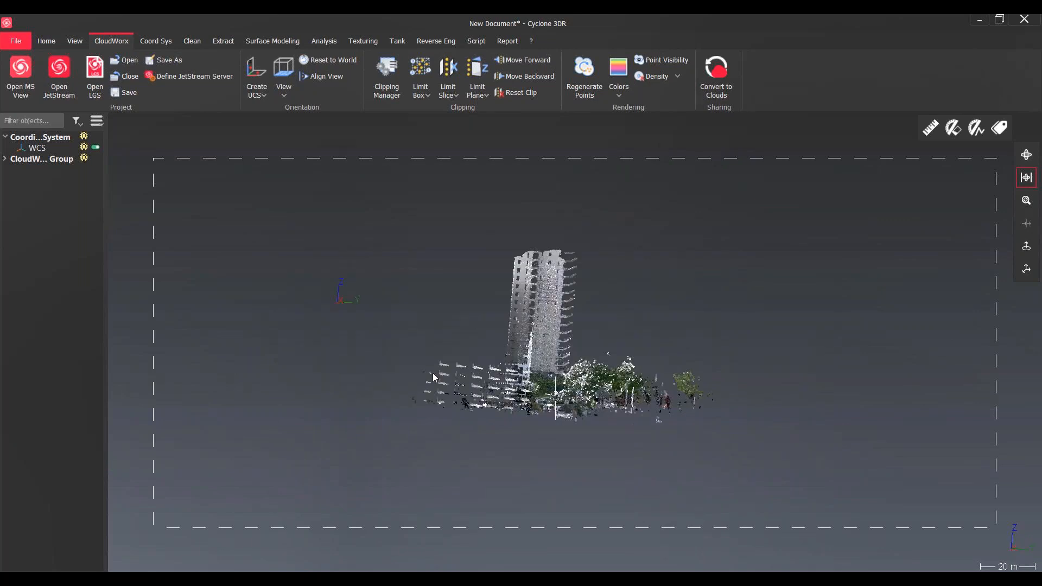
Convert the CloudWorx point cloud containing the 420 numerals into a regular cloud, resampled to a maximum of 100 million points.
scroll(559, 406, "up", 3)
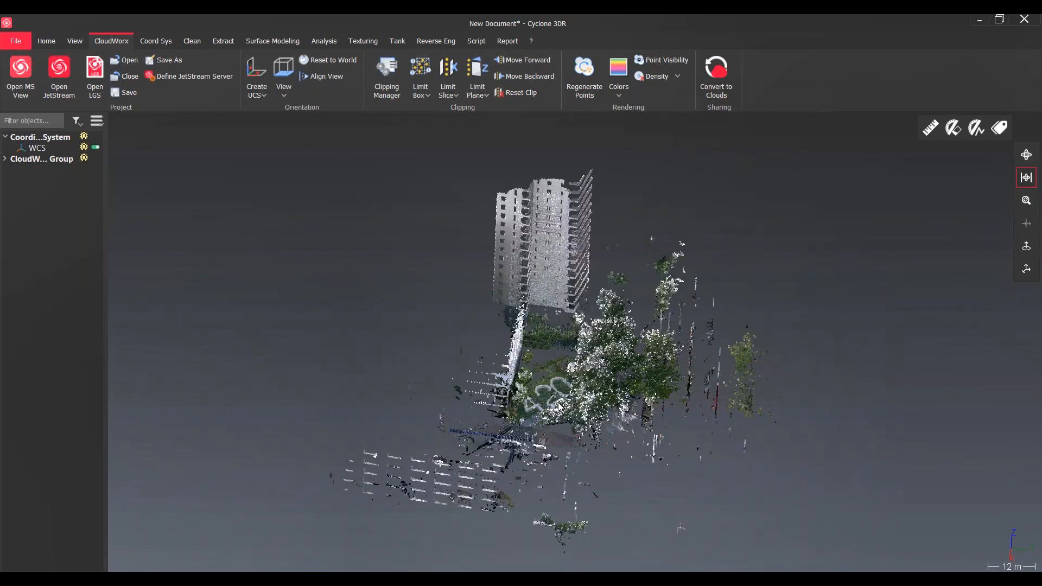
scroll(559, 406, "up", 2)
scroll(552, 406, "up", 6)
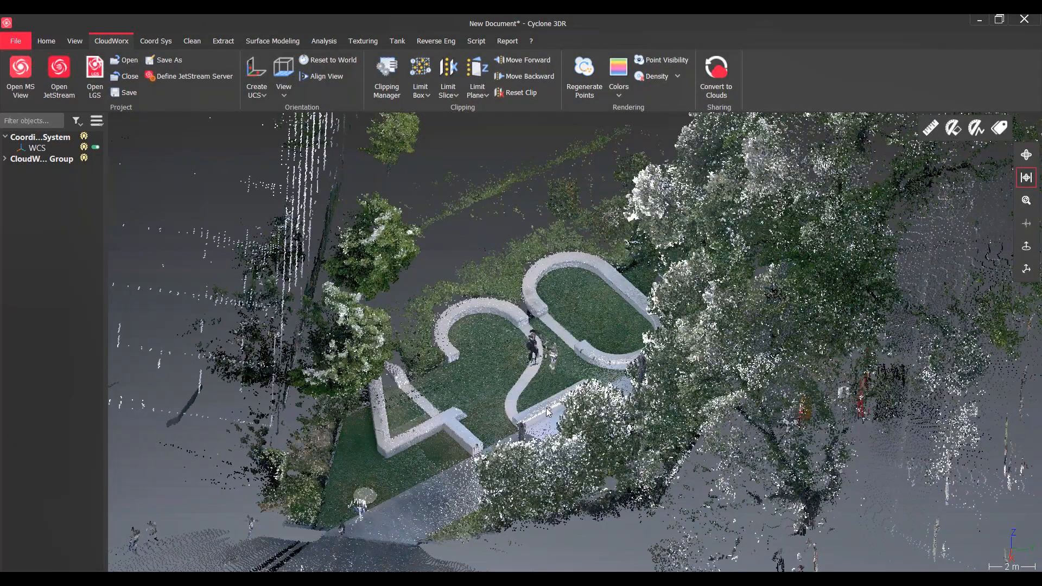
left_click_drag(546, 408, 499, 408)
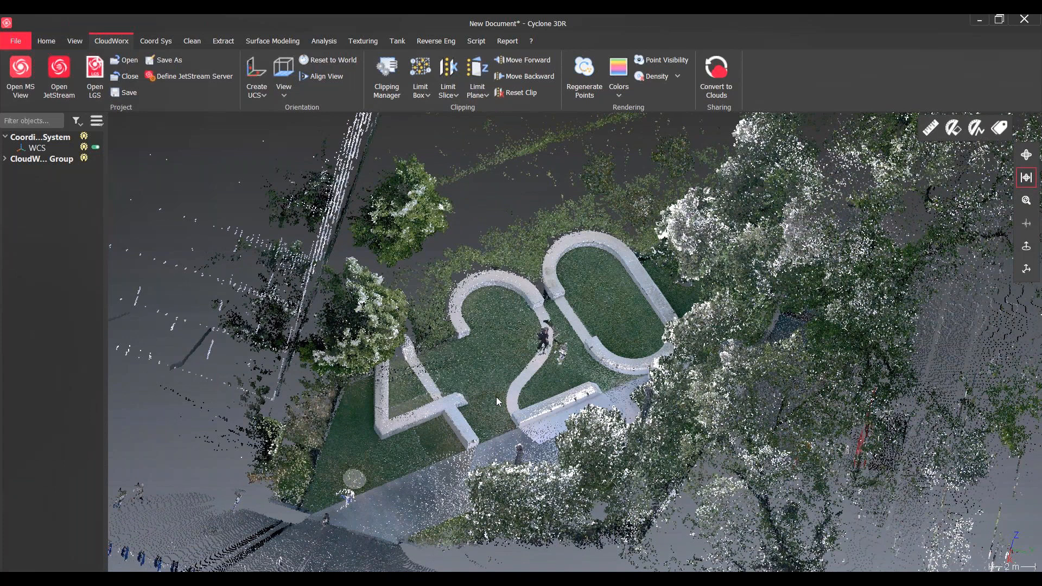
left_click(496, 402)
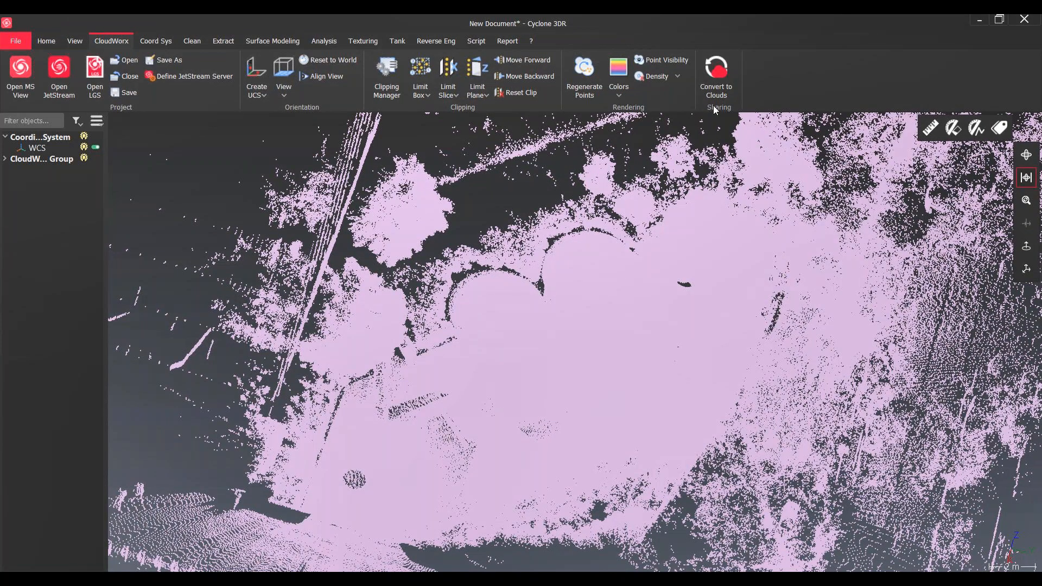
left_click(718, 92)
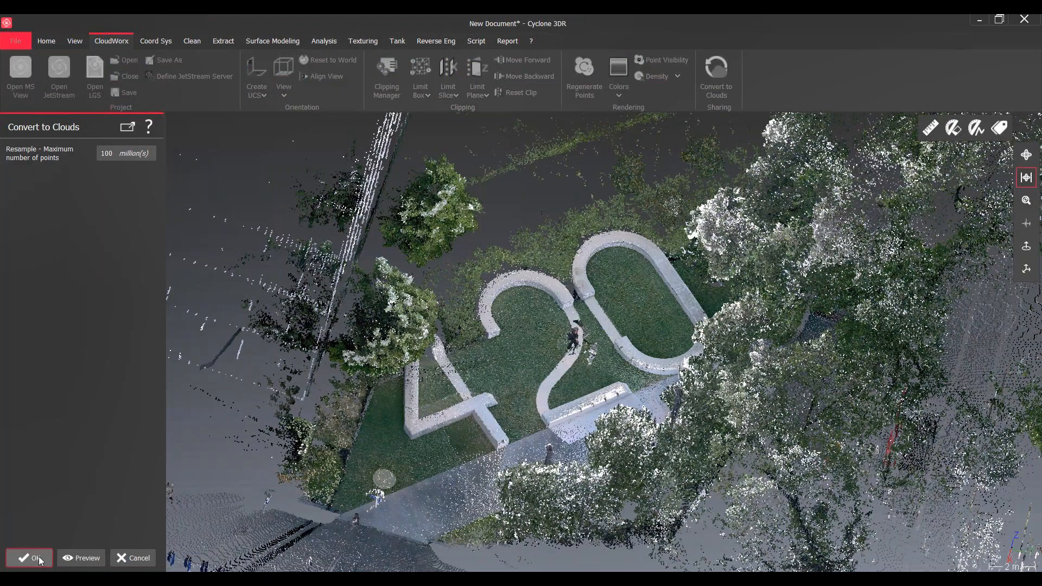
left_click(39, 559)
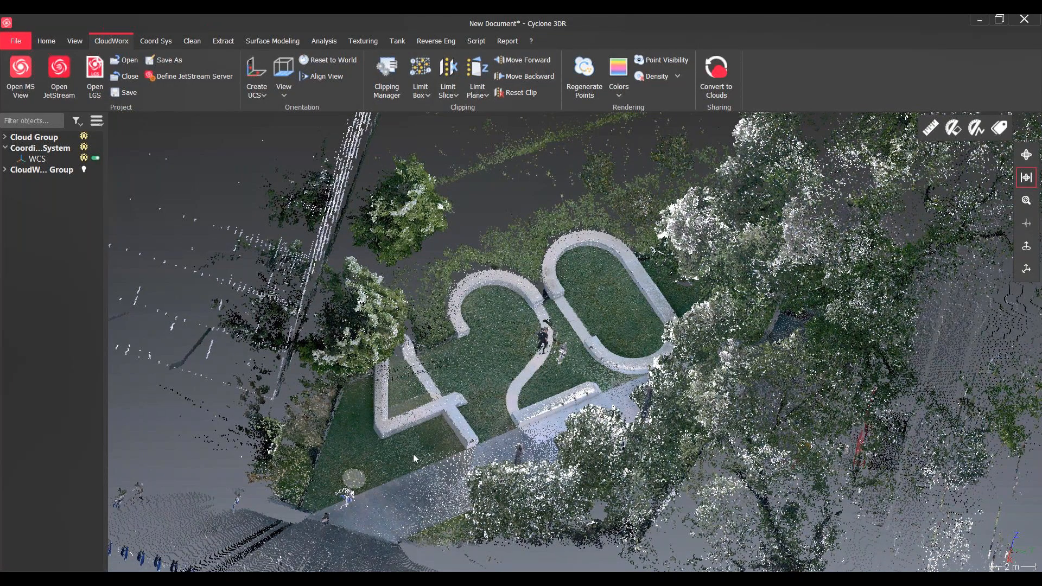
Create a Floor + Wall UCS from a point on the pavement and one on the front face of the 2's straight base.
left_click_drag(448, 435, 338, 234)
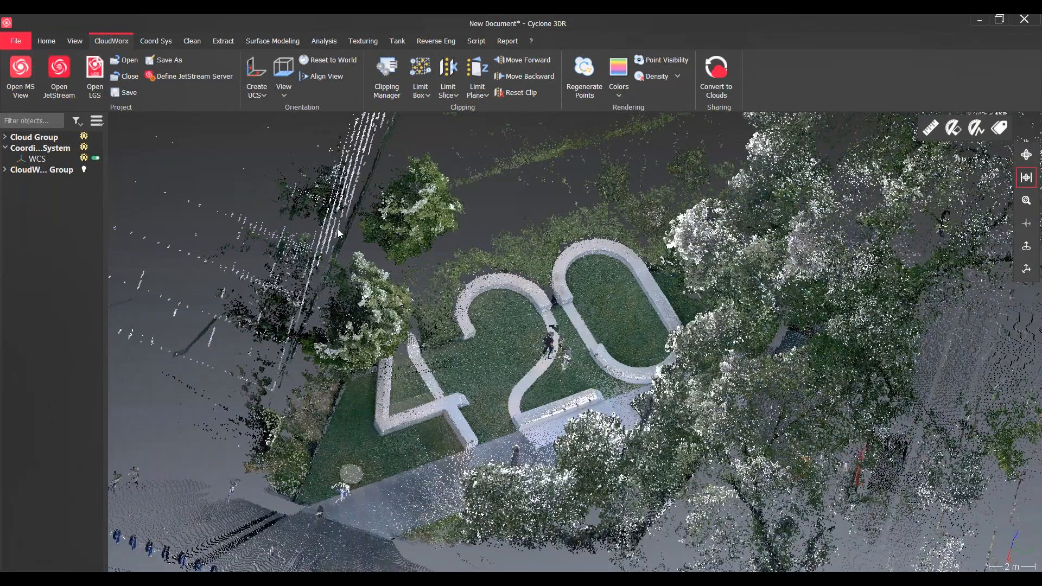
left_click(74, 42)
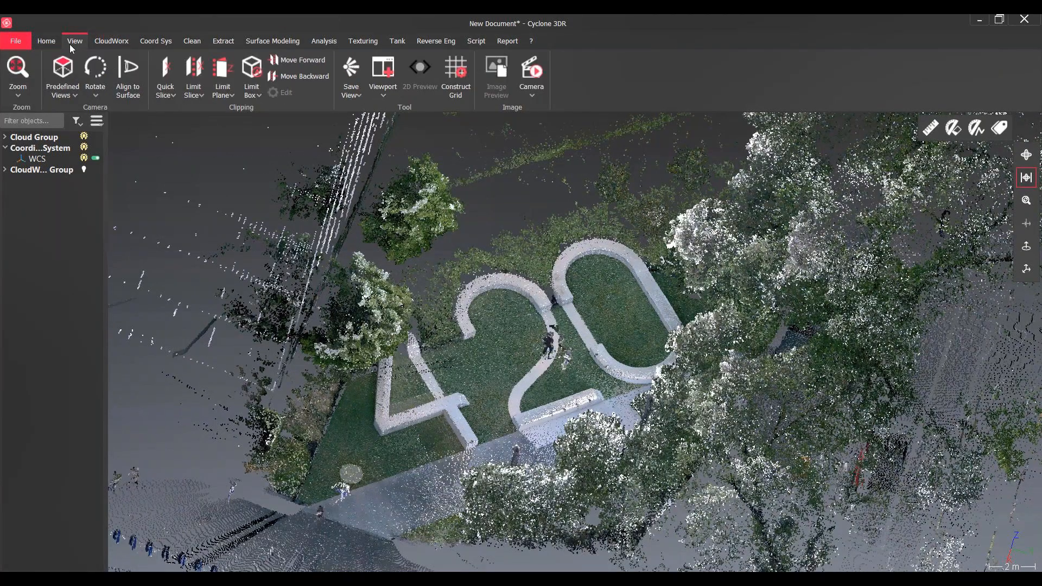
left_click(73, 120)
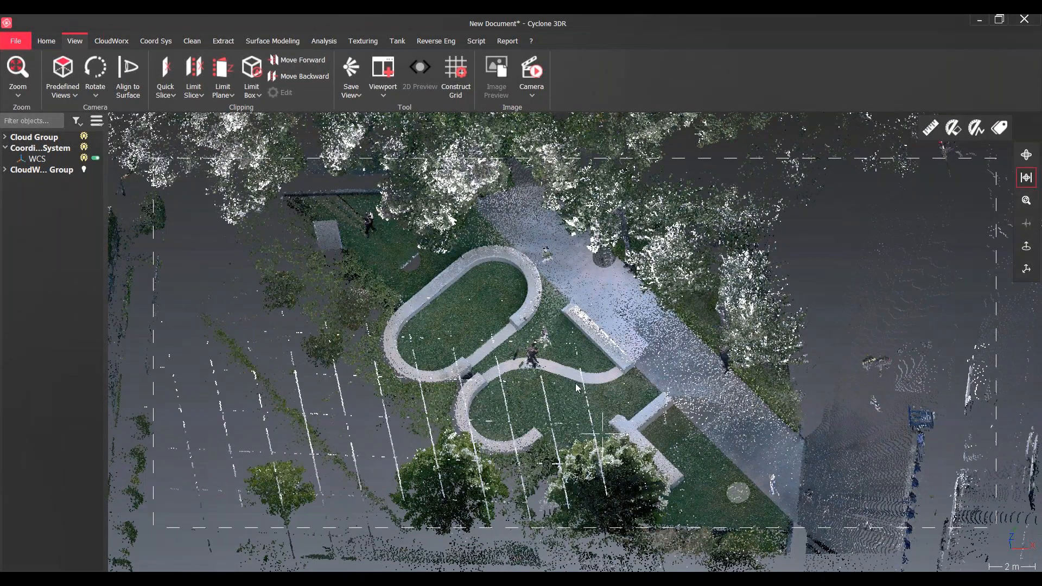
left_click_drag(577, 388, 515, 420)
scroll(513, 415, "up", 1)
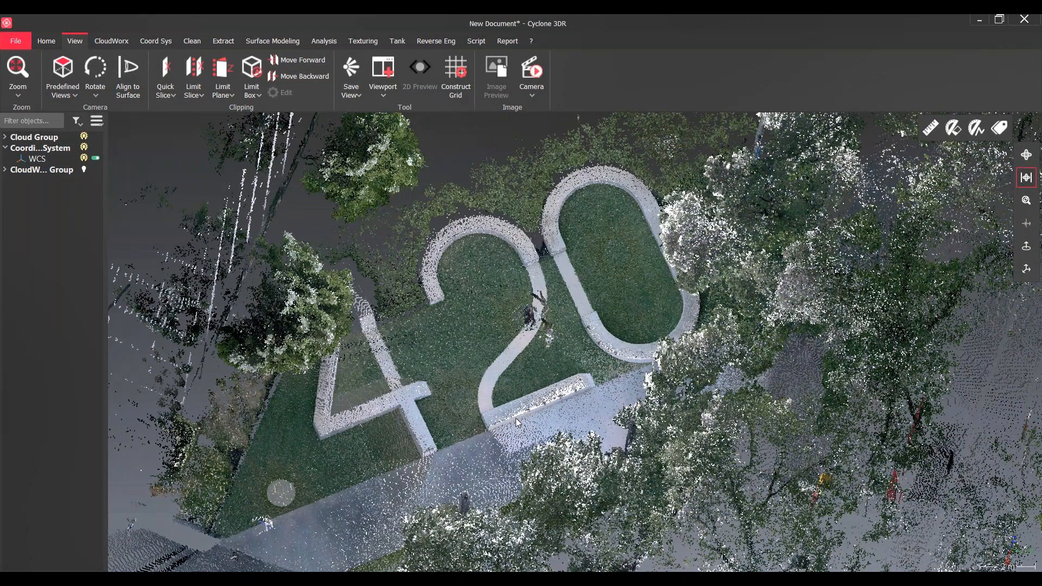
scroll(516, 418, "up", 5)
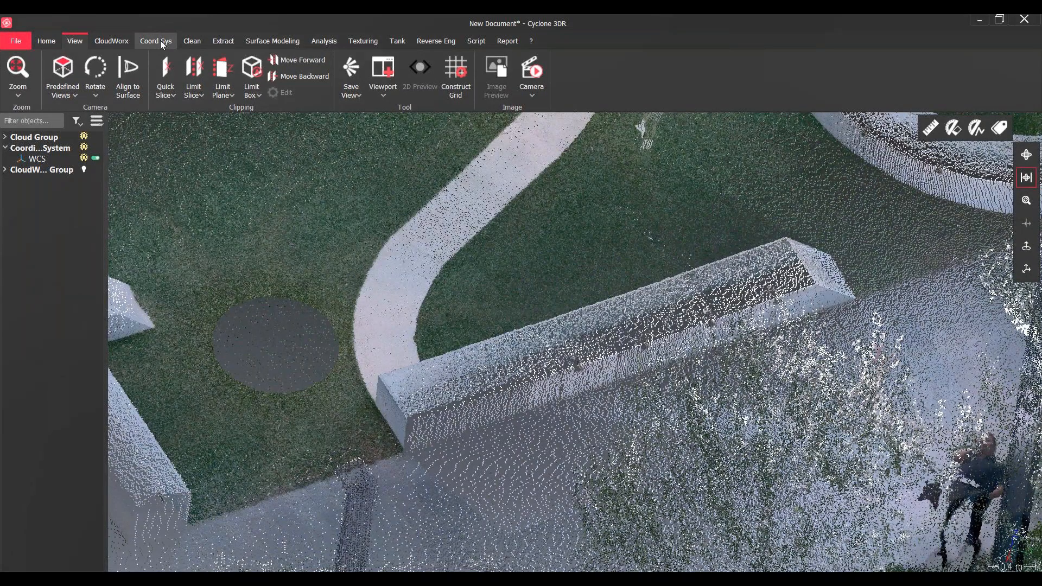
left_click(111, 41)
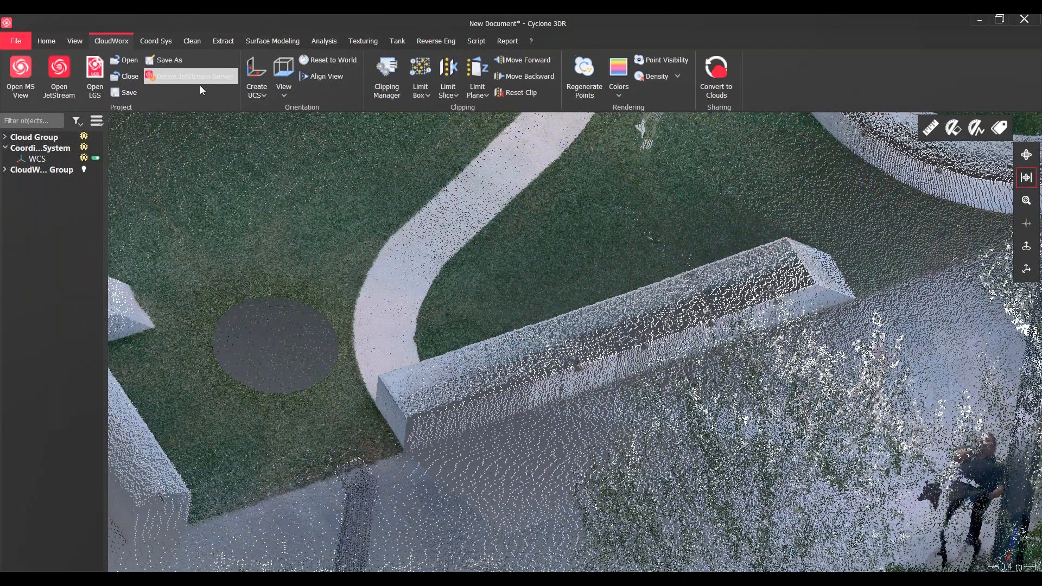
left_click(256, 82)
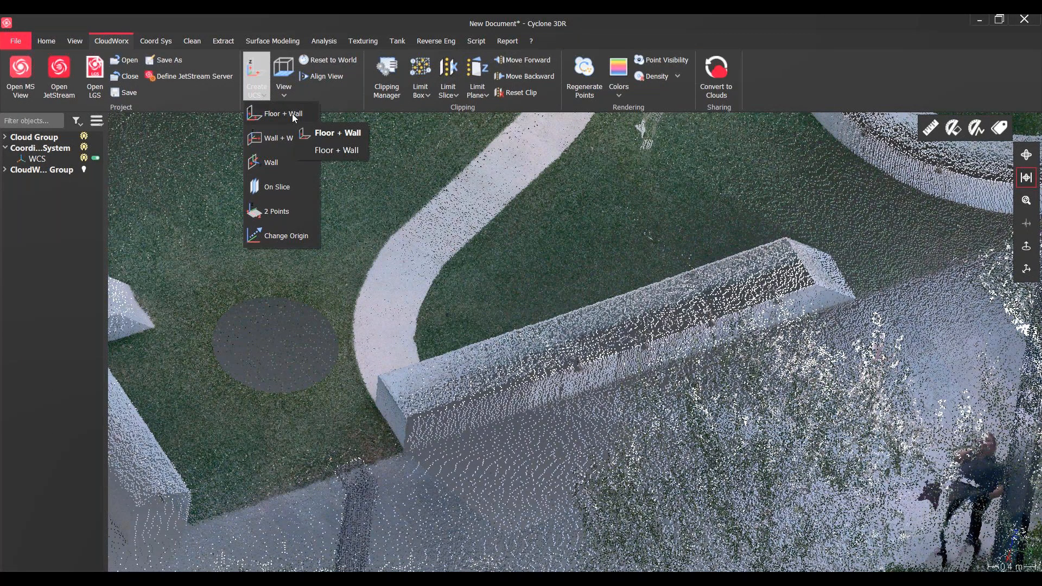
left_click(292, 113)
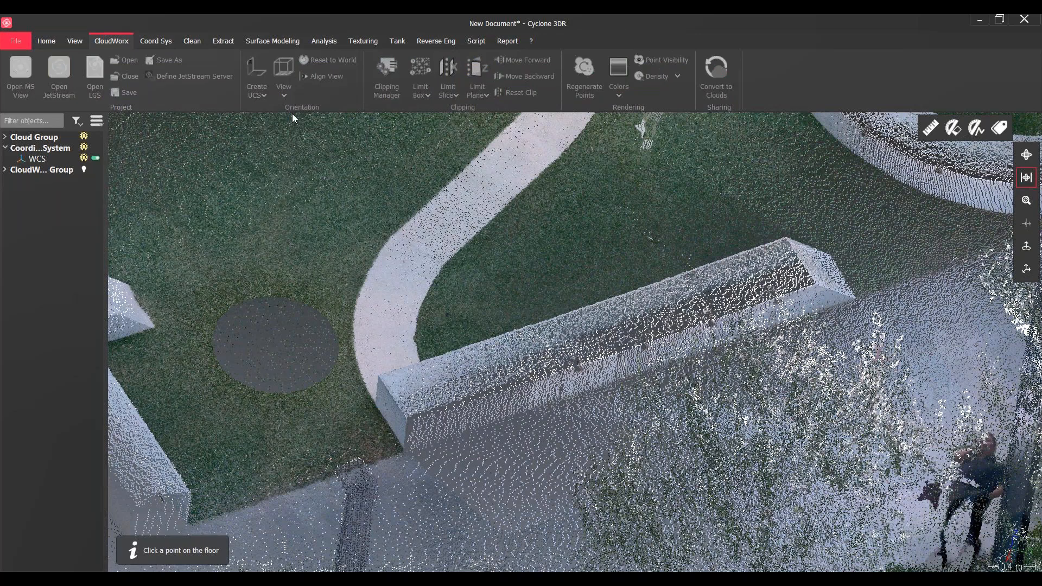
left_click(483, 450)
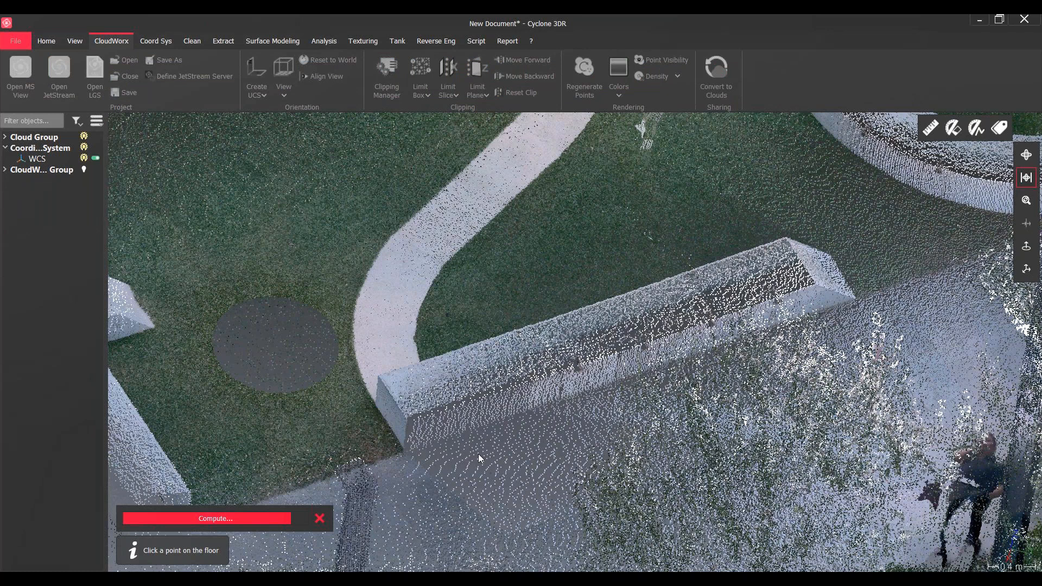
left_click(451, 417)
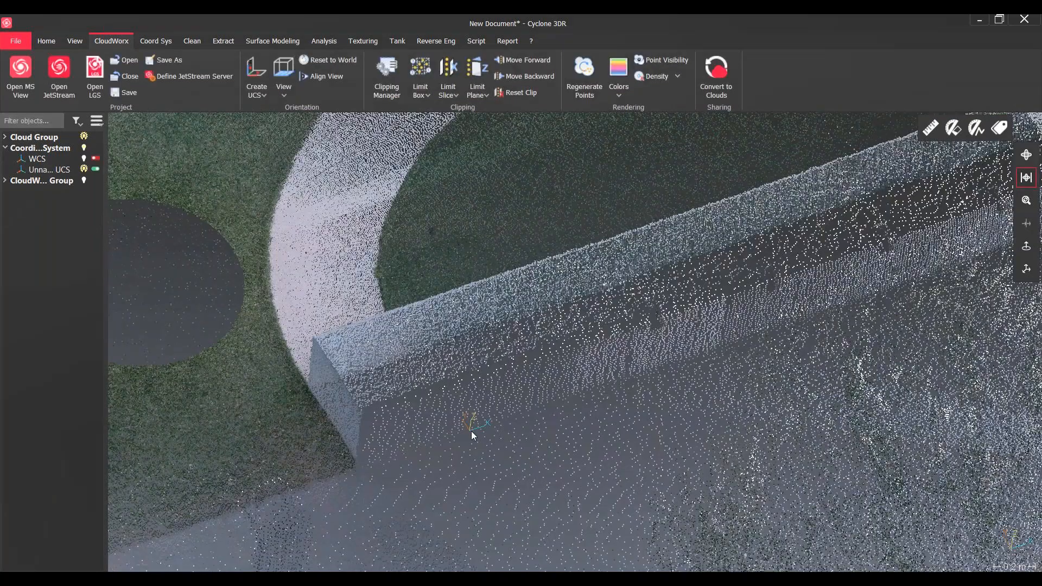
Define a three-point limit box enclosing the raised curved wall at the top of the numeral 2.
scroll(471, 431, "down", 5)
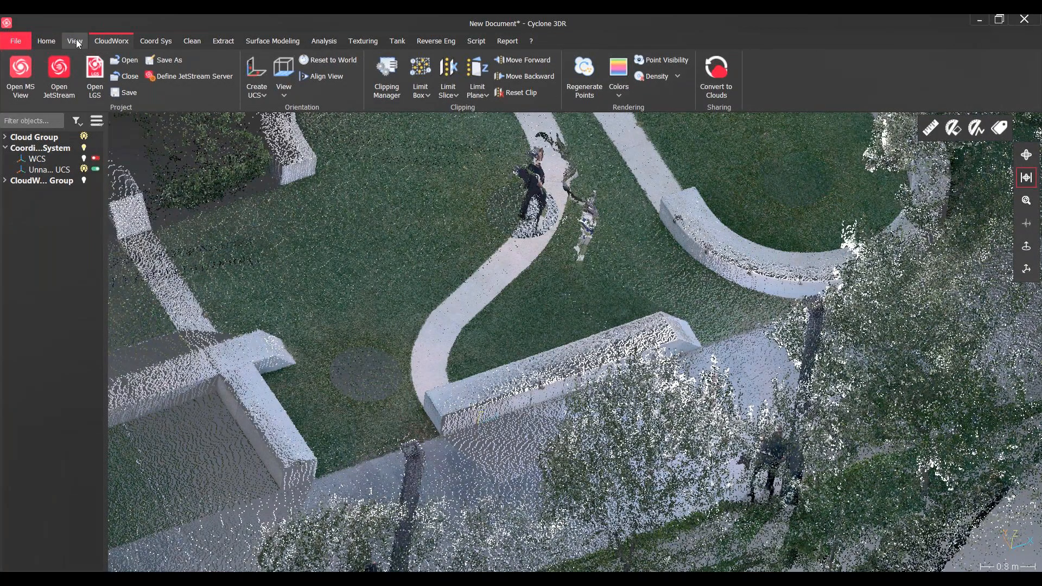
left_click(75, 40)
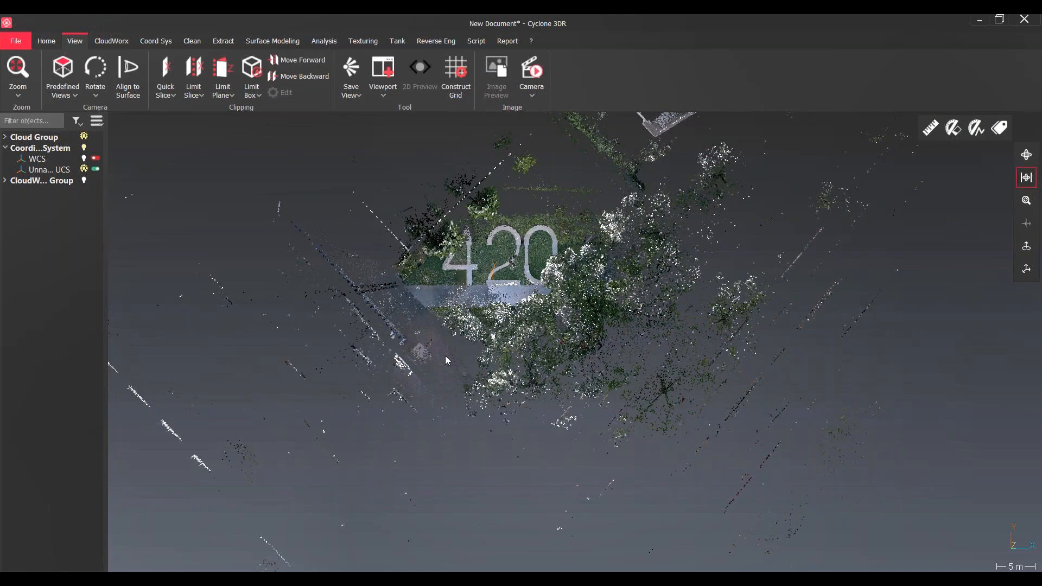
left_click_drag(445, 356, 451, 402)
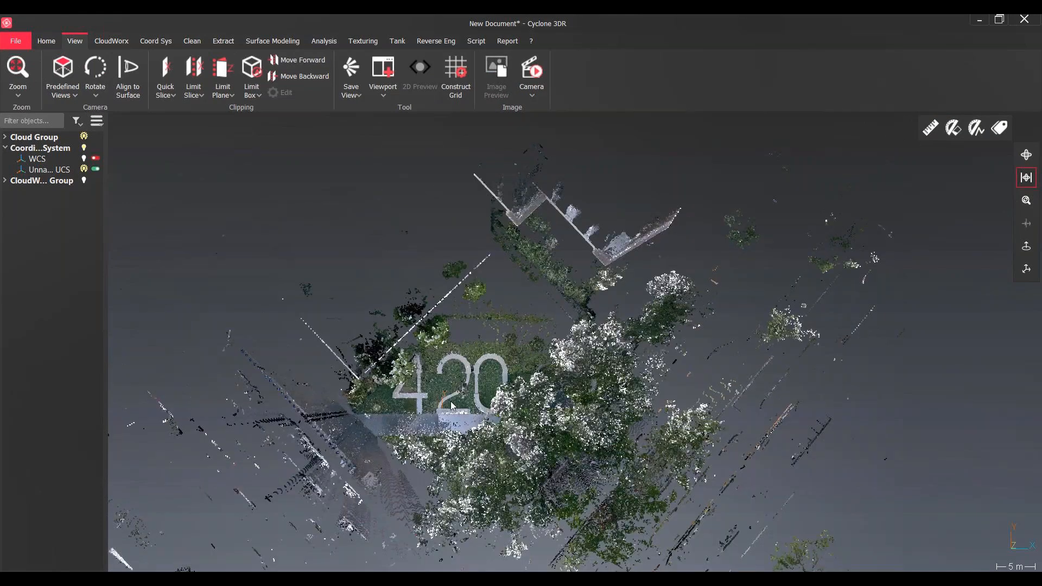
scroll(450, 404, "up", 5)
scroll(517, 379, "up", 4)
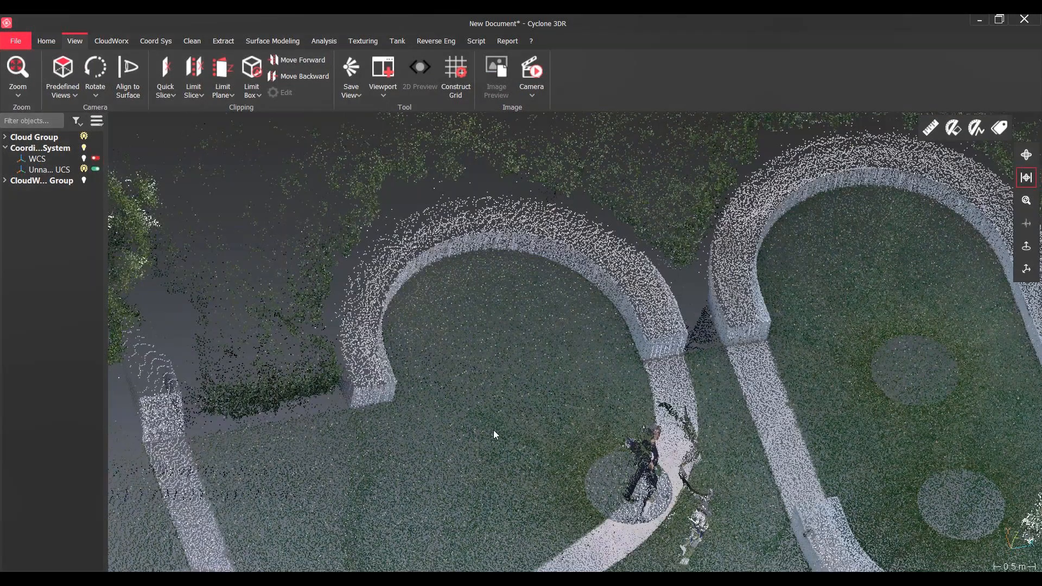
scroll(476, 455, "up", 2)
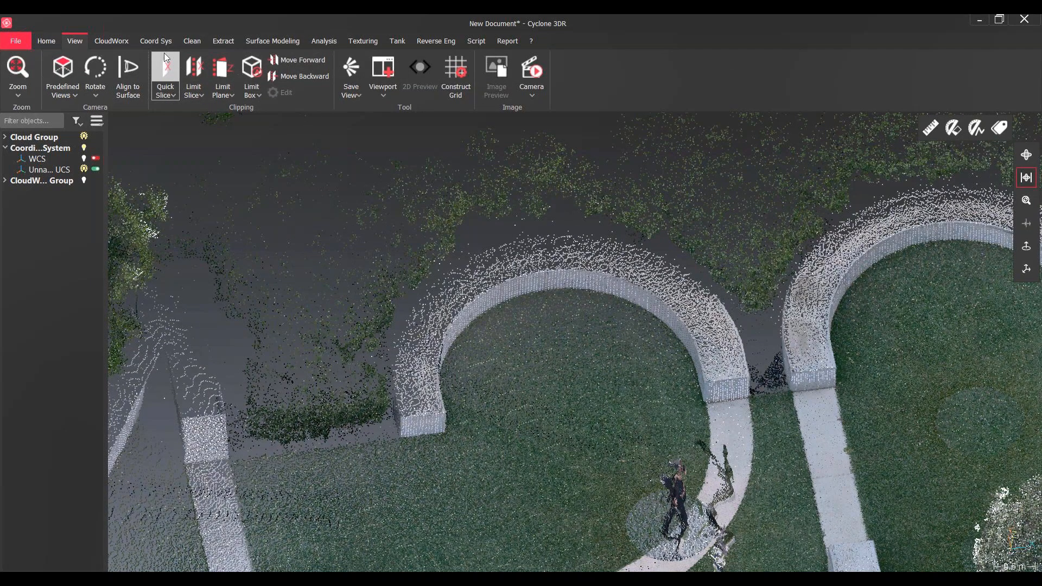
left_click(111, 40)
left_click(420, 70)
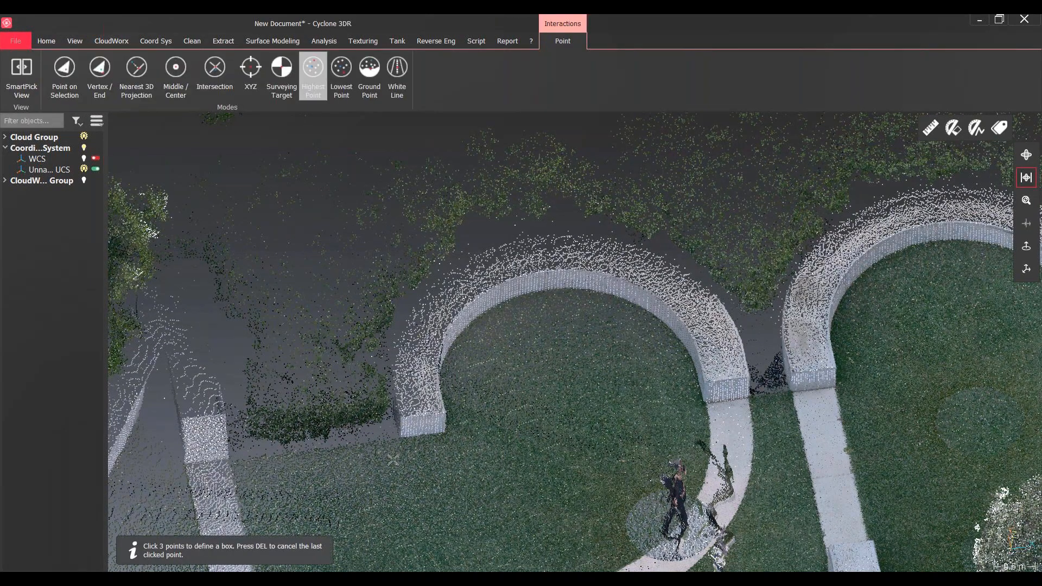
left_click(355, 241)
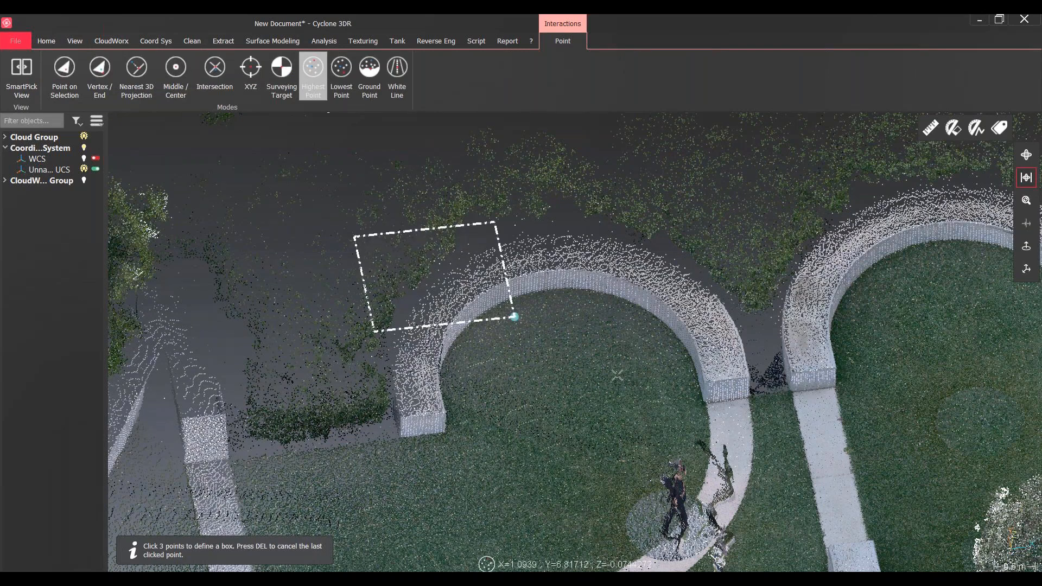
left_click(778, 468)
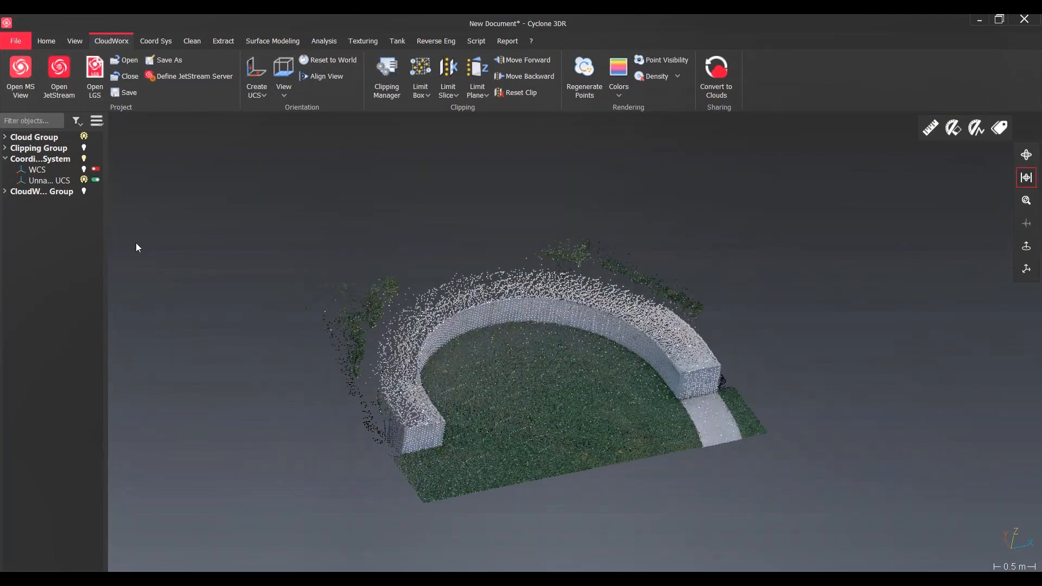
Show the clipping box, stretch its side outward near the free end of the curved wall, and hide the box again.
left_click(84, 147)
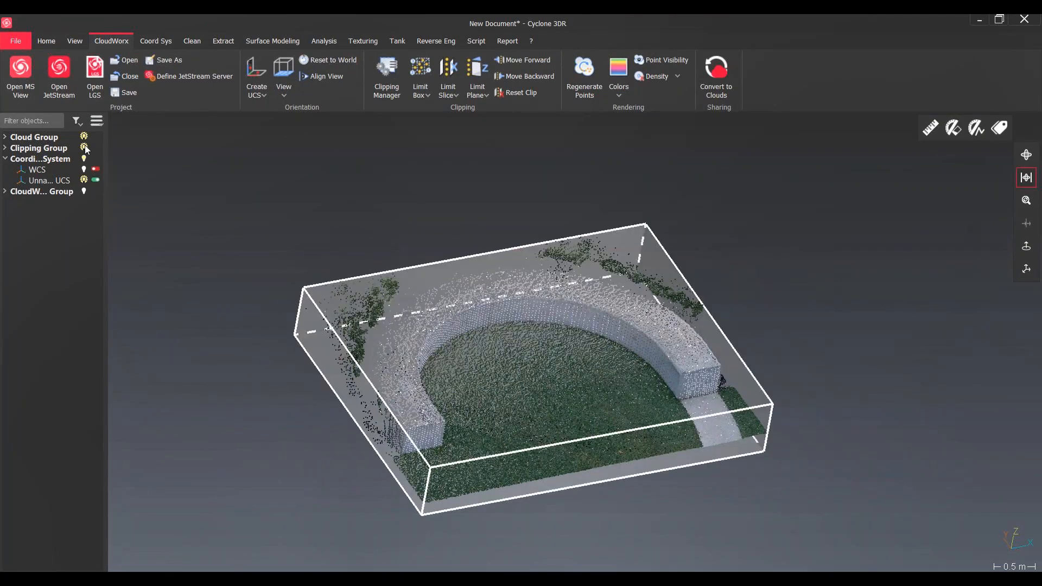
left_click_drag(418, 464, 368, 461)
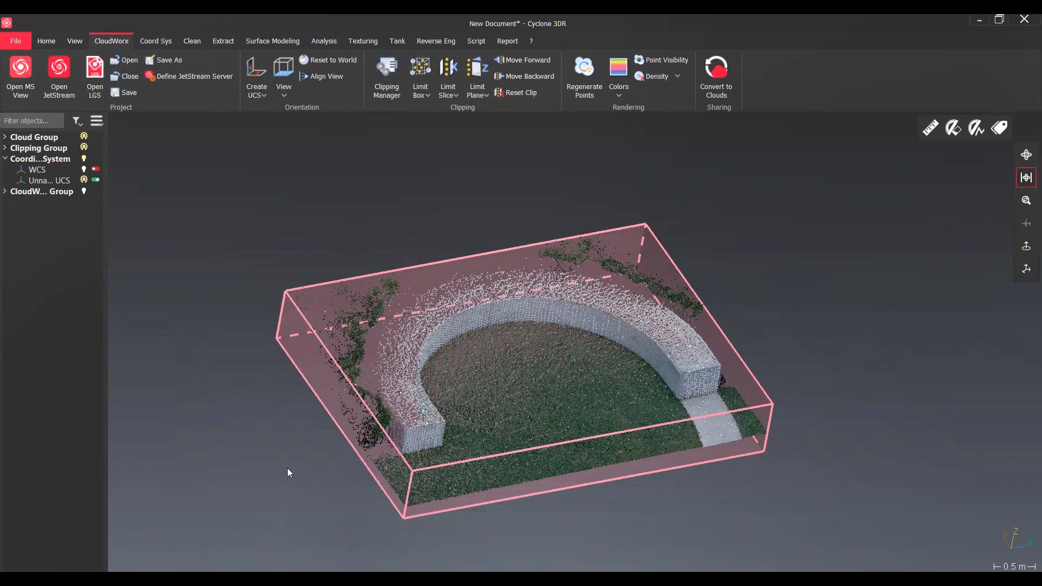
left_click(84, 146)
Start a CAD curve with lowest-point snapping along the curved wall's inner base edge, from its free end toward the middle of the arc.
left_click_drag(549, 444, 376, 429)
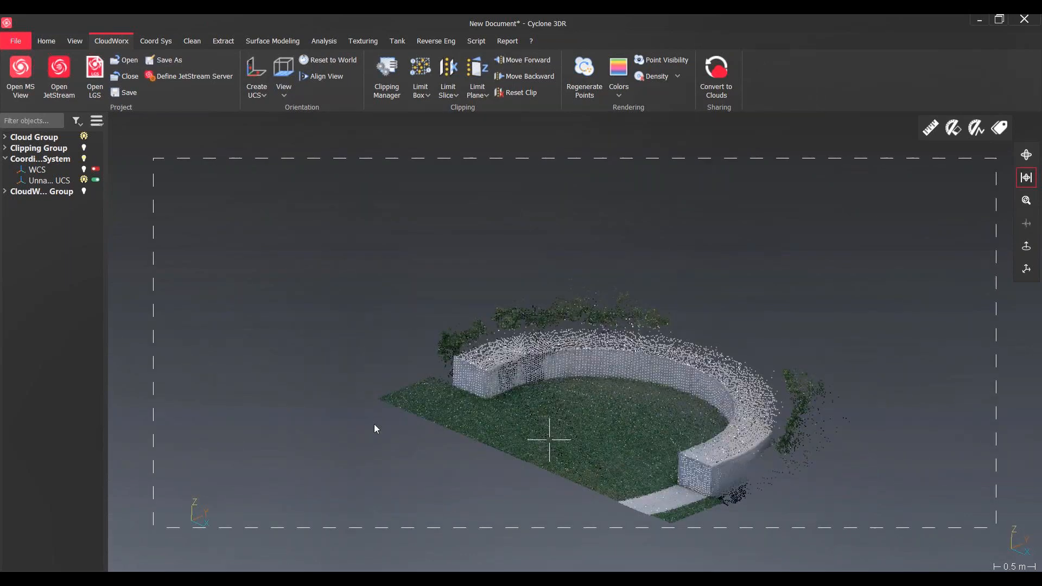
scroll(503, 359, "up", 4)
left_click_drag(503, 360, 451, 461)
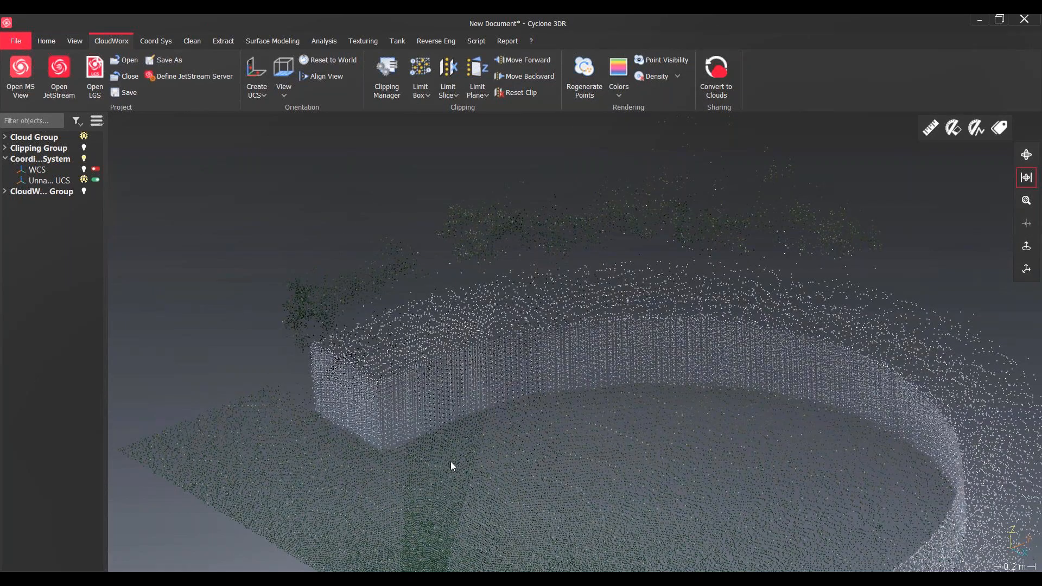
left_click(223, 41)
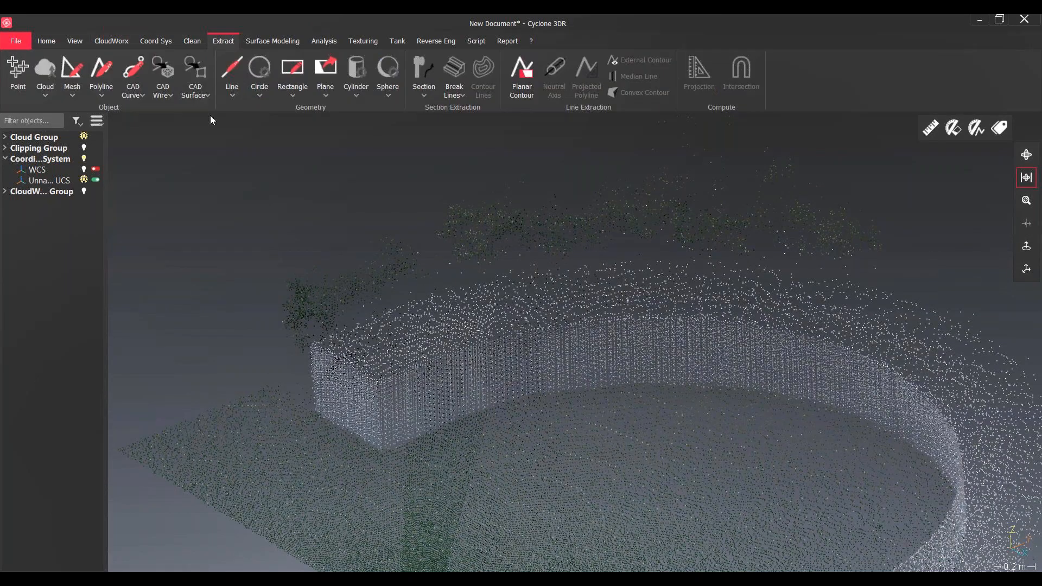
left_click(133, 77)
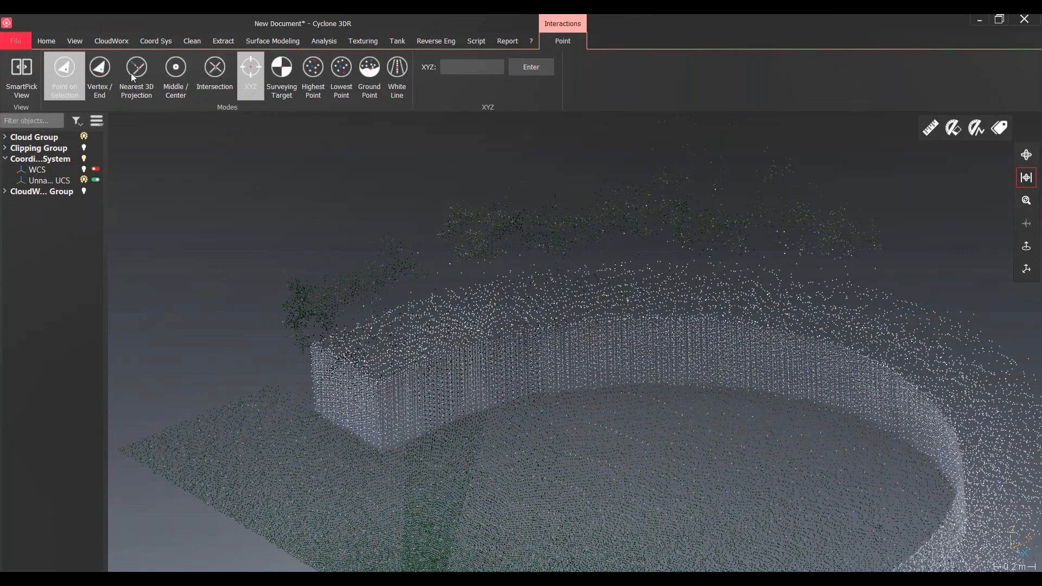
left_click(313, 77)
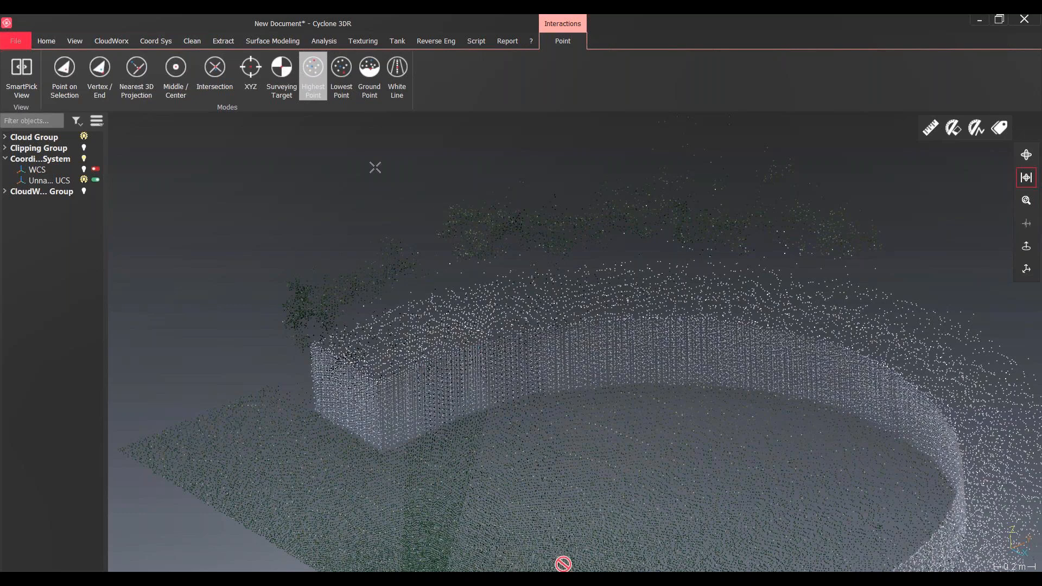
left_click(348, 82)
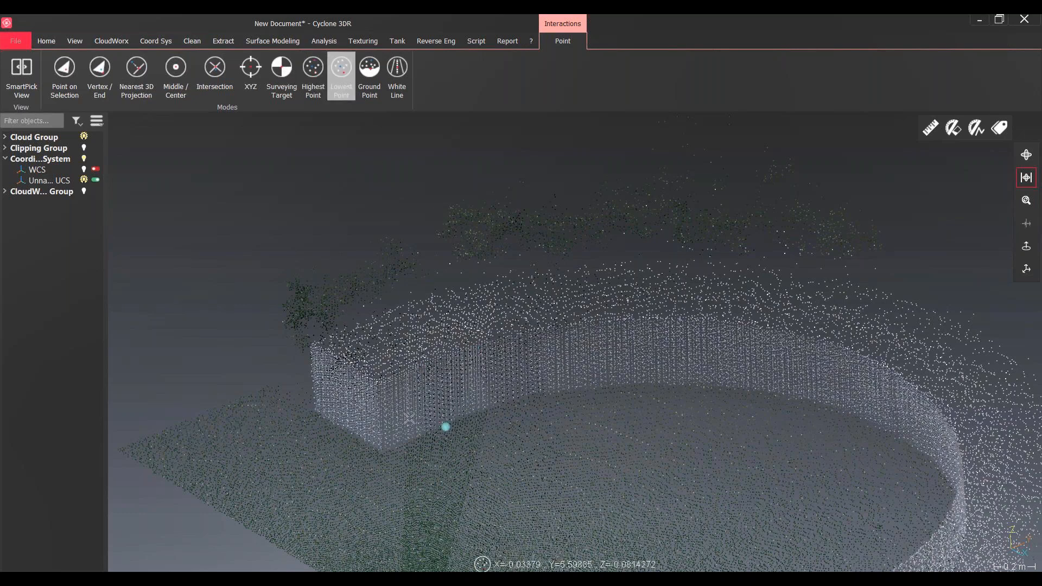
left_click(383, 414)
left_click(473, 375)
left_click(589, 350)
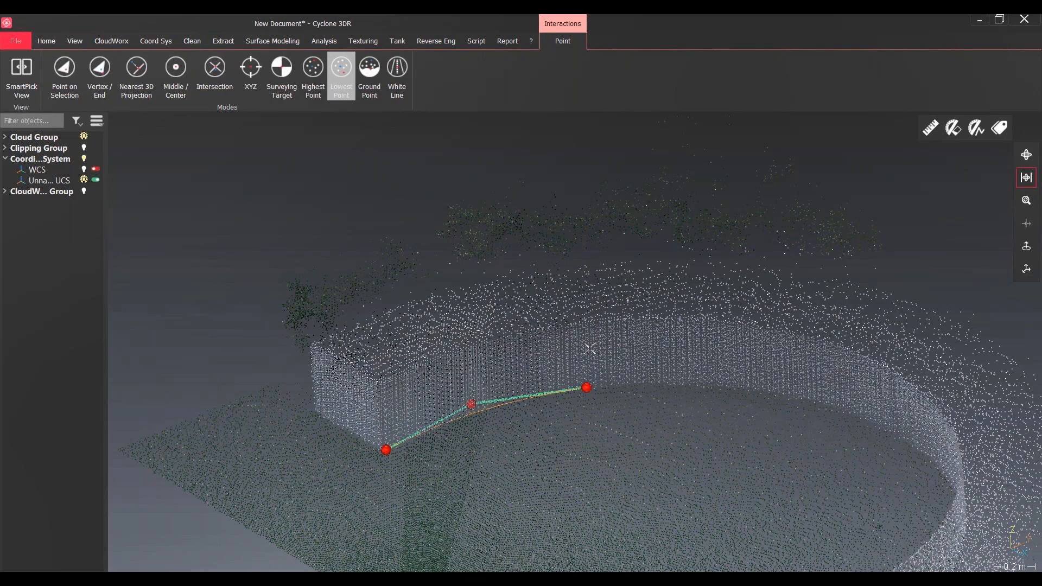
left_click_drag(714, 340, 670, 324)
left_click(670, 324)
Continue the CAD curve along the remaining inner base edge to the wall end beside the path, and finish the curve.
middle_click_drag(724, 329, 392, 273)
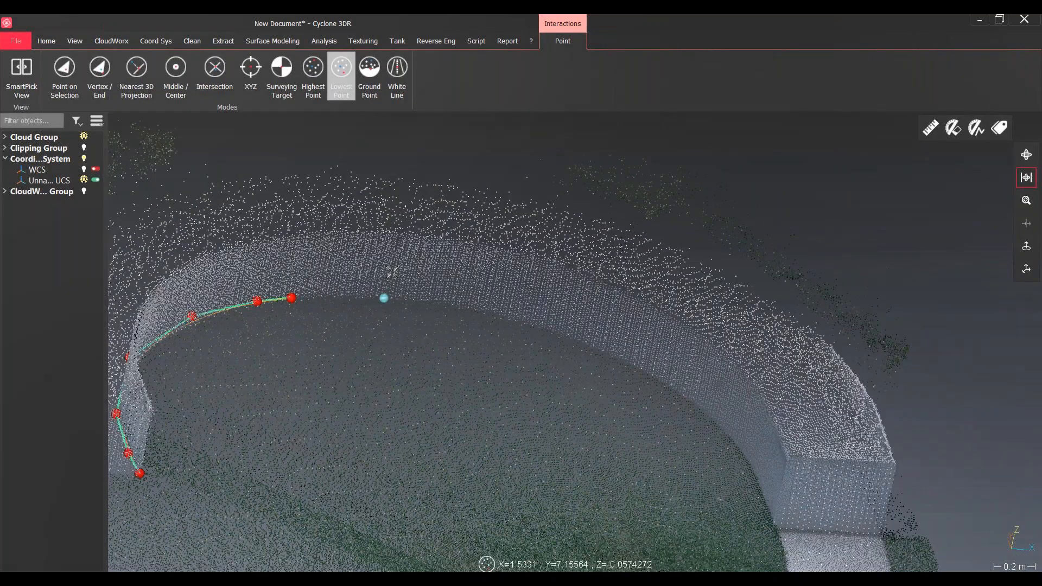
left_click(406, 275)
left_click(579, 296)
left_click_drag(579, 295, 717, 374)
left_click(717, 374)
left_click(819, 419)
right_click(817, 418)
left_click_drag(810, 414, 319, 418)
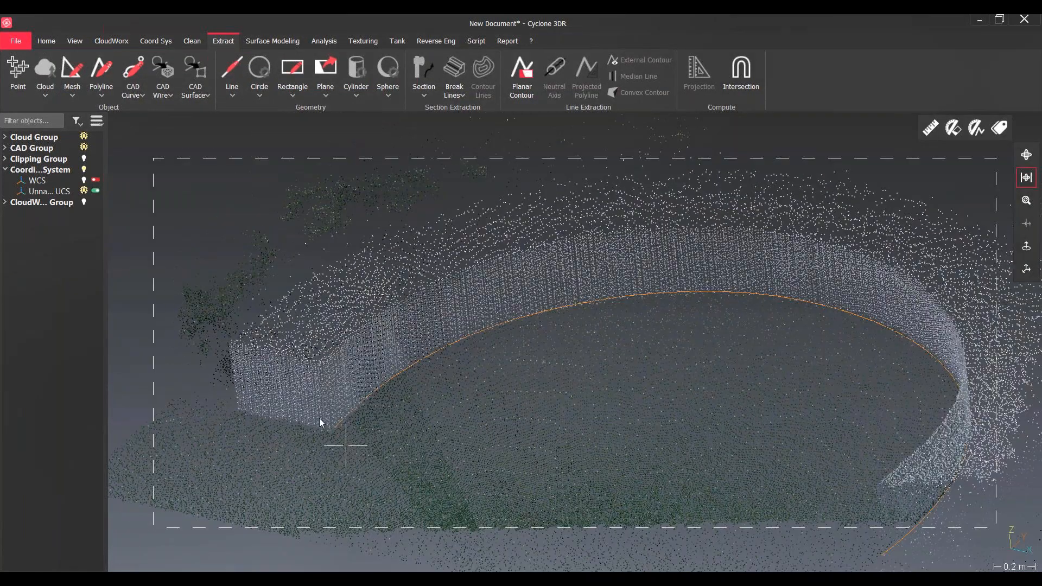
Draw a line up the corner of the curved wall's free end, from the base curve's endpoint to the wall's top edge.
scroll(319, 418, "up", 3)
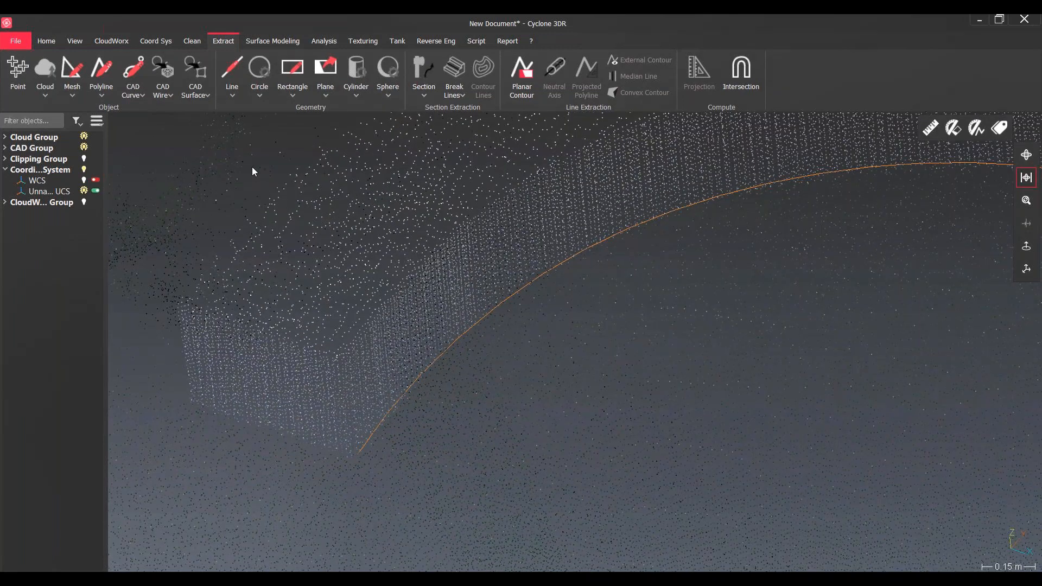
left_click(231, 81)
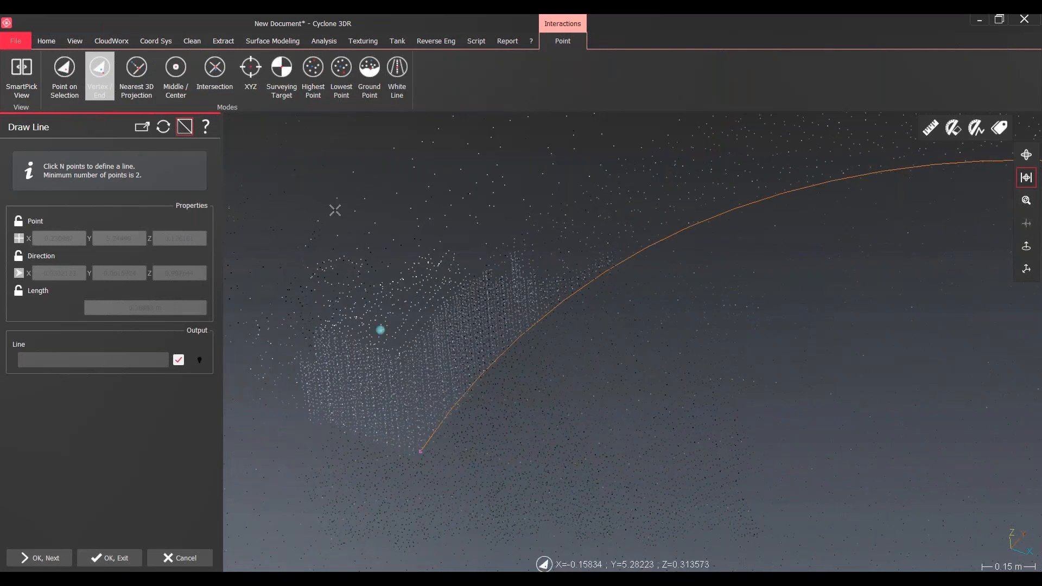
left_click(250, 76)
left_click(405, 358)
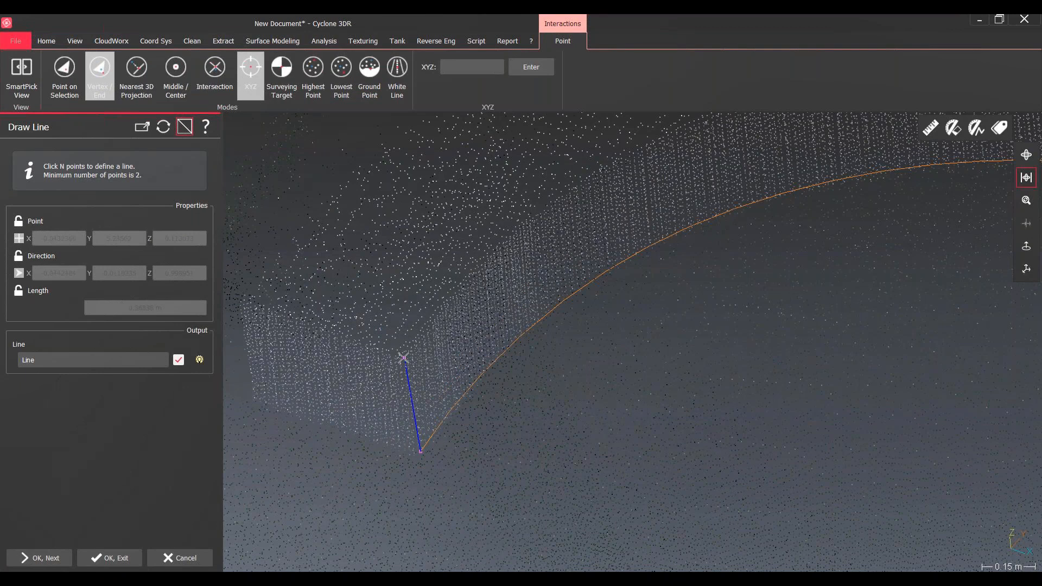
left_click(105, 556)
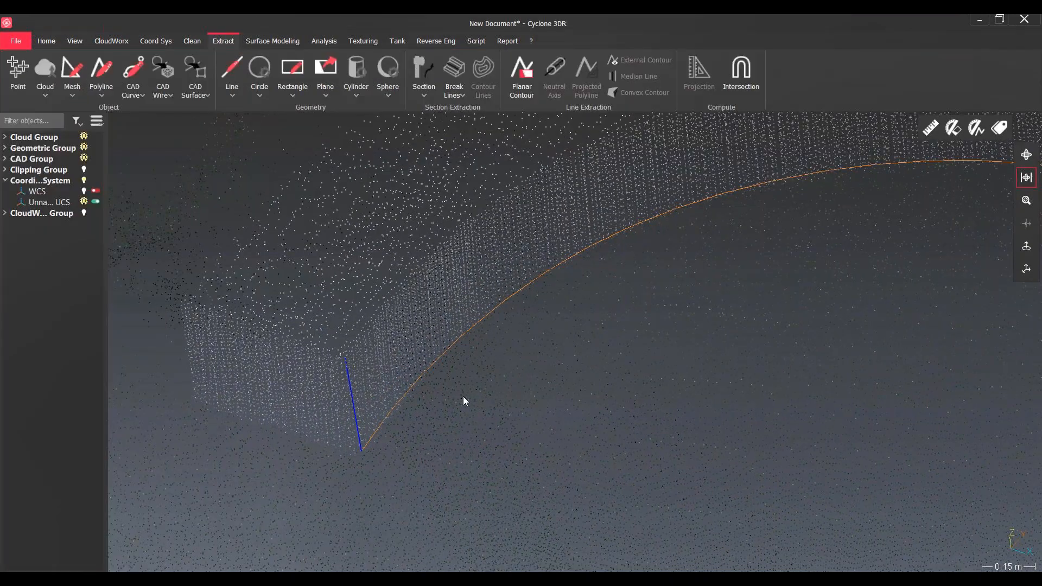
Hide the point cloud and extrude the upright line as a profile along the base CAD curve, keeping the profile as starting position.
scroll(464, 402, "down", 5)
left_click(83, 136)
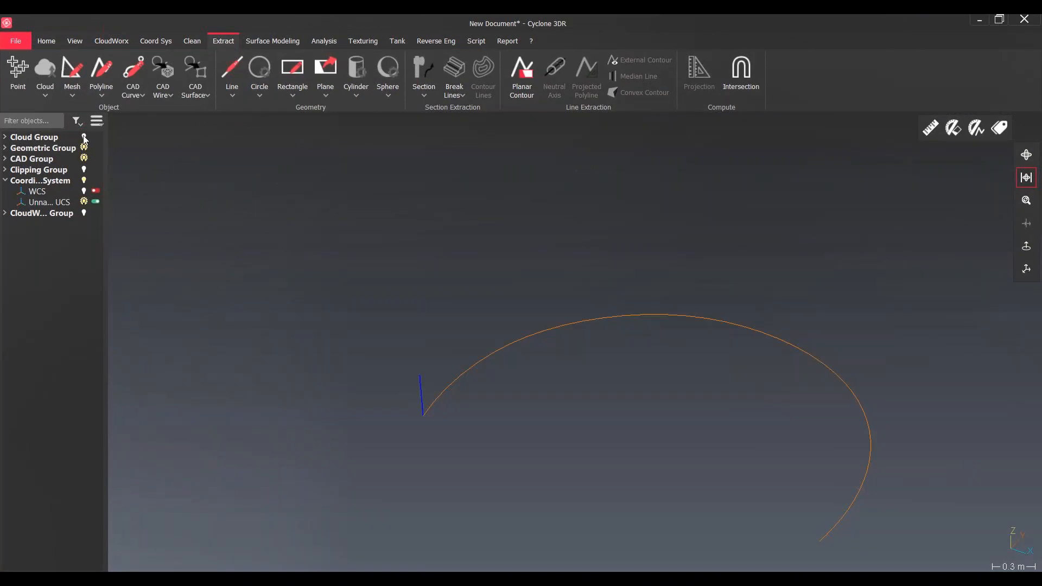
scroll(377, 408, "up", 5)
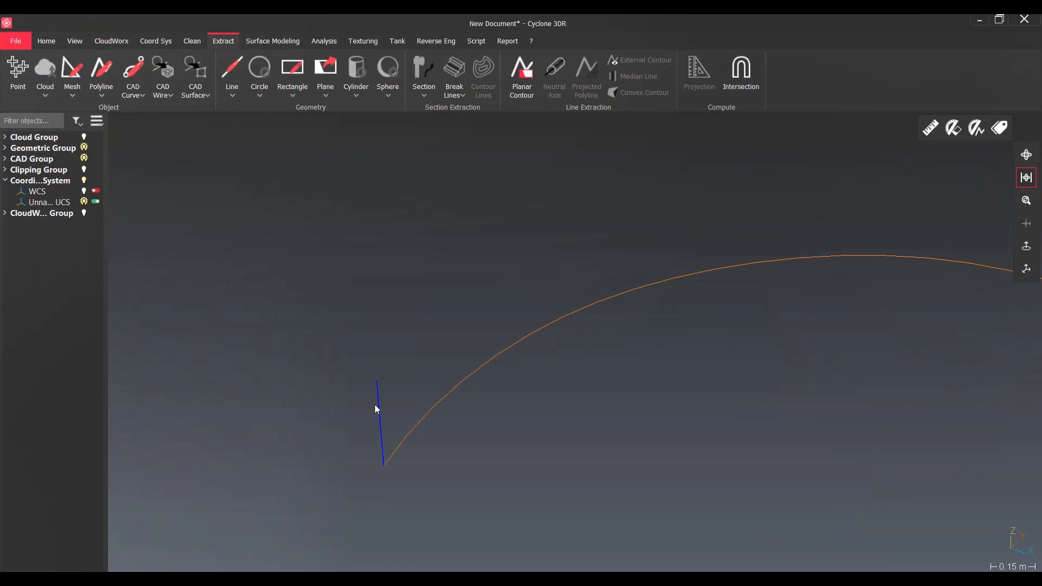
left_click(377, 409)
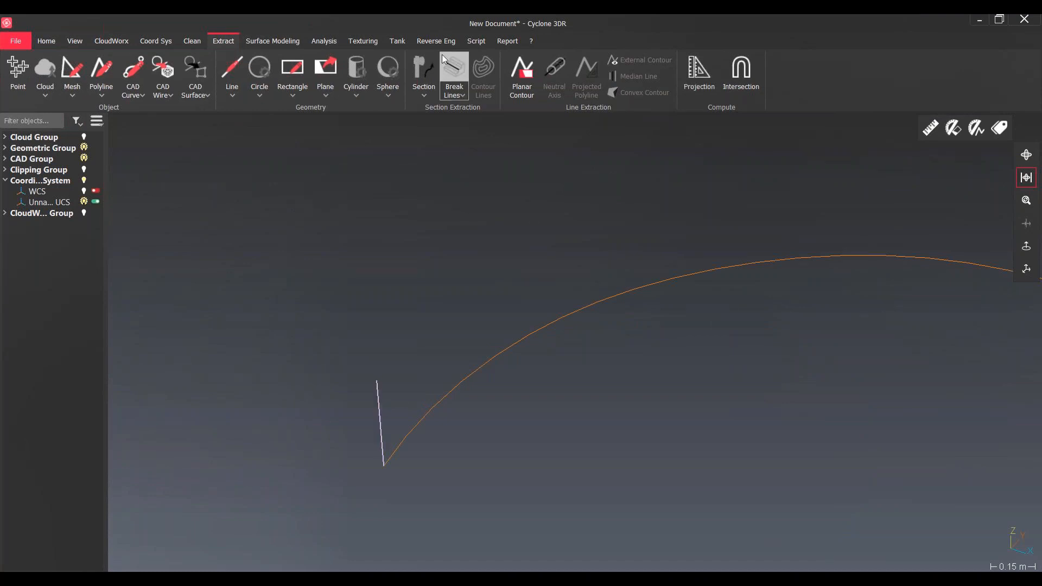
left_click(435, 41)
left_click(151, 75)
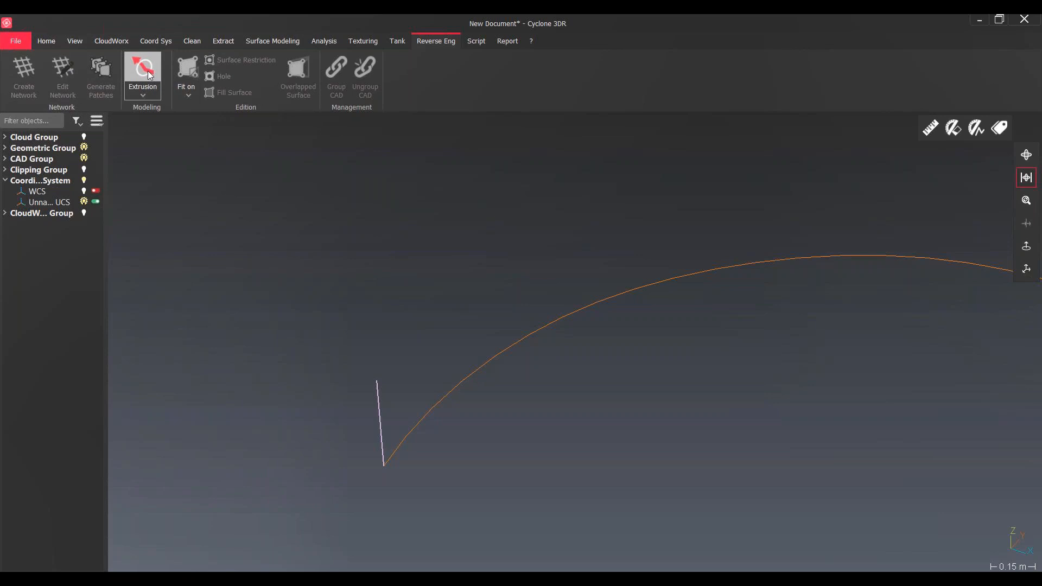
left_click(491, 390)
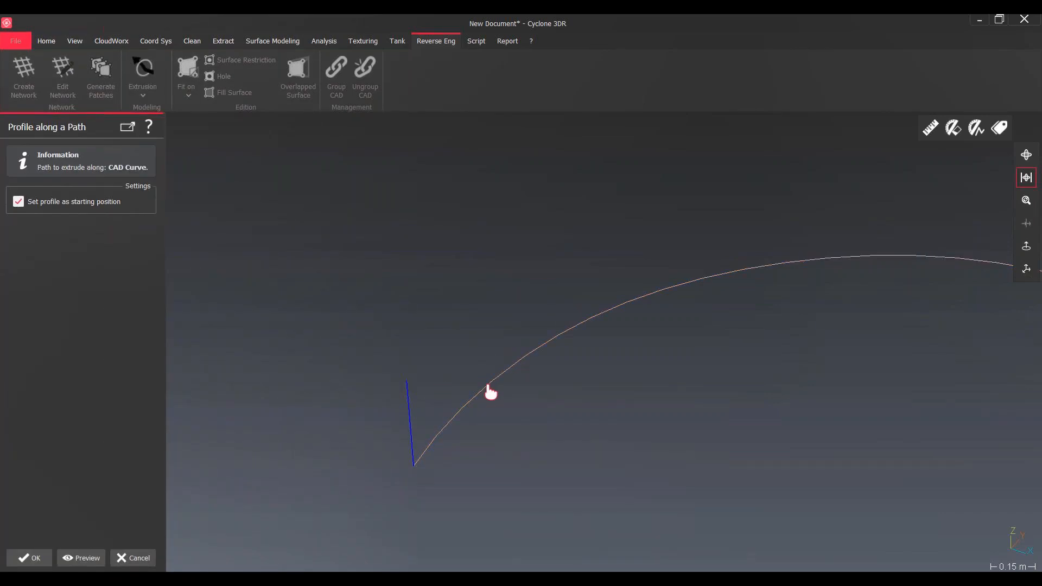
left_click(81, 557)
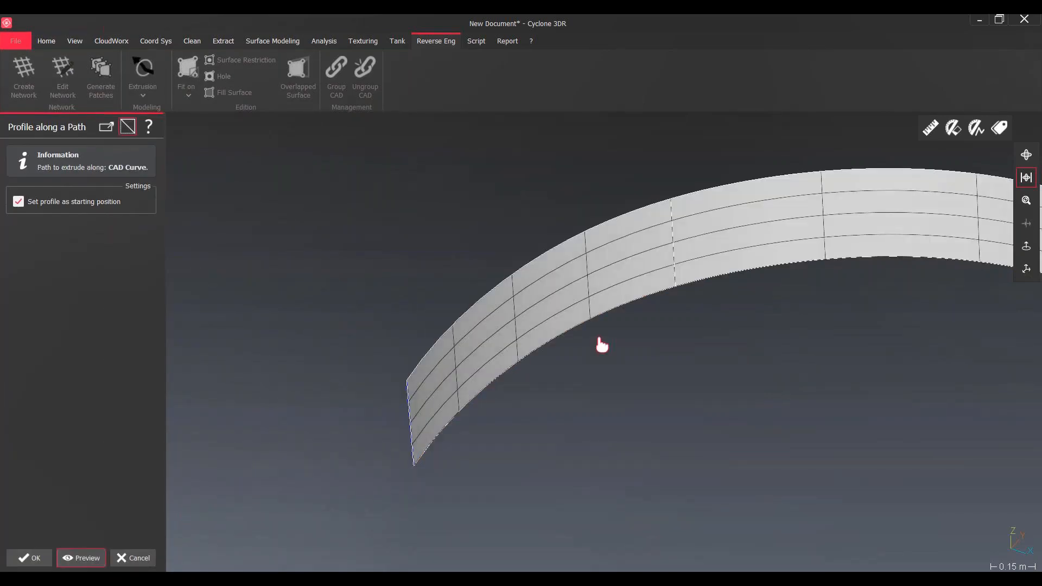
left_click(48, 560)
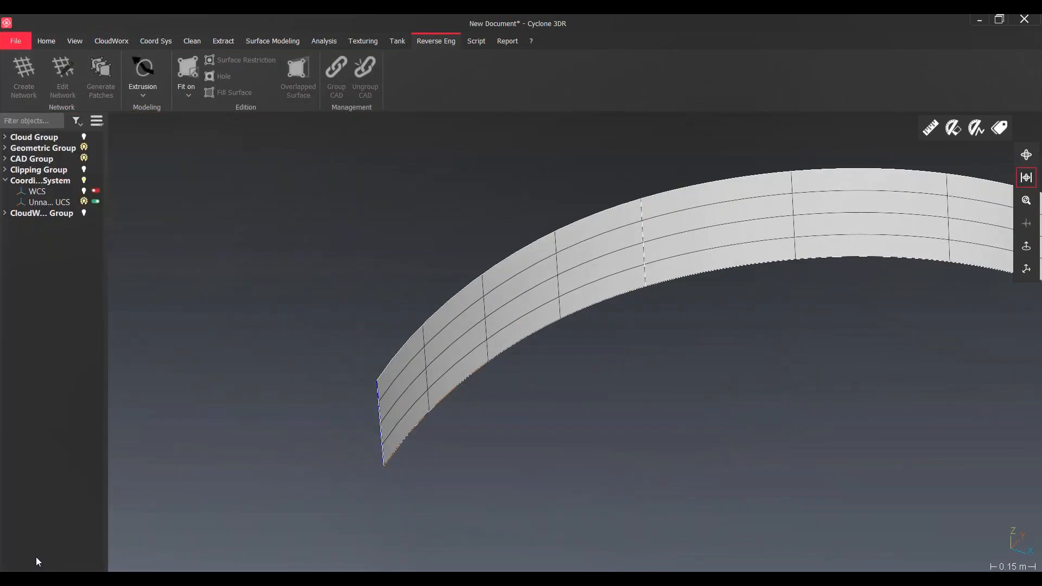
Recolor the extruded wall surface golden yellow.
left_click(528, 262)
right_click(512, 291)
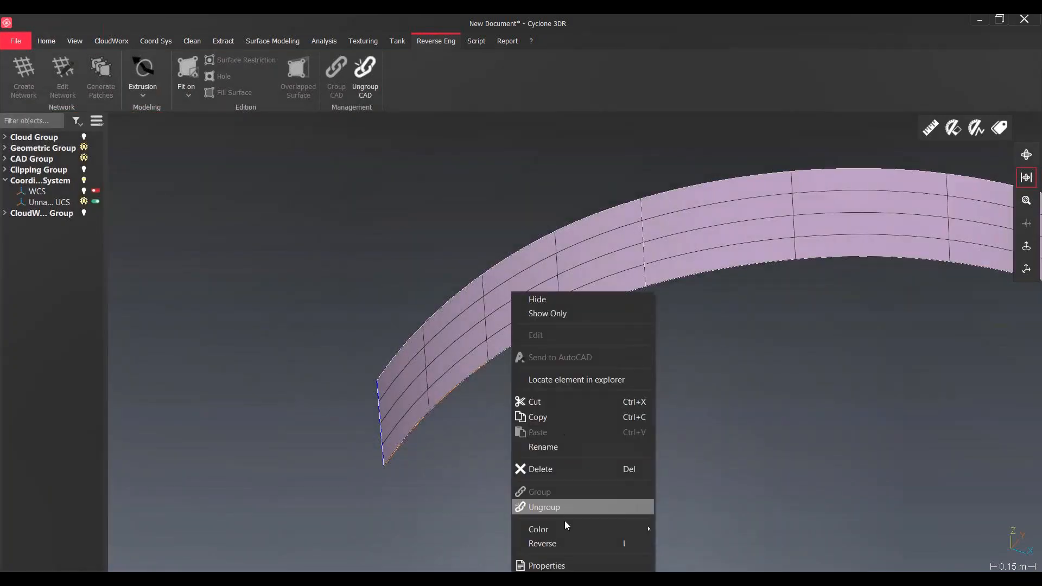
mouse_move(566, 529)
left_click(687, 466)
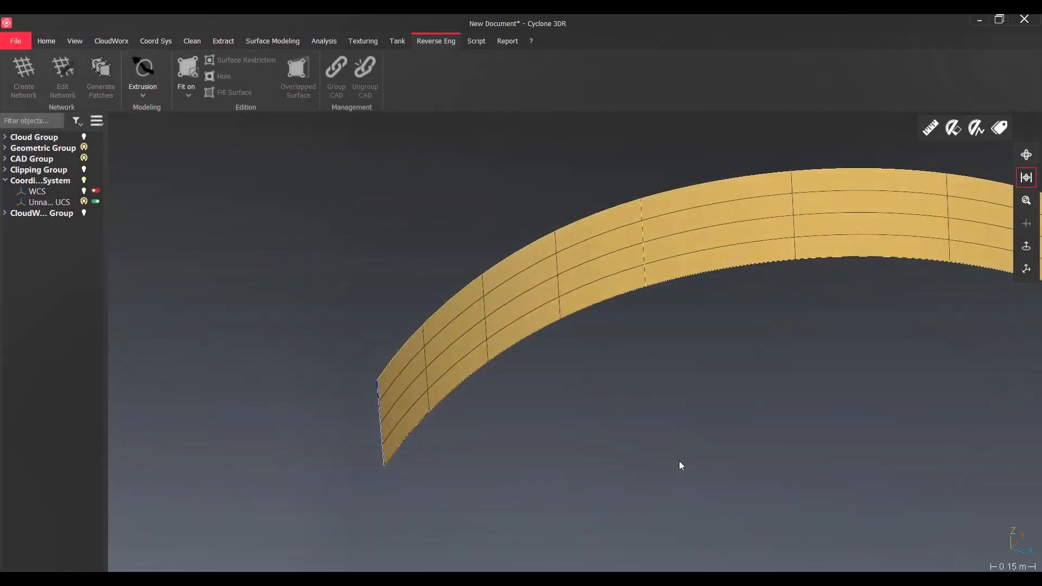
Show the point cloud again and compare the extruded surface with the scanned wall from above, the side and an oblique angle.
scroll(574, 390, "down", 6)
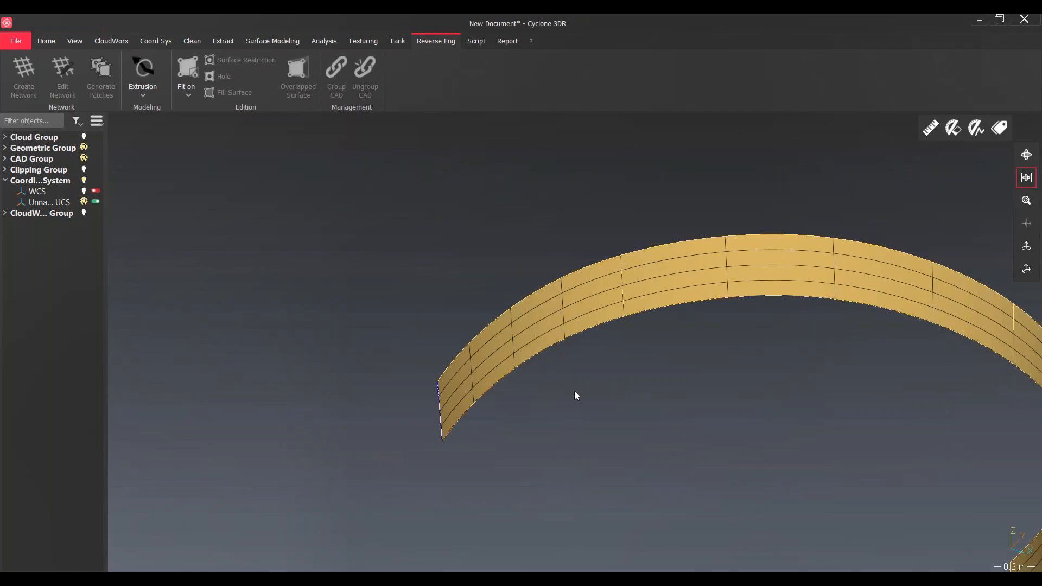
left_click(84, 137)
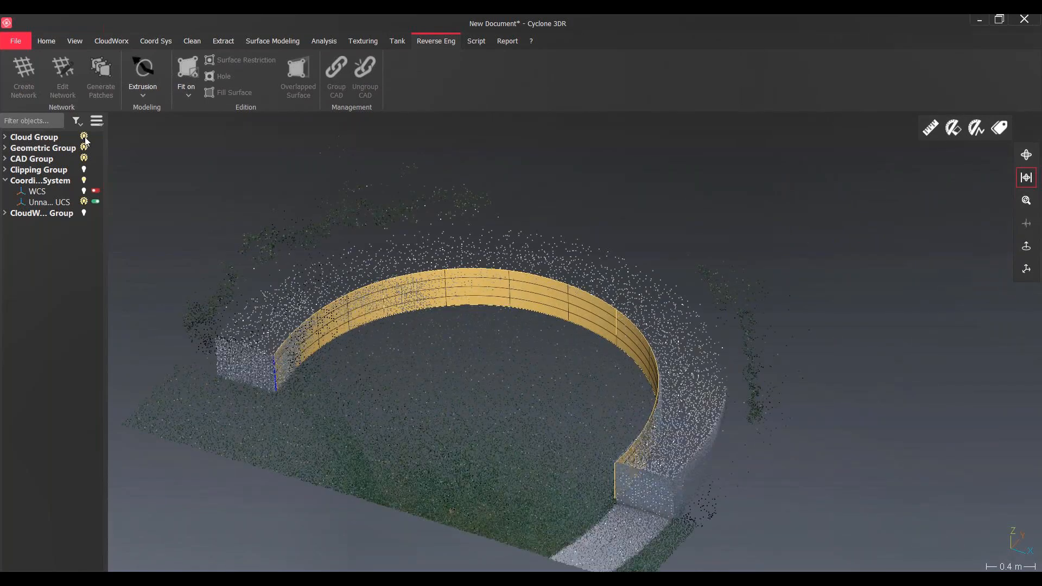
left_click_drag(362, 445, 476, 440)
left_click(75, 41)
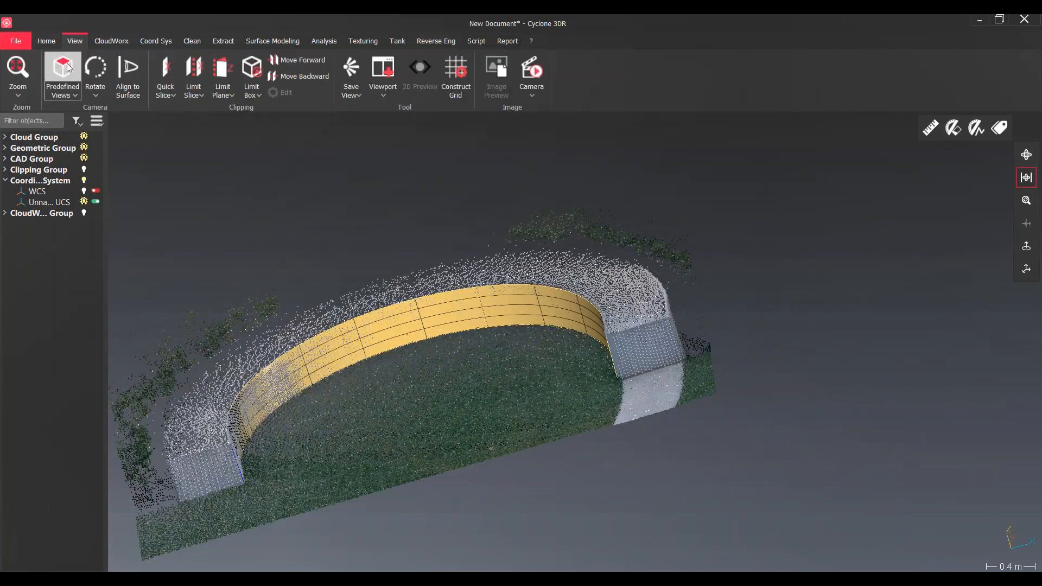
left_click(65, 71)
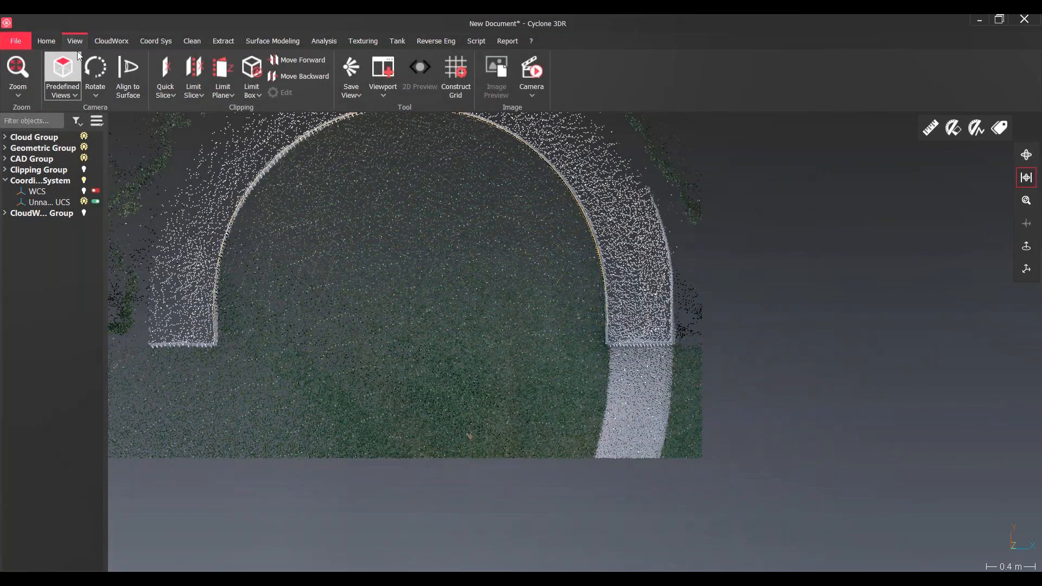
left_click(70, 97)
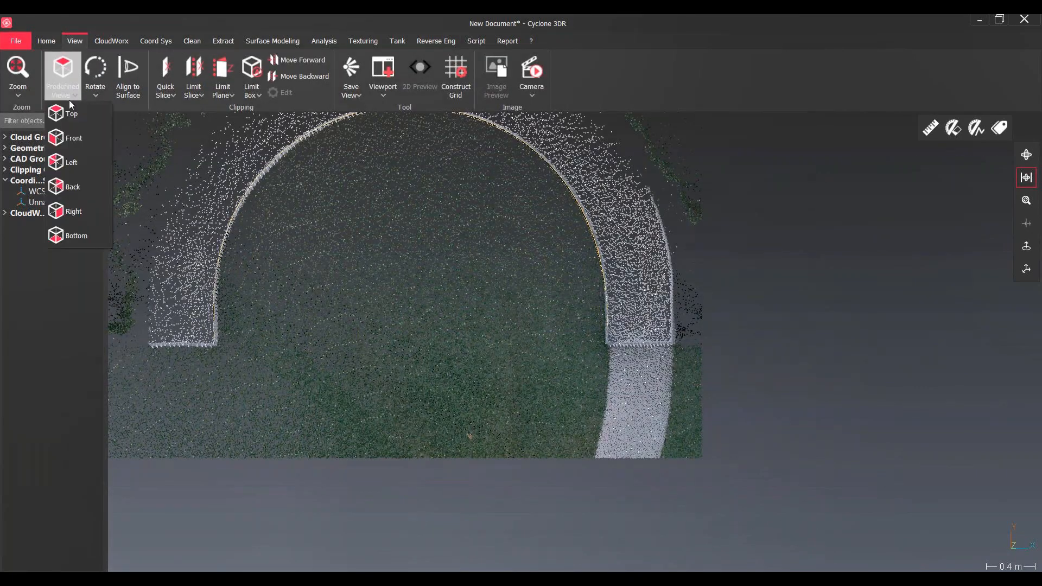
left_click(74, 162)
left_click_drag(588, 363, 500, 365)
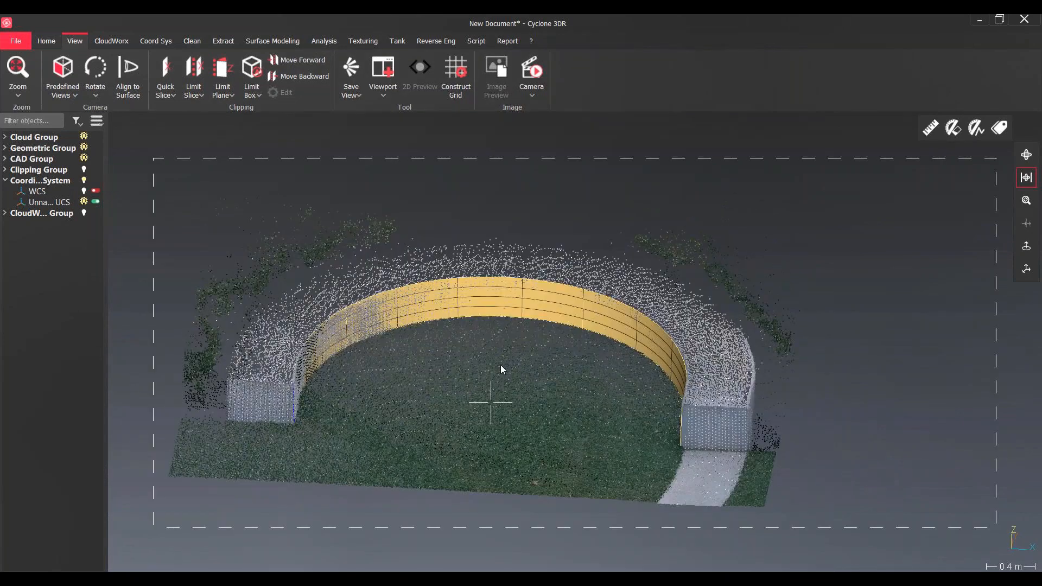
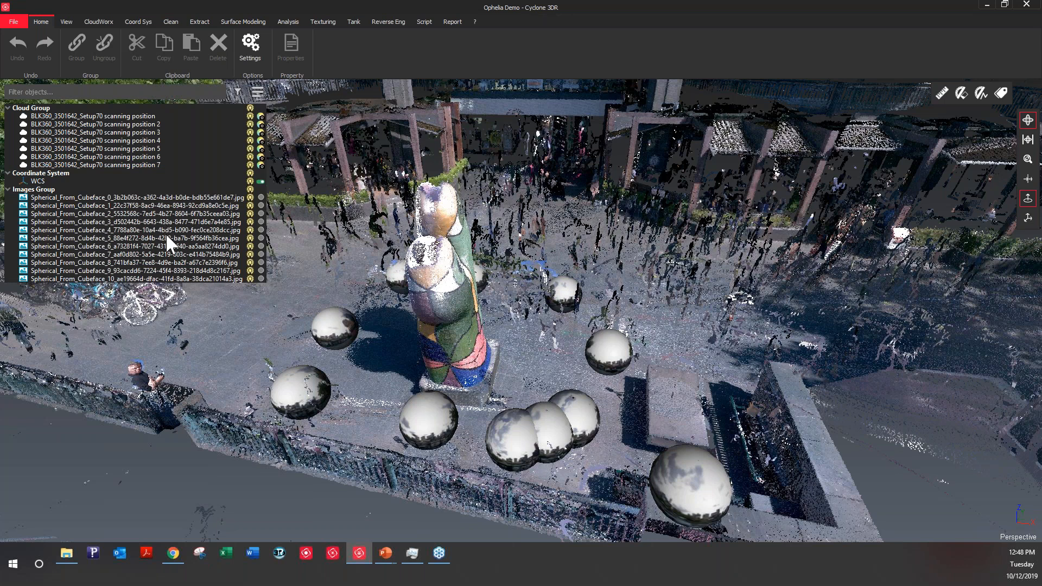
View the scan from the camera viewpoint of the Spherical_From_Cubeface_5 image and try its transparency setting.
left_click(128, 238)
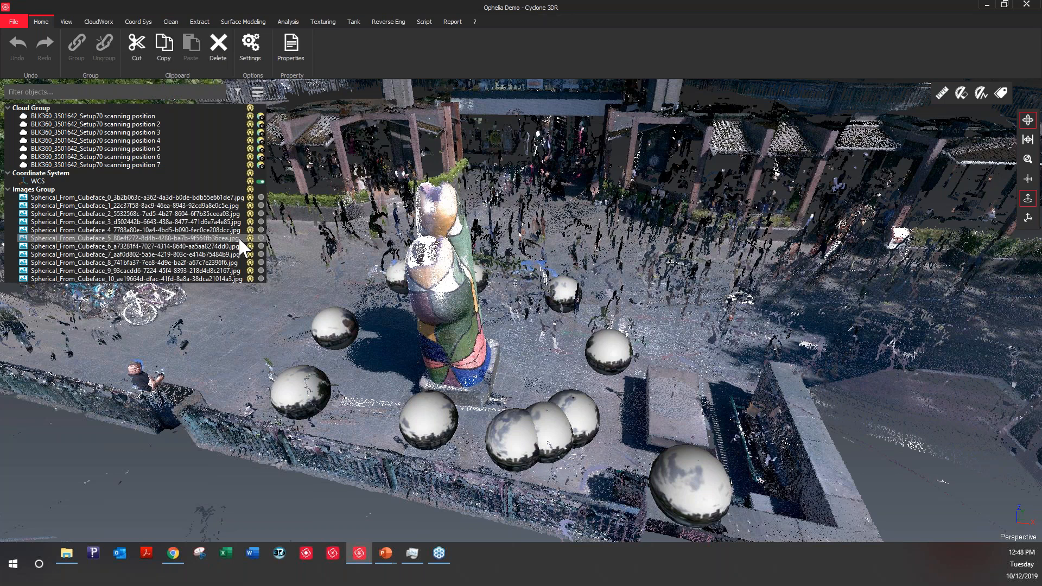
left_click(261, 237)
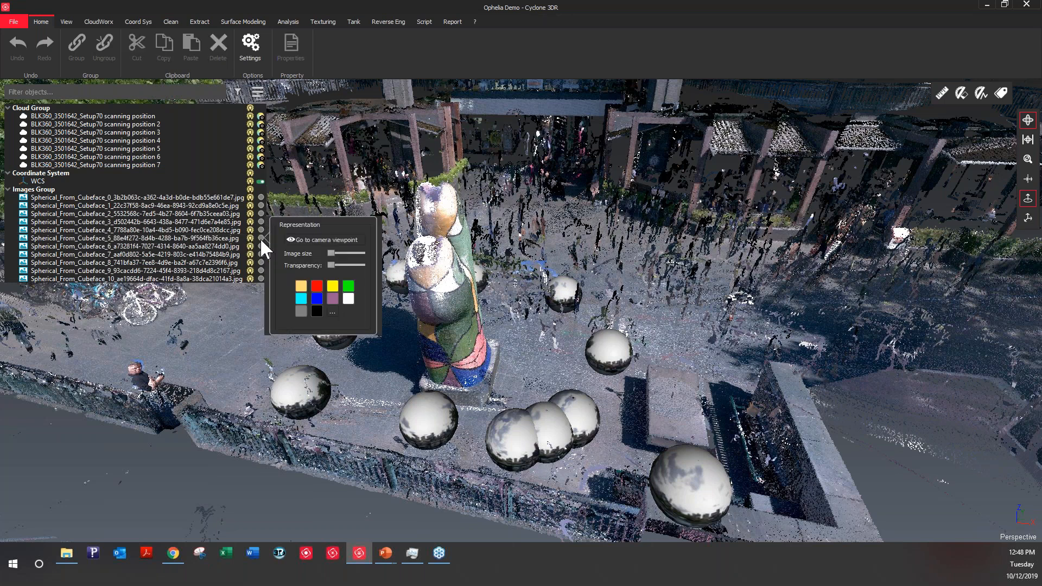
left_click(347, 240)
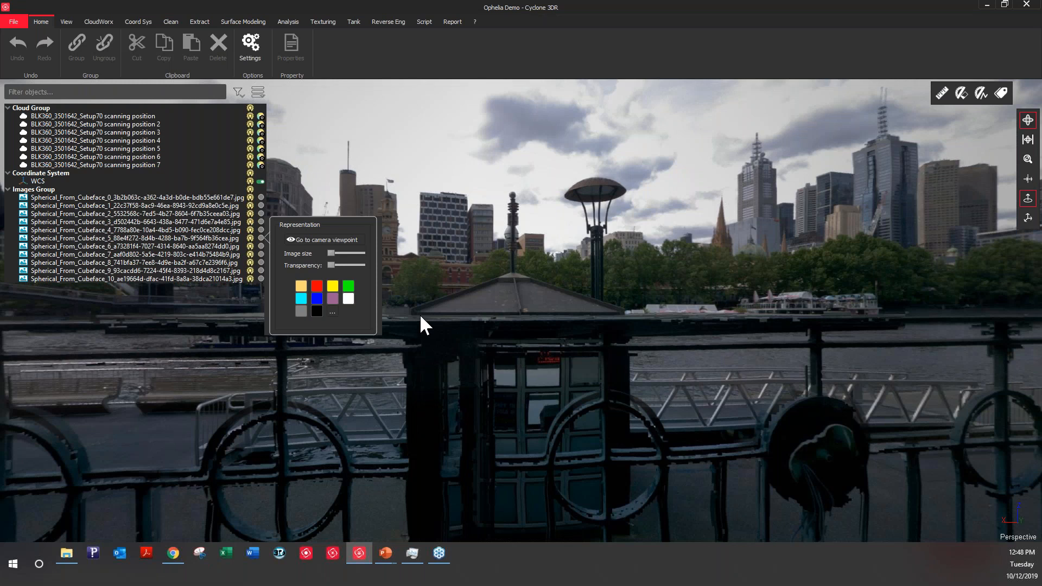
left_click(333, 265)
mouse_move(333, 264)
left_mouse_down()
mouse_move(365, 278)
mouse_move(308, 281)
mouse_move(364, 271)
mouse_move(331, 271)
left_mouse_up()
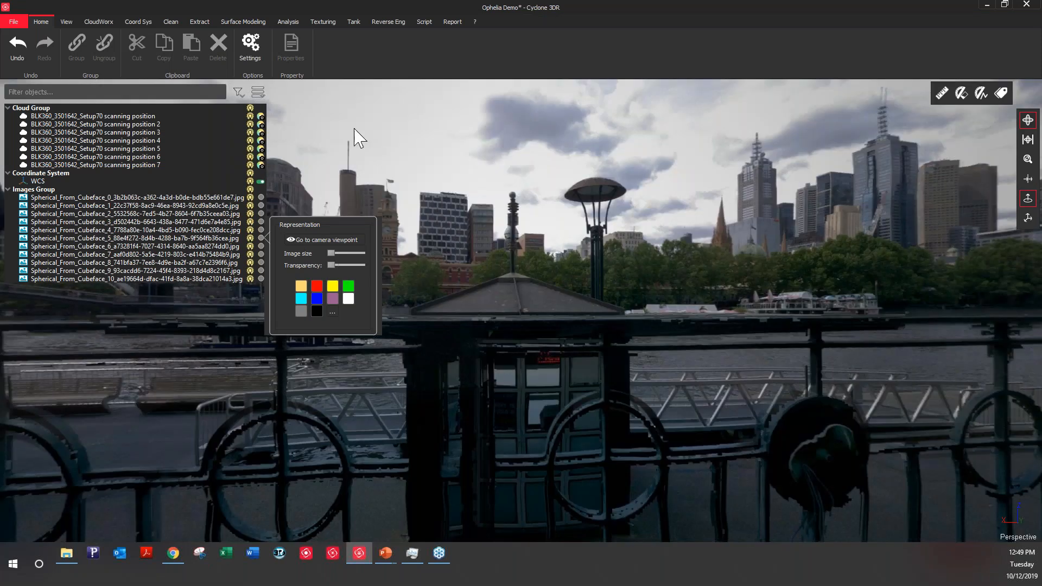
left_click(348, 151)
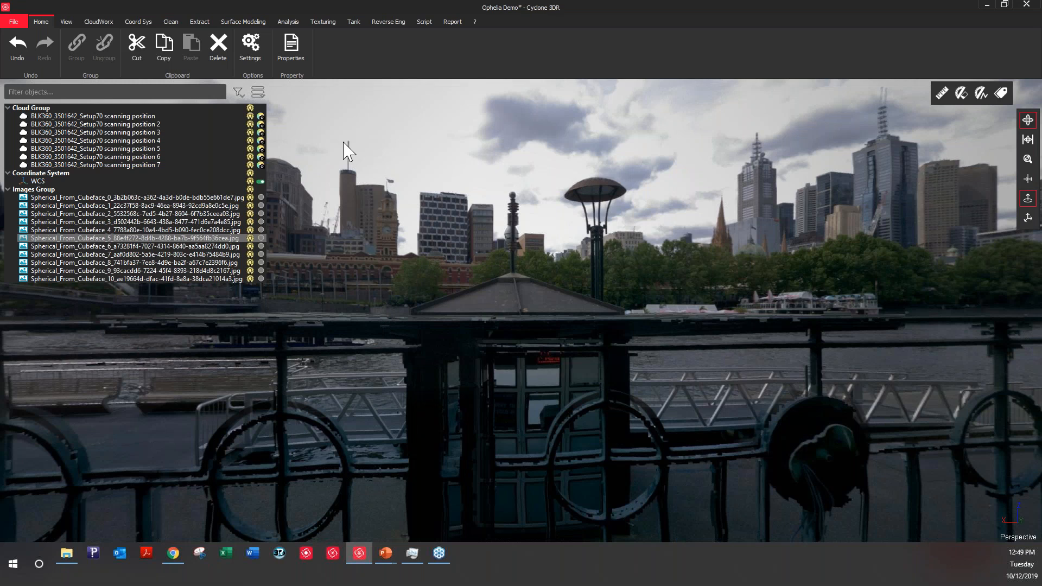
Collapse the Images Group and hide its spherical images from the plaza scan.
scroll(561, 298, "down", 3)
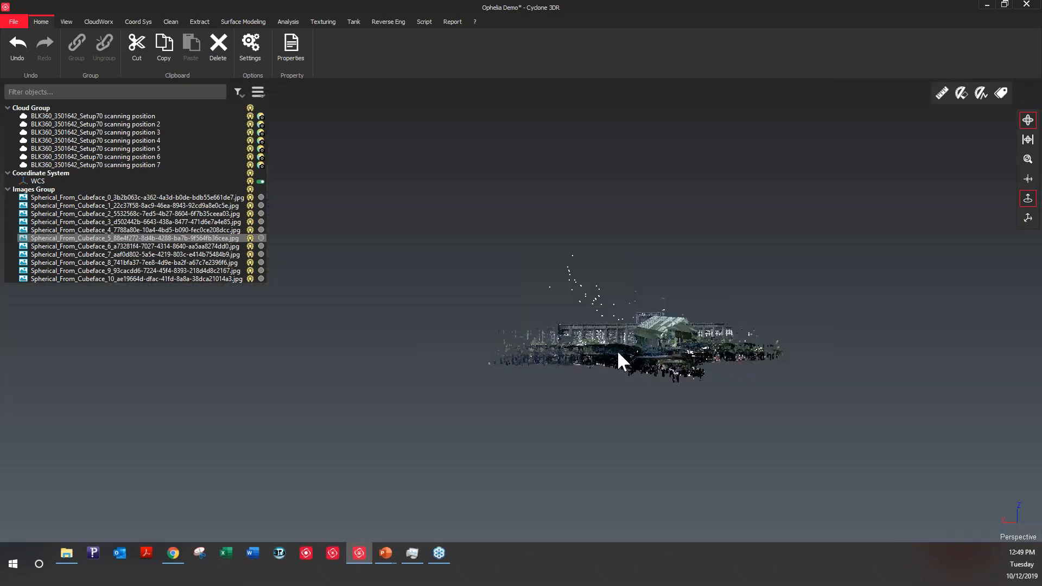
left_click_drag(600, 354, 754, 375)
scroll(561, 359, "up", 5)
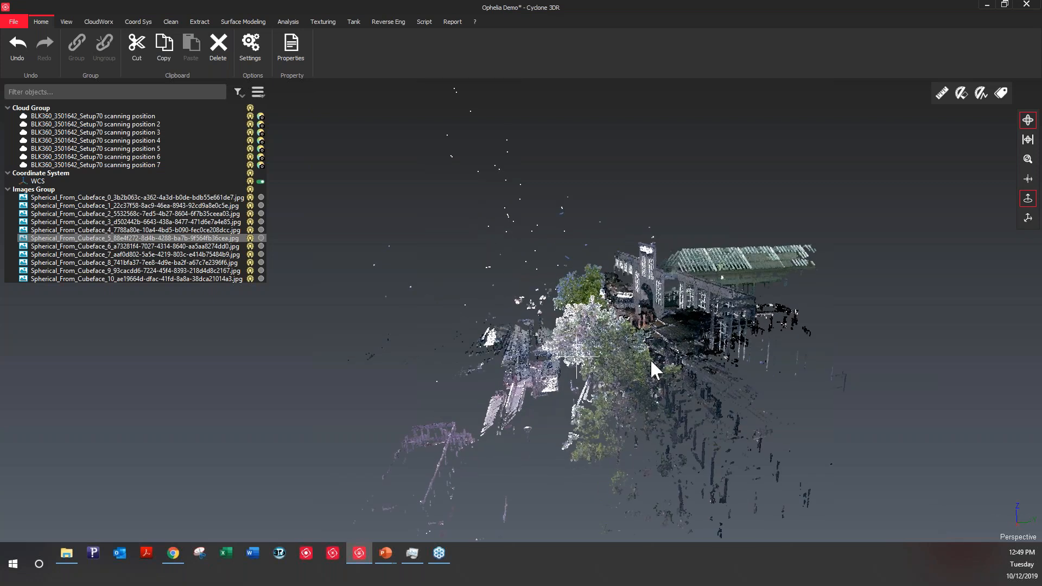
left_click_drag(650, 359, 776, 364)
scroll(402, 341, "up", 2)
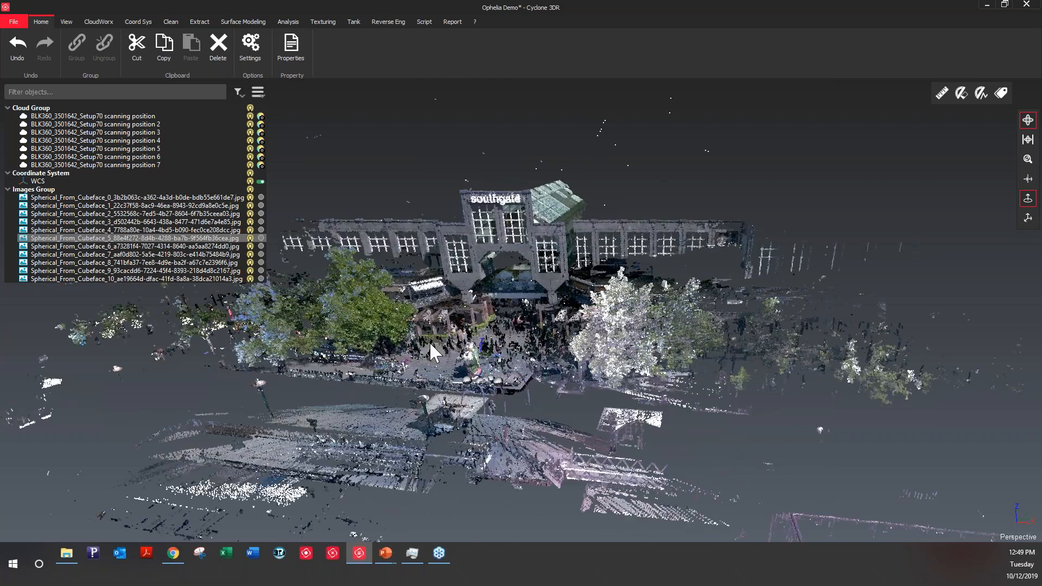
scroll(477, 348, "up", 3)
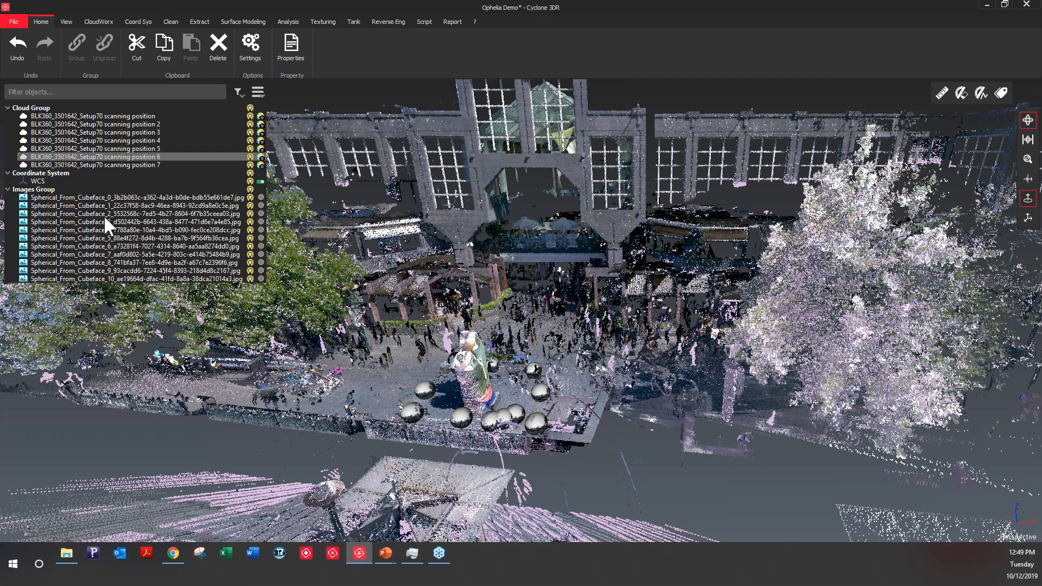
double_click(165, 189)
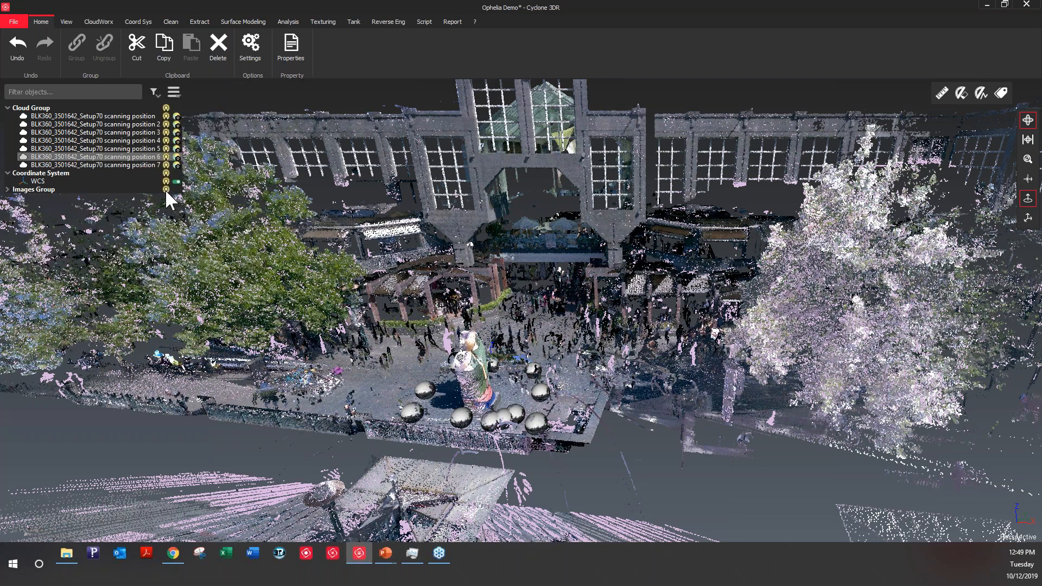
left_click(166, 188)
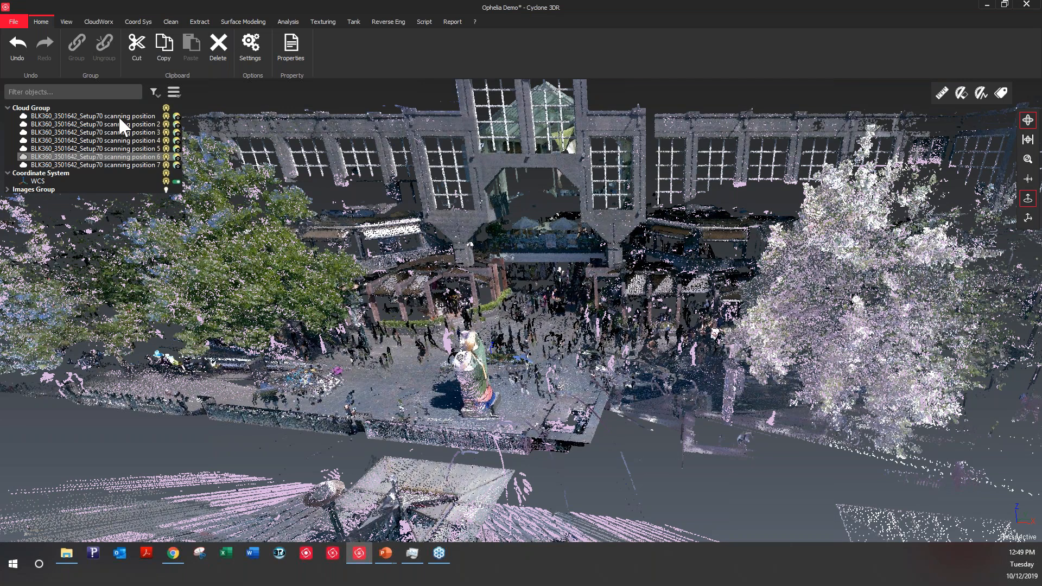
Merge the seven BLK360 scanning position clouds into a single cloud, keeping their colors.
left_click_drag(119, 116, 138, 166)
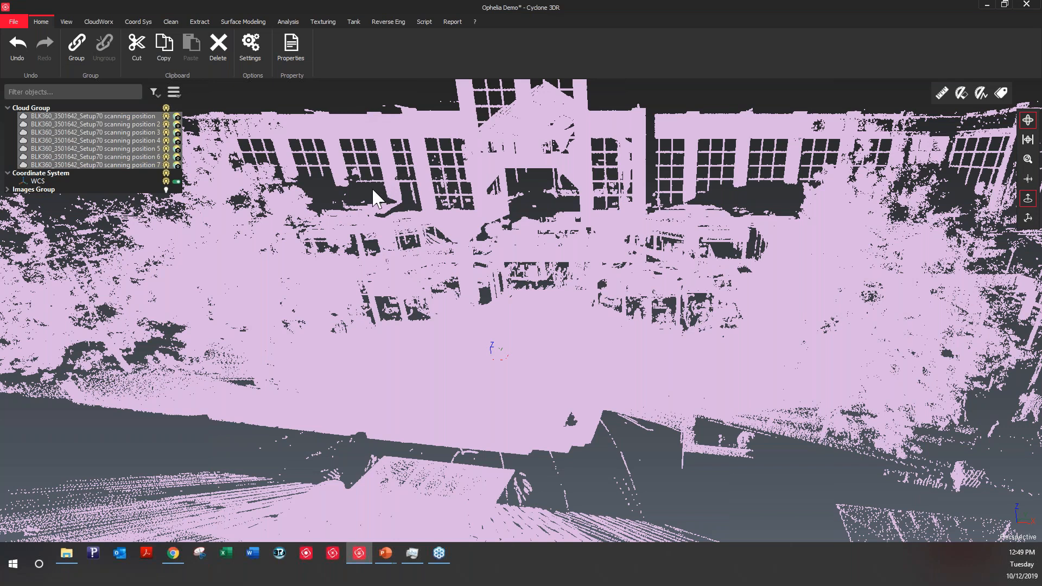
key("space")
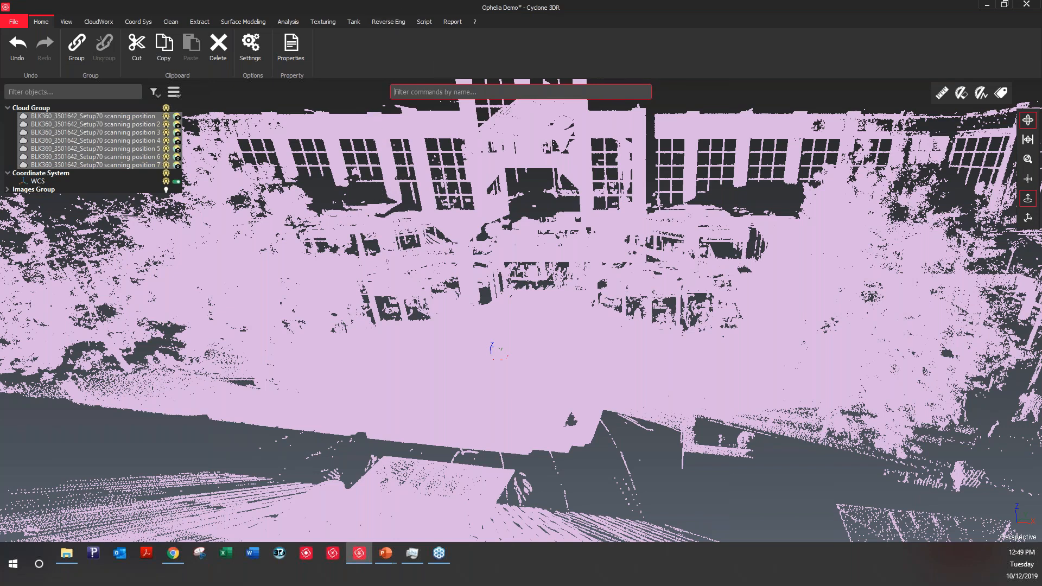
type("merge")
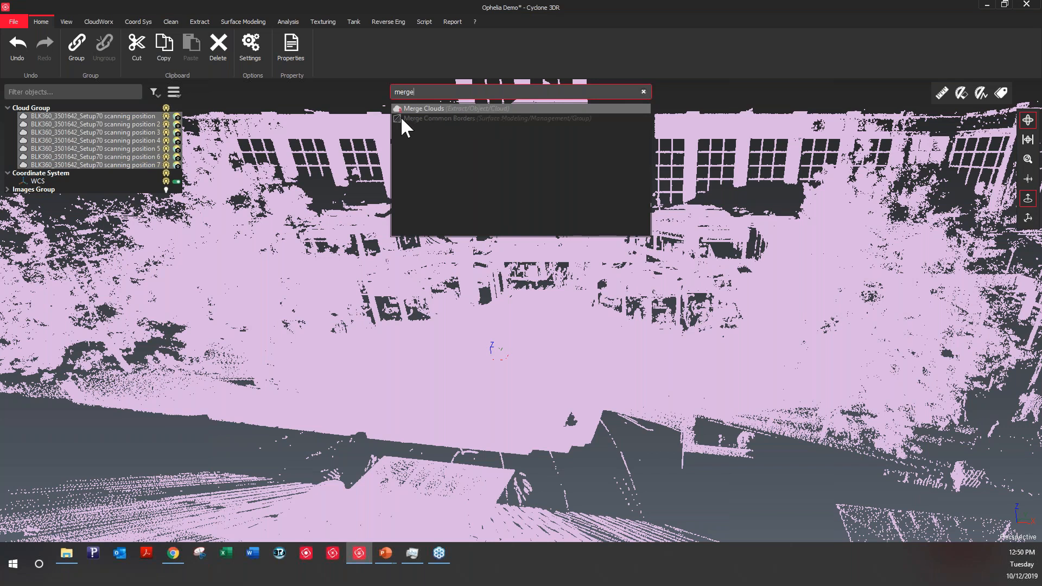
key("Return")
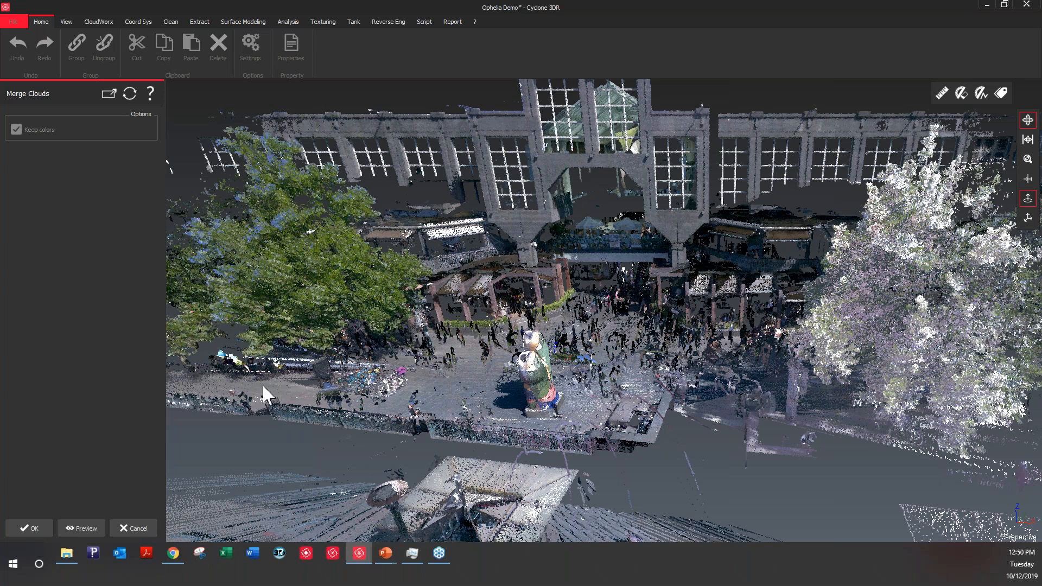
left_click(32, 528)
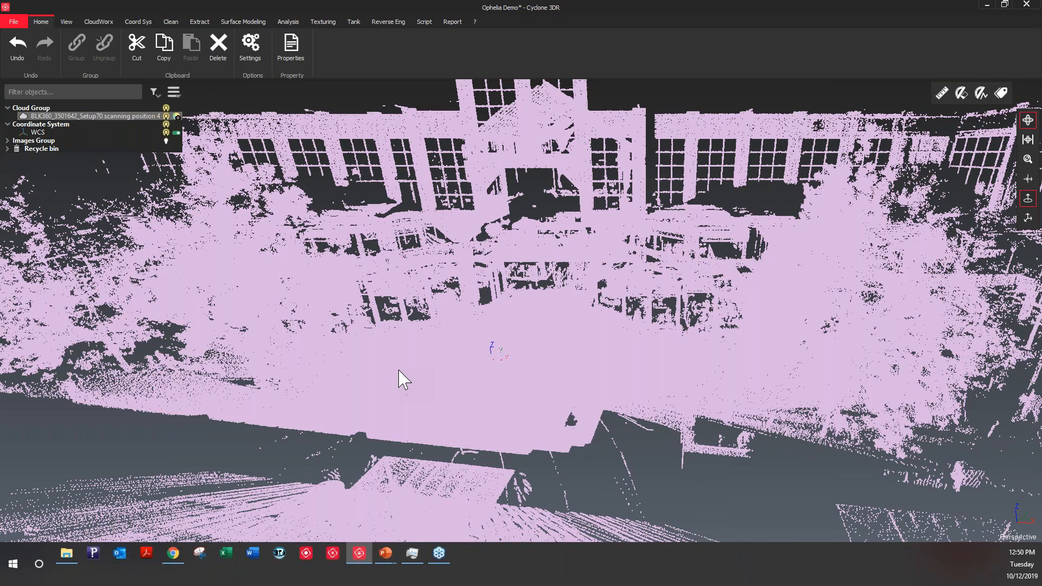
key("Escape")
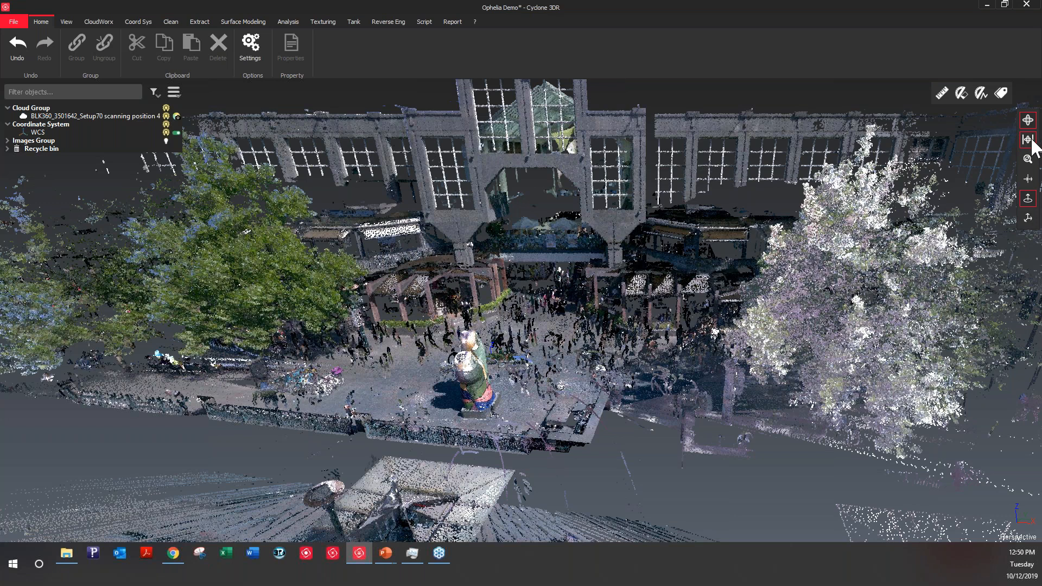
Start Clean / Separate on the merged cloud and lasso a closed contour around the sculpture seen from directly above.
left_click(1028, 140)
key("z")
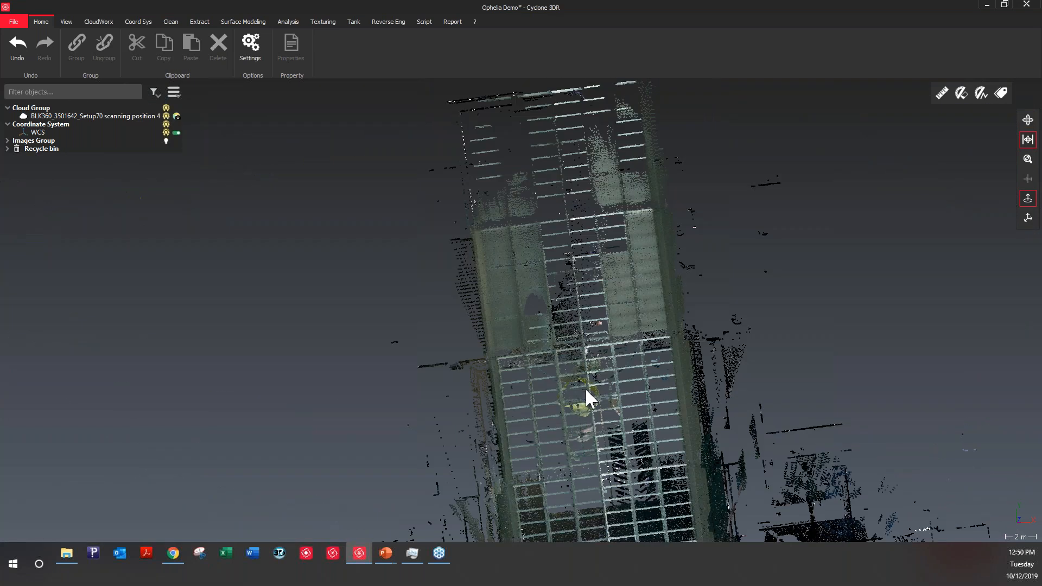
scroll(564, 251, "down", 1)
left_click_drag(565, 251, 597, 421)
scroll(600, 425, "up", 3)
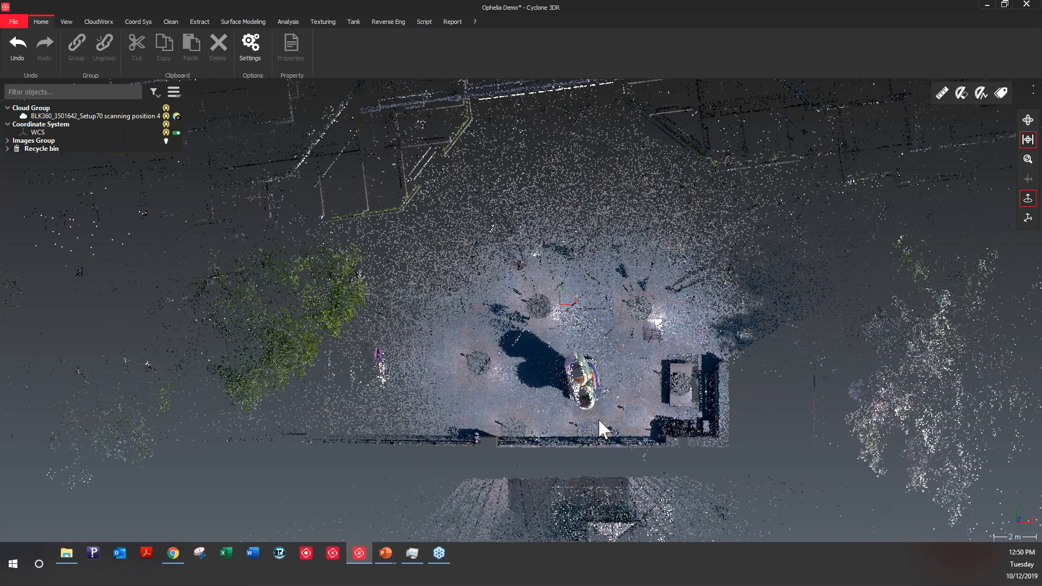
scroll(598, 418, "up", 3)
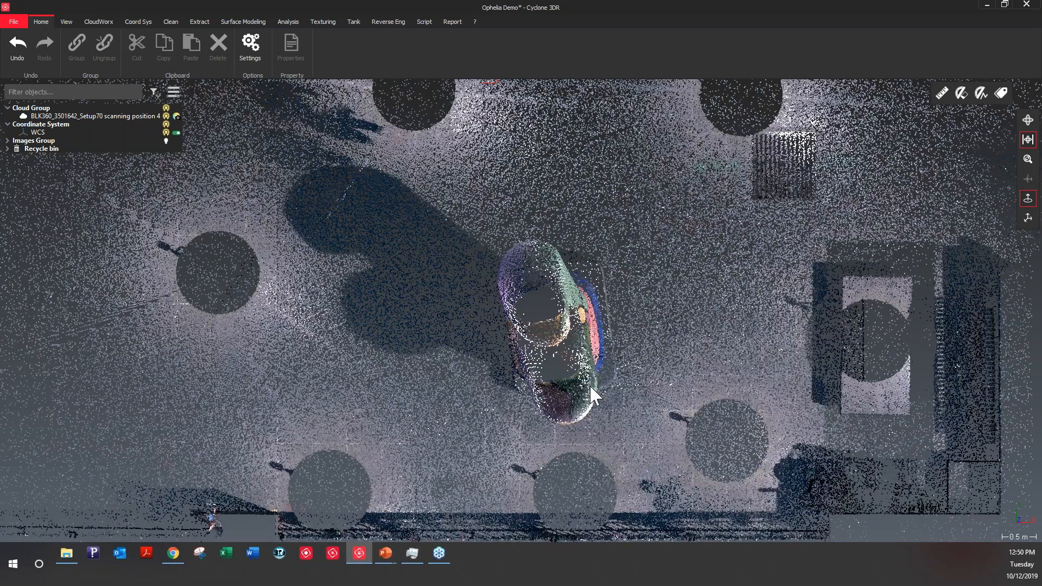
scroll(596, 379, "up", 1)
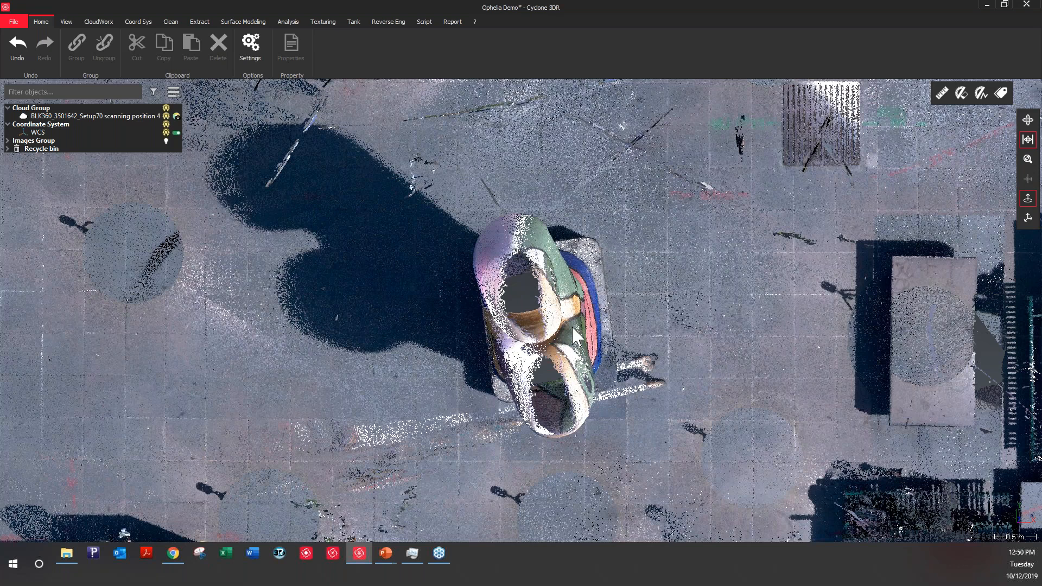
left_click(573, 327)
left_click(172, 22)
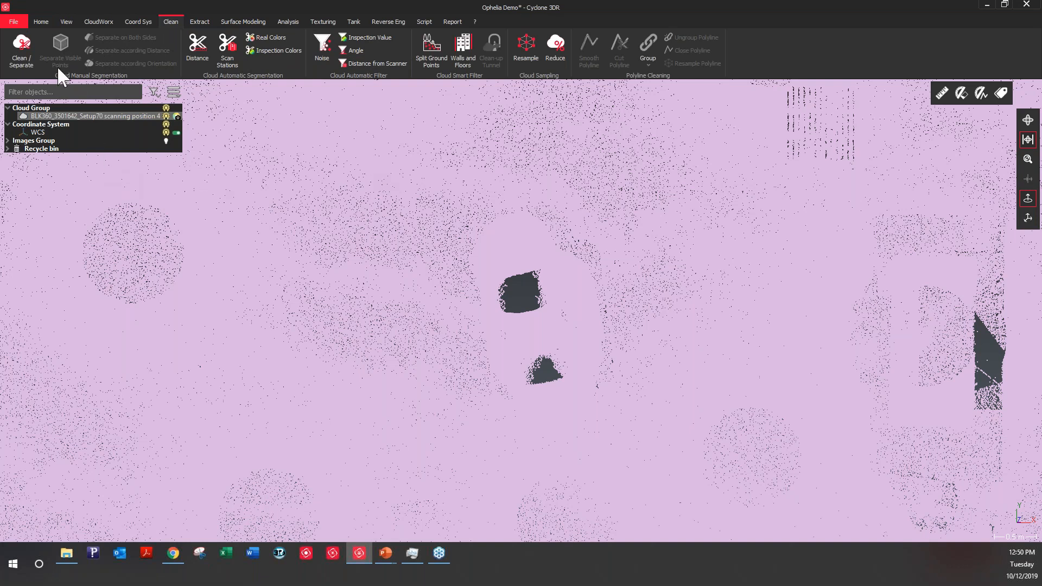
left_click(24, 52)
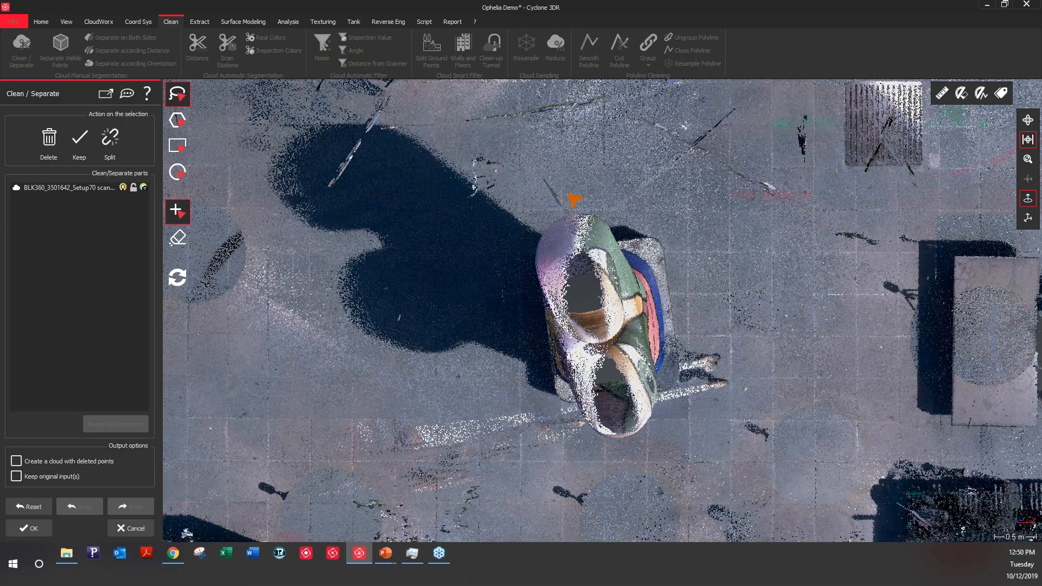
mouse_move(606, 201)
left_mouse_down()
mouse_move(526, 267)
mouse_move(525, 361)
mouse_move(554, 413)
mouse_move(602, 454)
mouse_move(638, 457)
mouse_move(696, 390)
mouse_move(670, 238)
mouse_move(624, 209)
left_mouse_up()
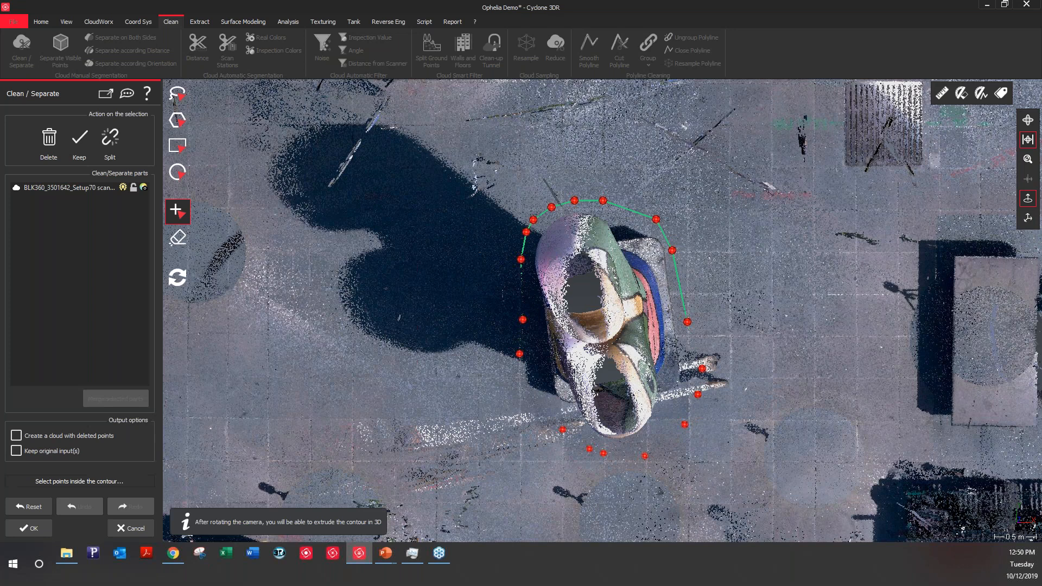
Pull two points of the lasso contour closer to the sculpture's base to tighten the selection.
left_click(529, 359)
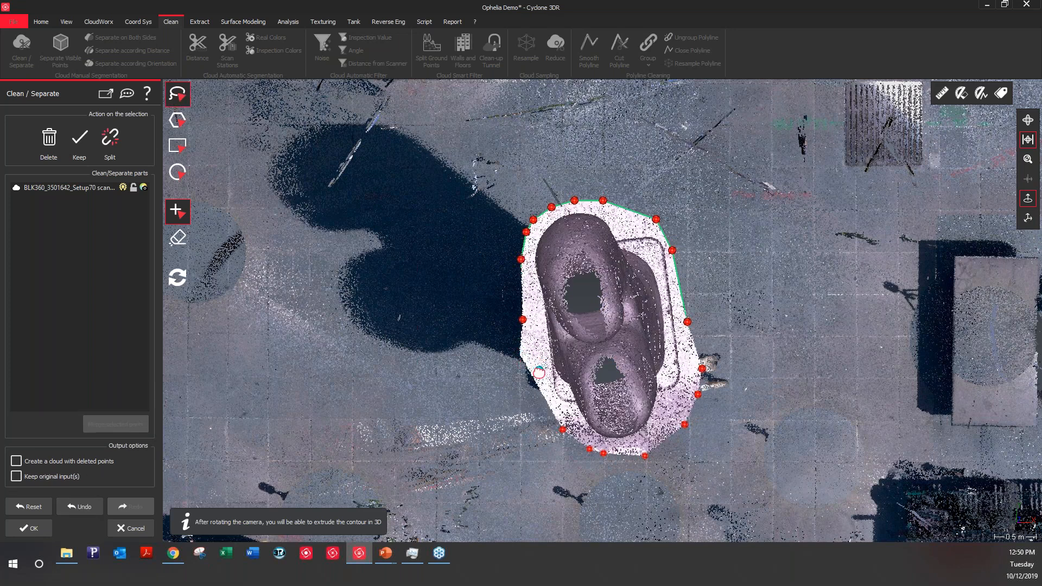
key("ctrl+z")
left_click(674, 409)
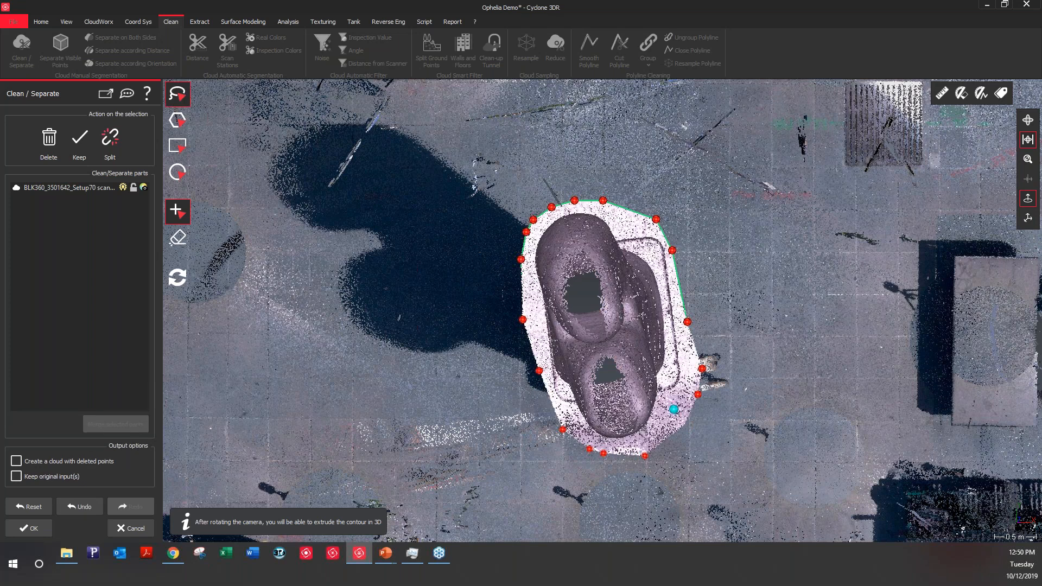
key("ctrl+z")
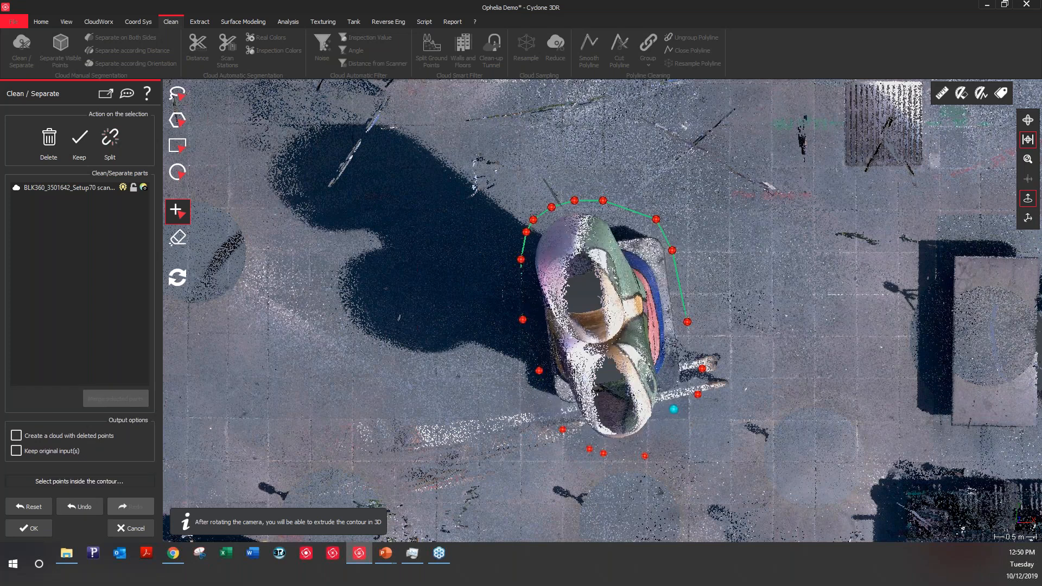
left_click(674, 409)
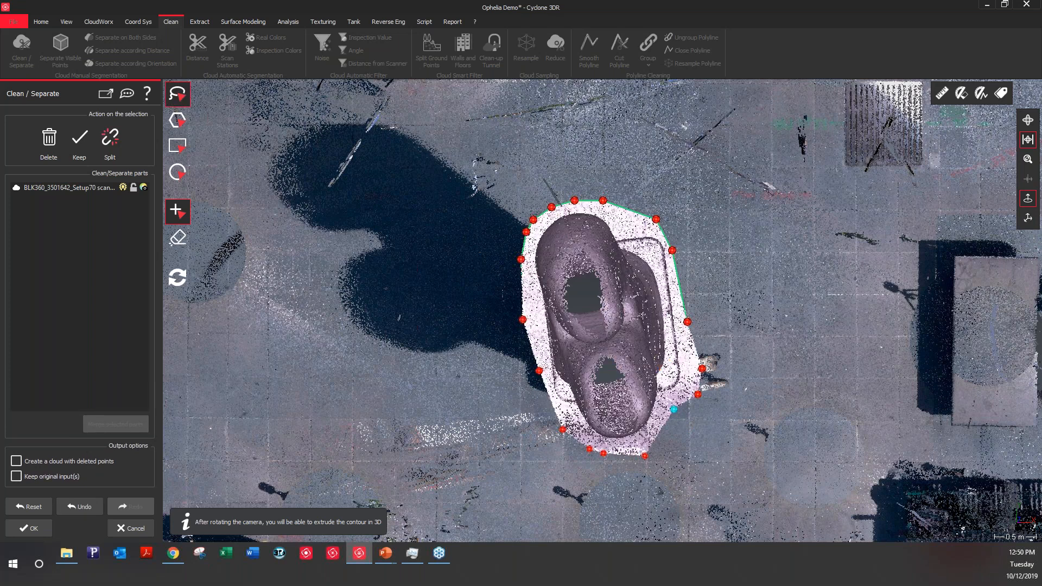
Extrude the selection contour in 3D from the ground to above the top of the sculpture.
left_click_drag(601, 420, 487, 172)
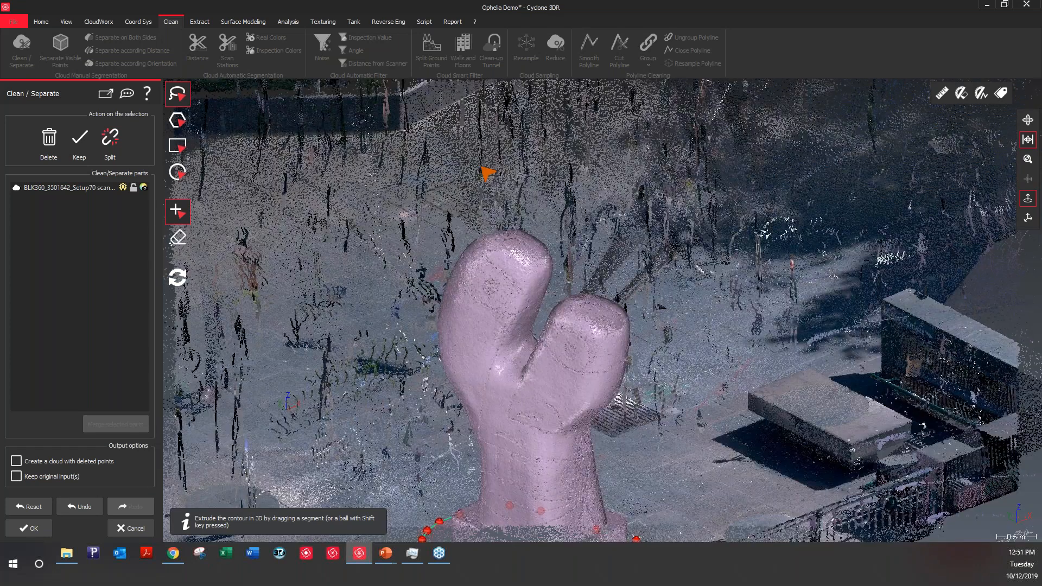
scroll(487, 172, "down", 1)
middle_click_drag(487, 172, 502, 97)
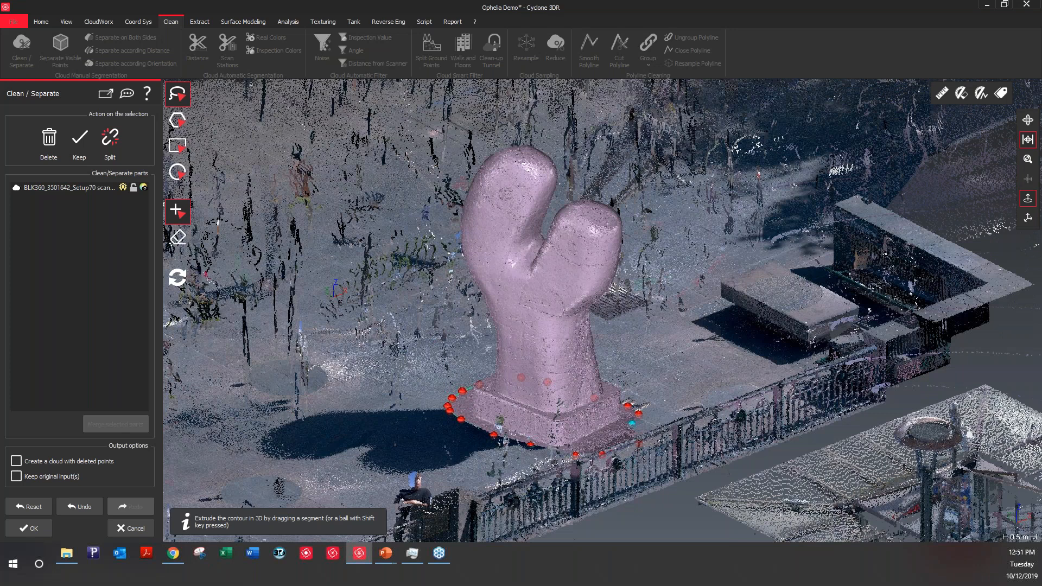
scroll(318, 337, "up", 1)
left_click_drag(553, 454, 553, 125)
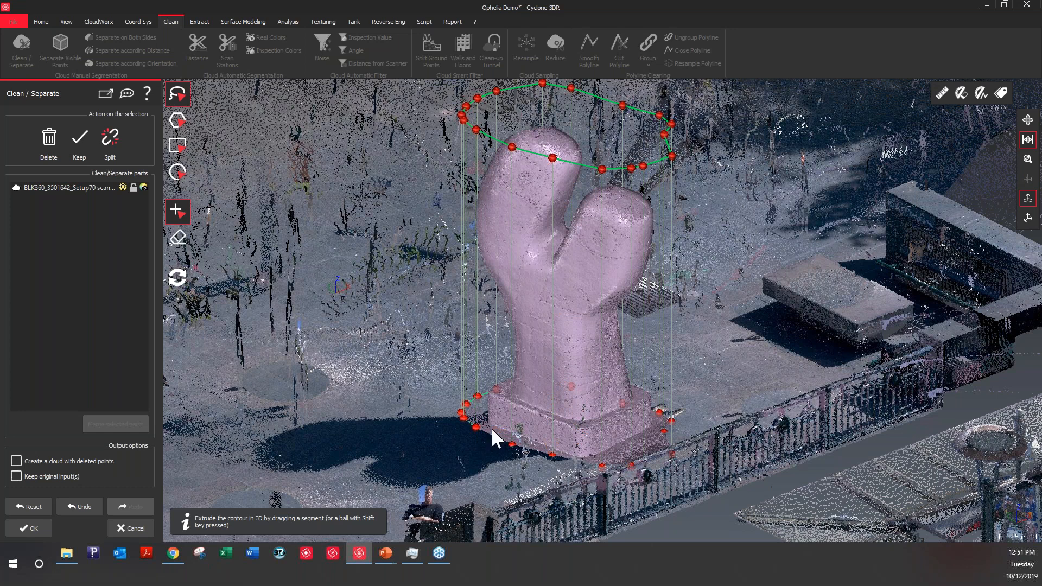
Raise the selection's lower contour slightly to exclude the paving, and split the sculpture off into its own cloud.
scroll(495, 437, "up", 1)
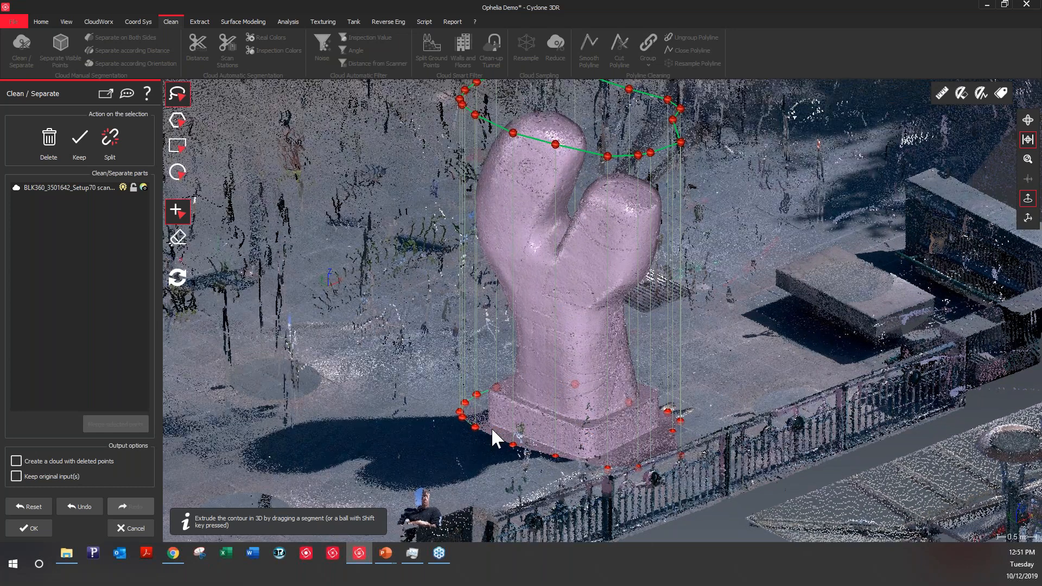
scroll(491, 428, "up", 2)
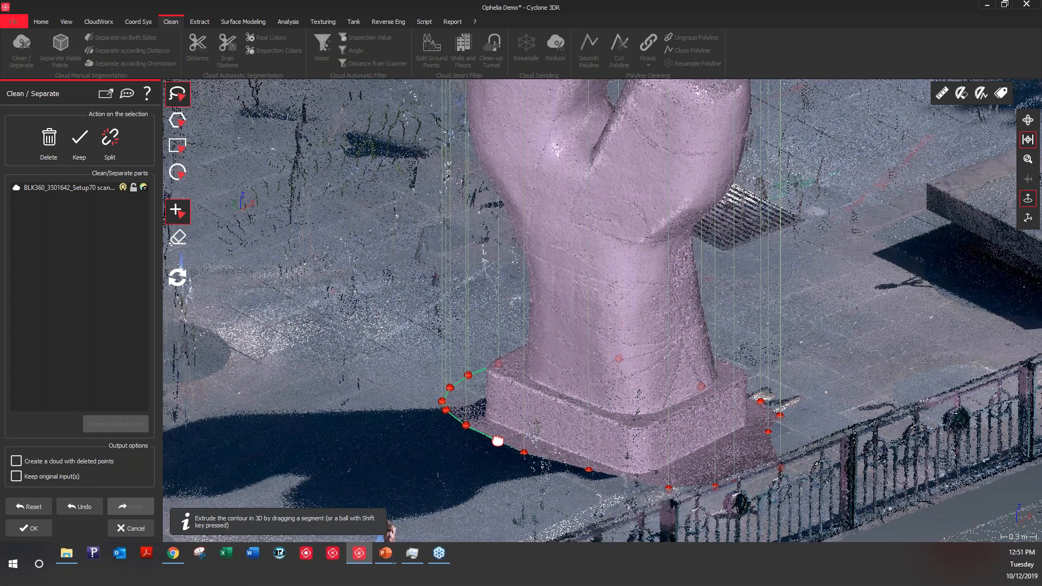
left_click_drag(497, 440, 497, 438)
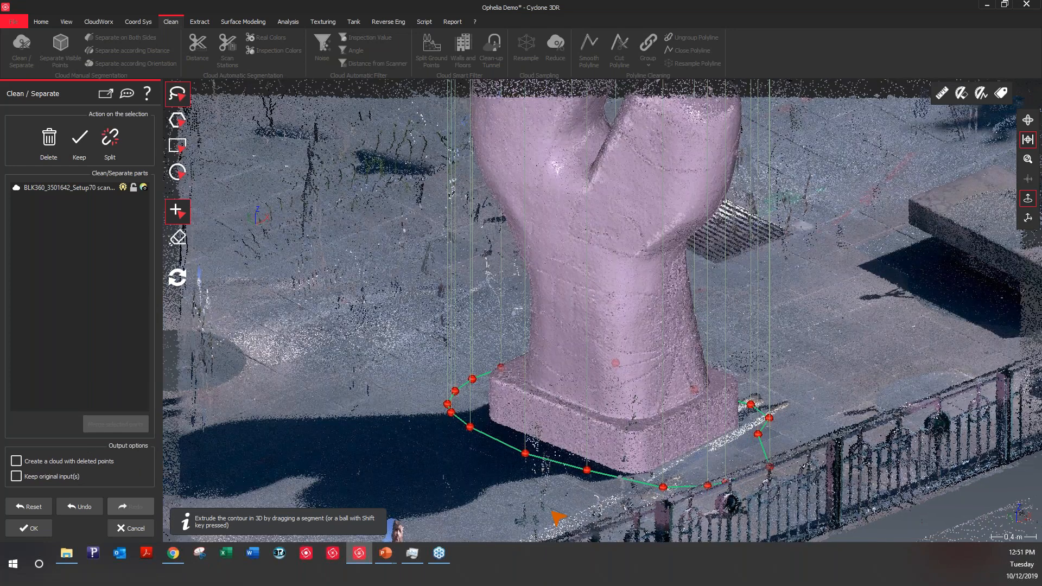
scroll(558, 518, "down", 4)
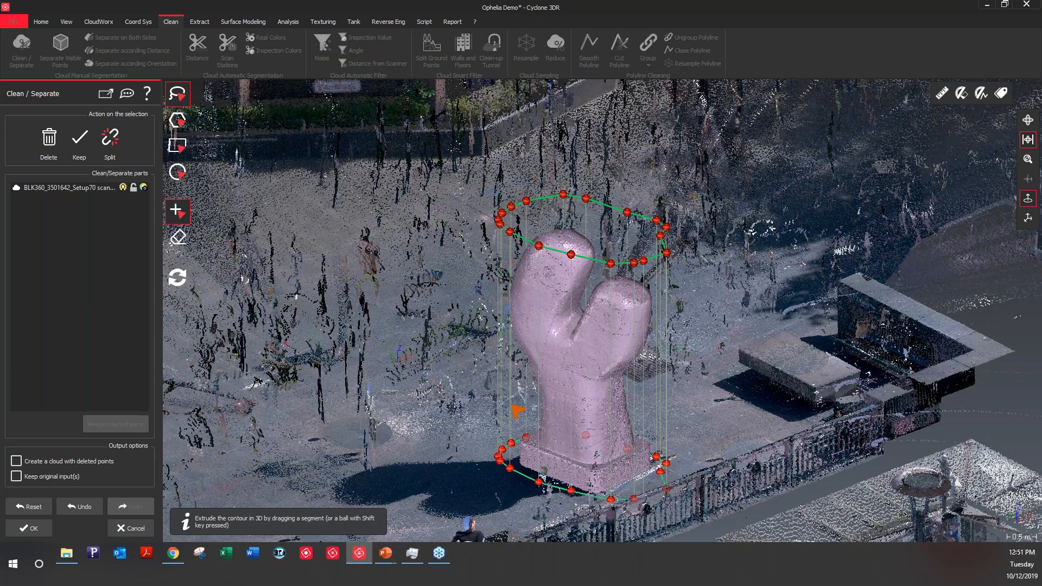
left_click(116, 139)
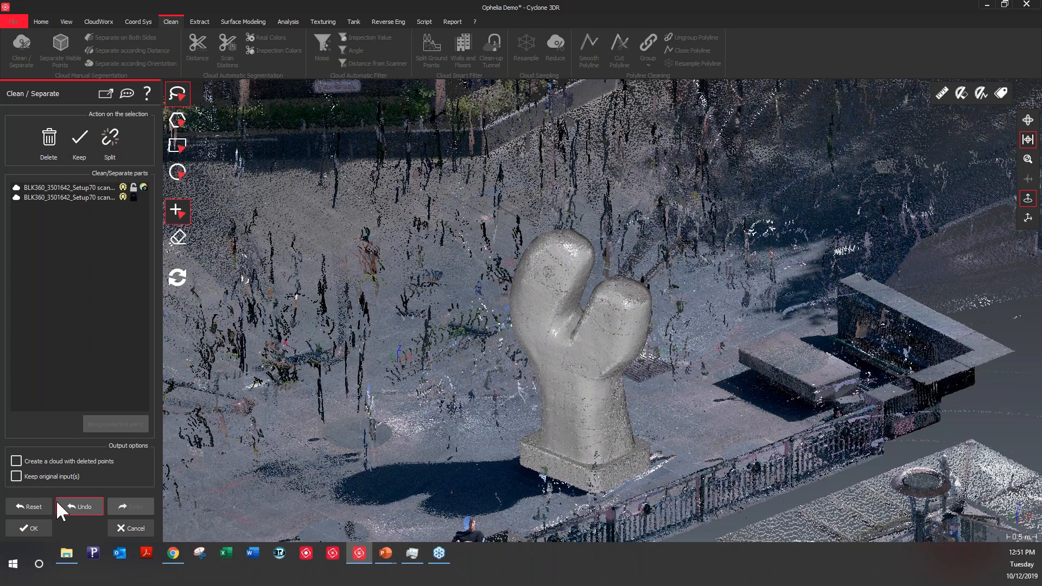
left_click(32, 527)
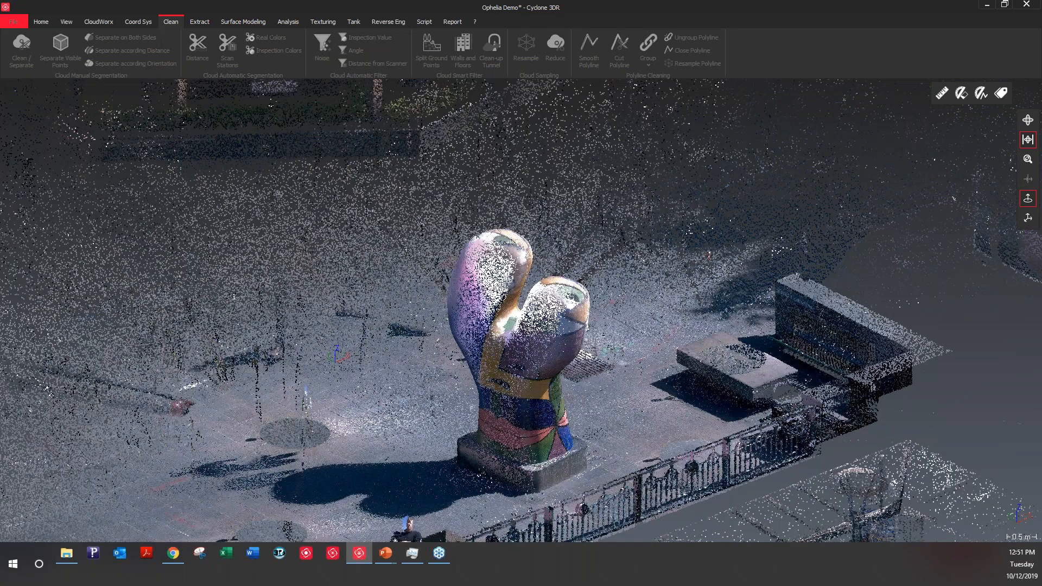
Show only the separated sculpture cloud and turn it to see its painted face from the front.
right_click(521, 355)
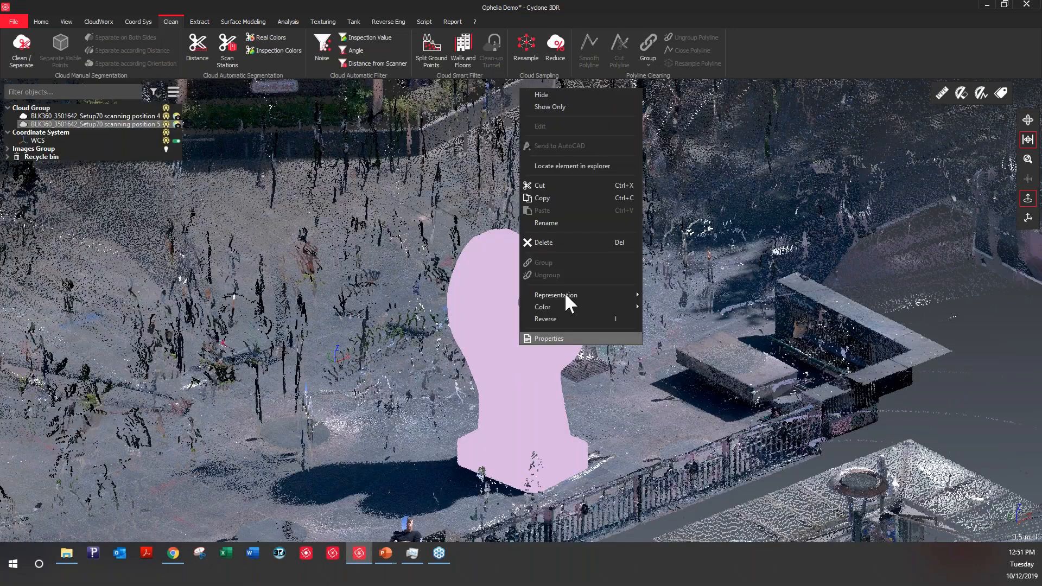
left_click(568, 298)
left_click_drag(542, 422, 199, 410)
scroll(241, 357, "down", 2)
middle_click_drag(621, 433, 565, 424)
scroll(496, 405, "up", 3)
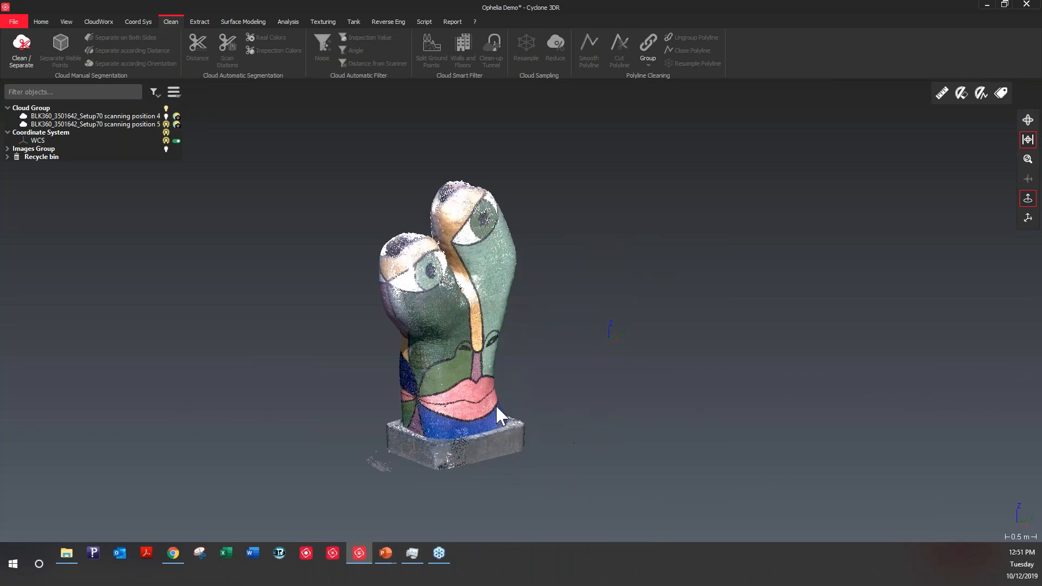
left_click_drag(426, 454, 460, 359)
Preview a Distance segmentation of the sculpture cloud with a maximum point distance of 0.02 and small-piece deletion turned off.
left_click(462, 325)
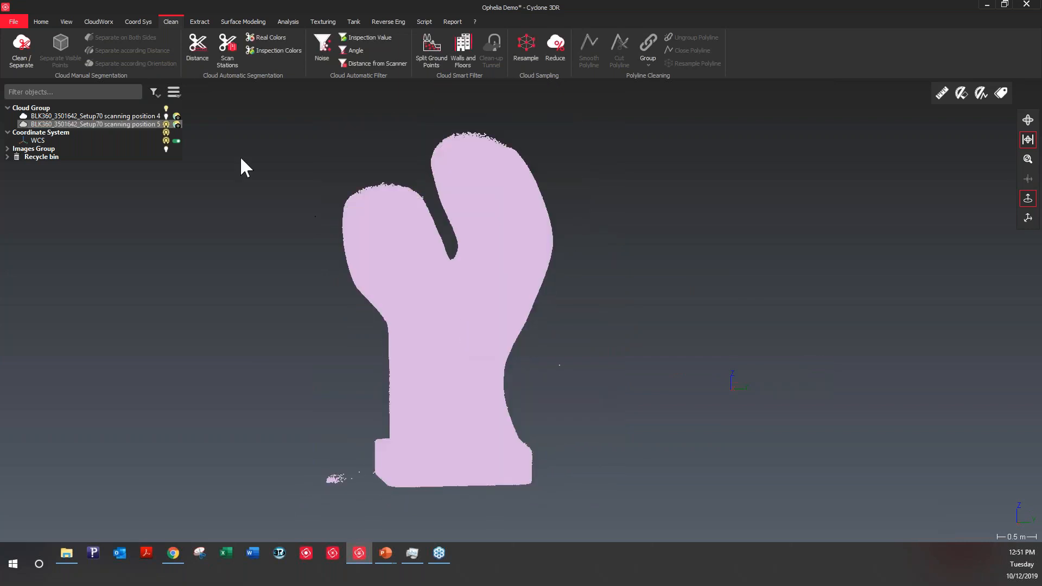
left_click(205, 61)
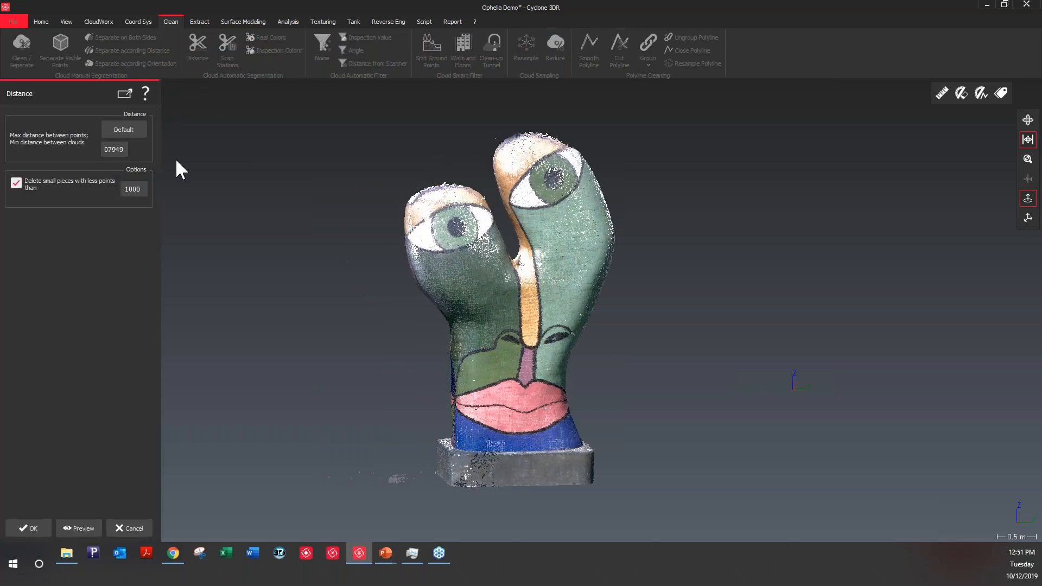
left_click_drag(121, 149, 46, 154)
type("0.0")
type("2")
left_click(46, 182)
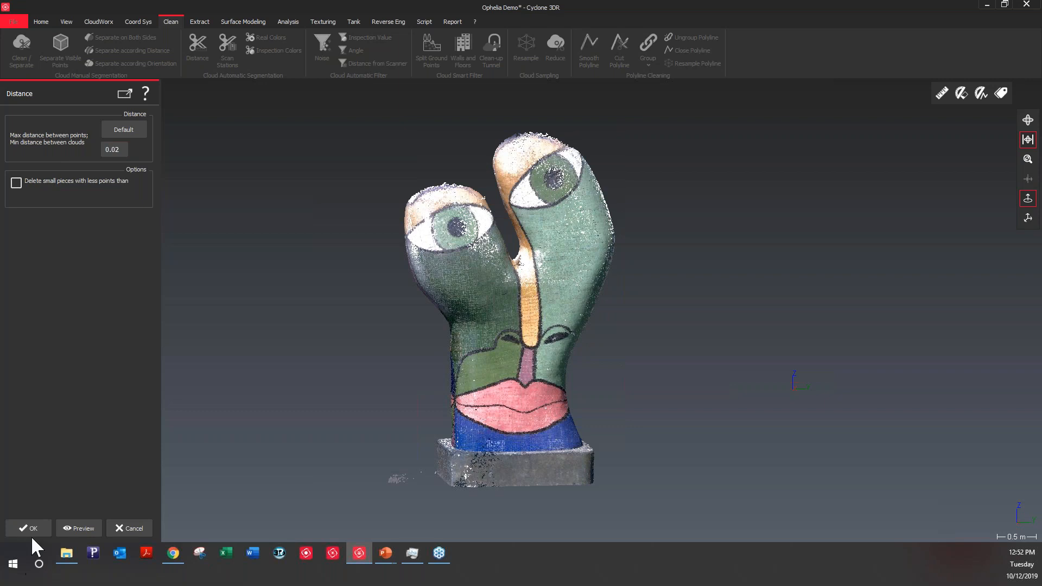
left_click(71, 529)
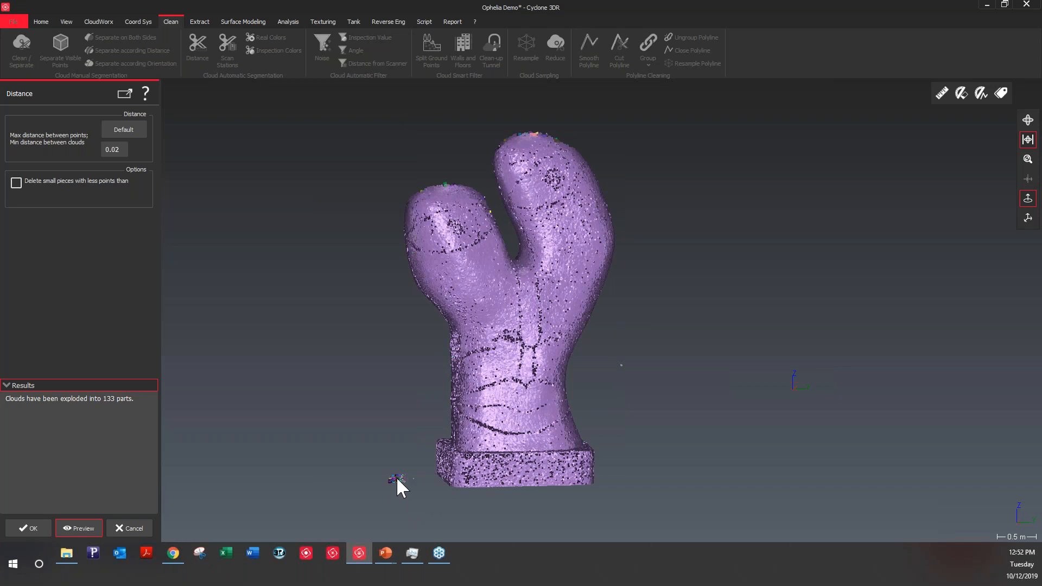
Examine the stray fragments beside the sculpture's base and enable deletion of pieces with fewer than 1000 points.
scroll(396, 477, "up", 3)
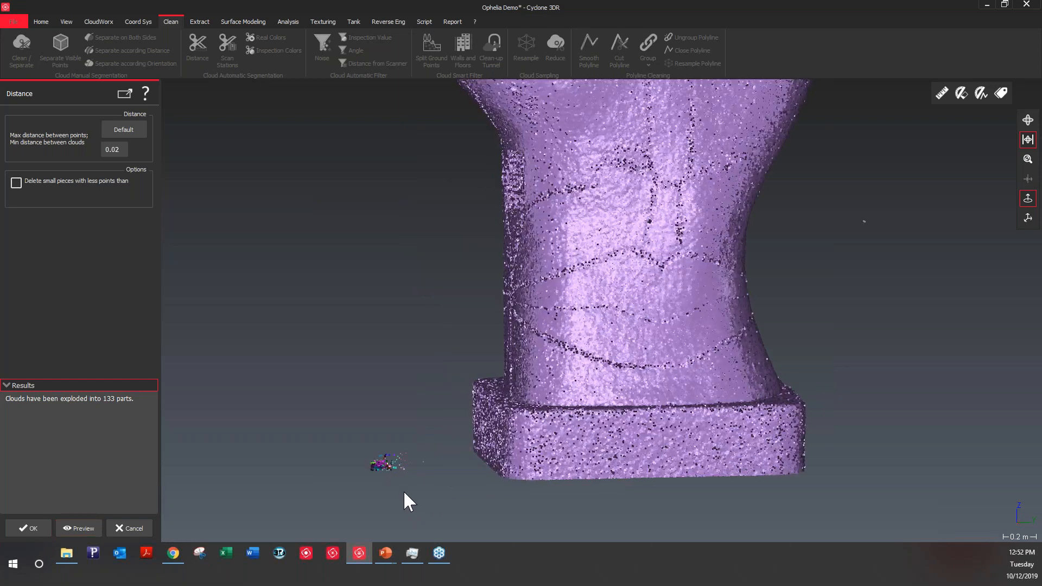
scroll(404, 491, "down", 3)
left_click_drag(402, 470, 647, 349)
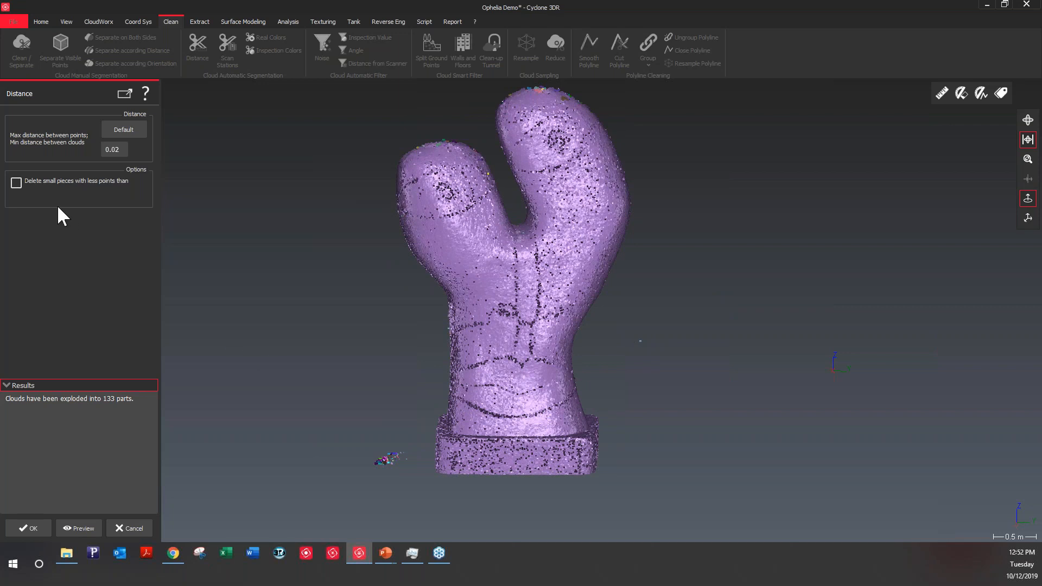
left_click(35, 182)
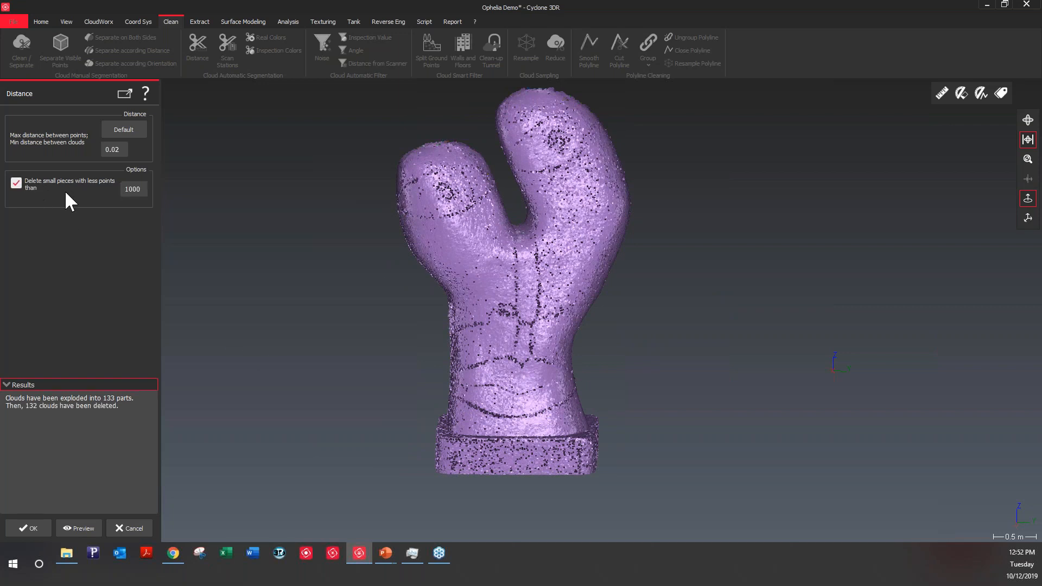
Apply the distance segmentation with small-piece deletion to the sculpture cloud.
left_click(23, 528)
mouse_move(503, 324)
left_mouse_down()
mouse_move(621, 324)
mouse_move(367, 348)
mouse_move(504, 324)
left_mouse_up()
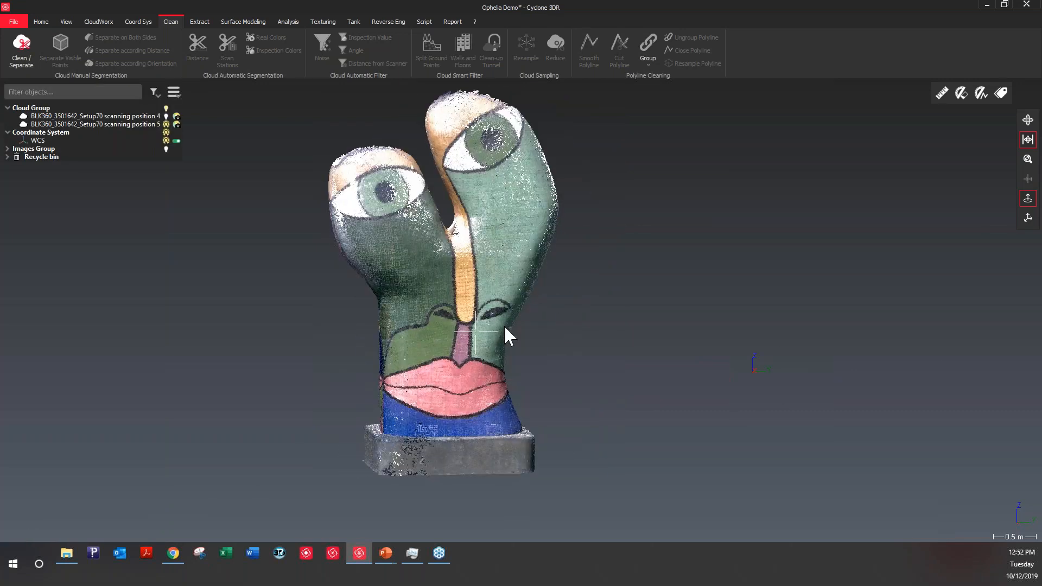
Preview a 3D mesh of the cleaned sculpture cloud using meshing in two steps with an average point distance of 0.05 m.
left_click(506, 214)
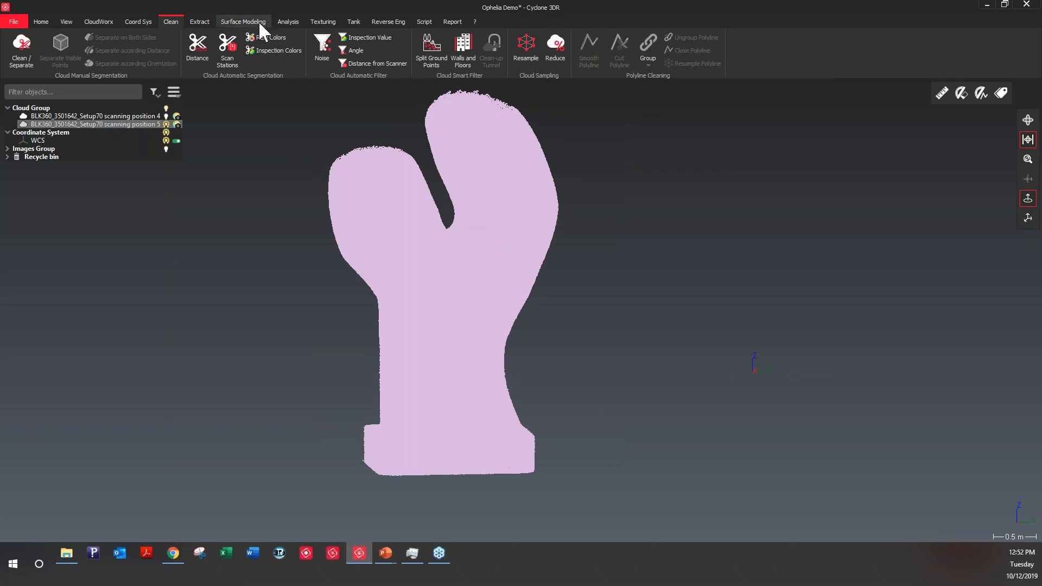
left_click(244, 21)
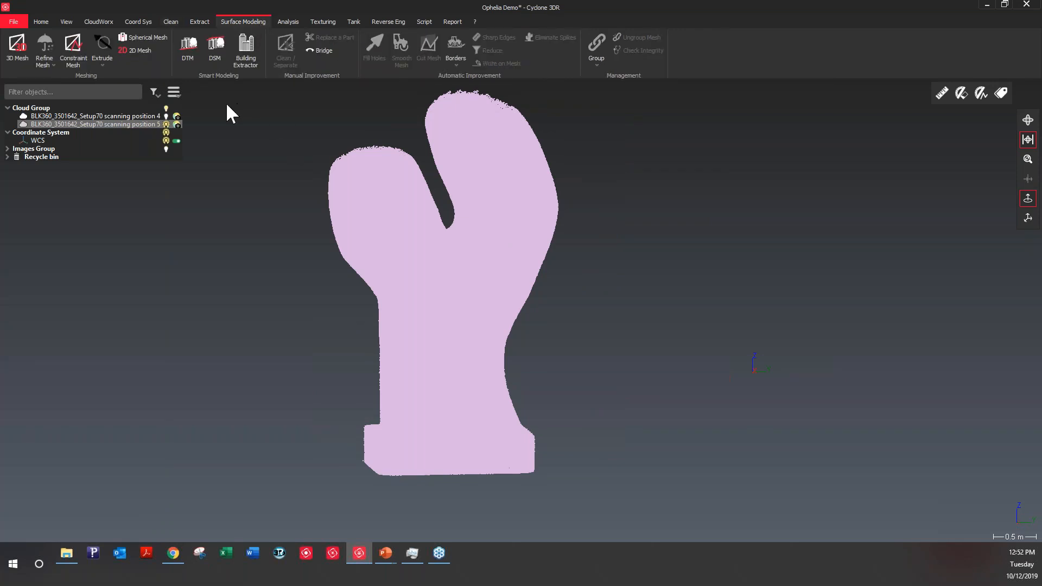
left_click(14, 63)
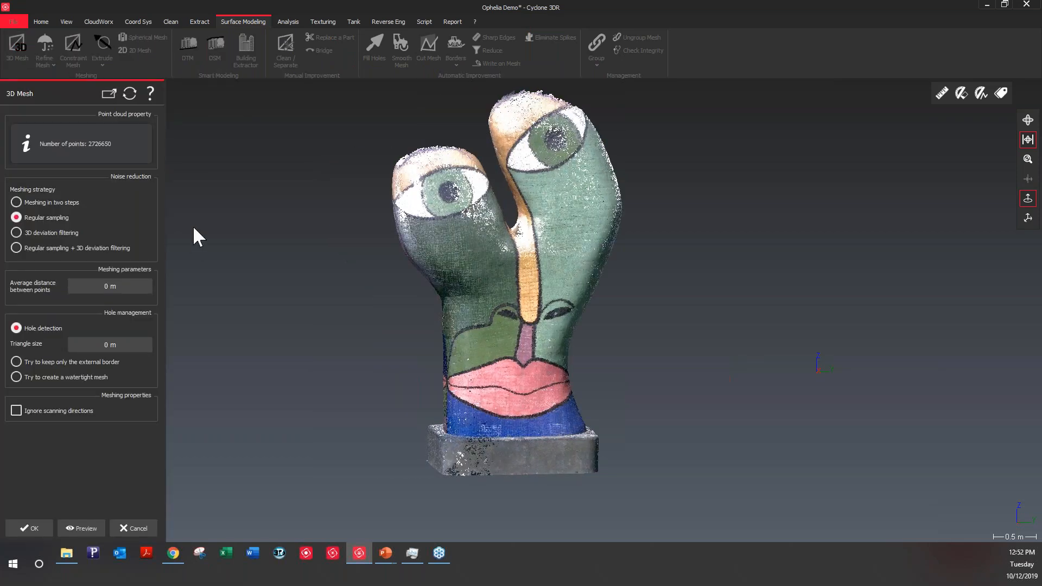
left_click(63, 204)
left_click(104, 286)
left_click_drag(104, 286, 118, 286)
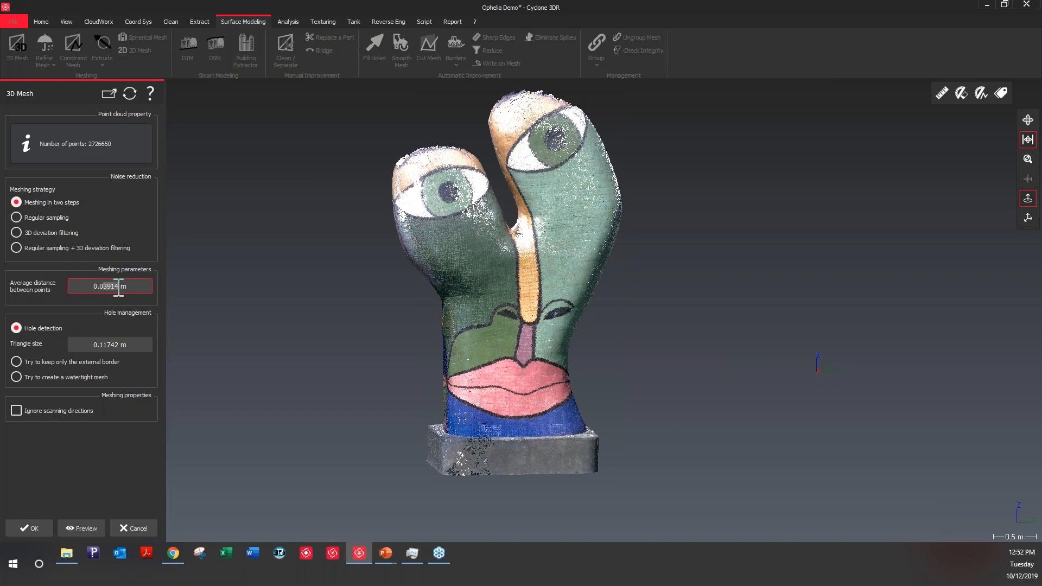
type("5")
left_click(96, 529)
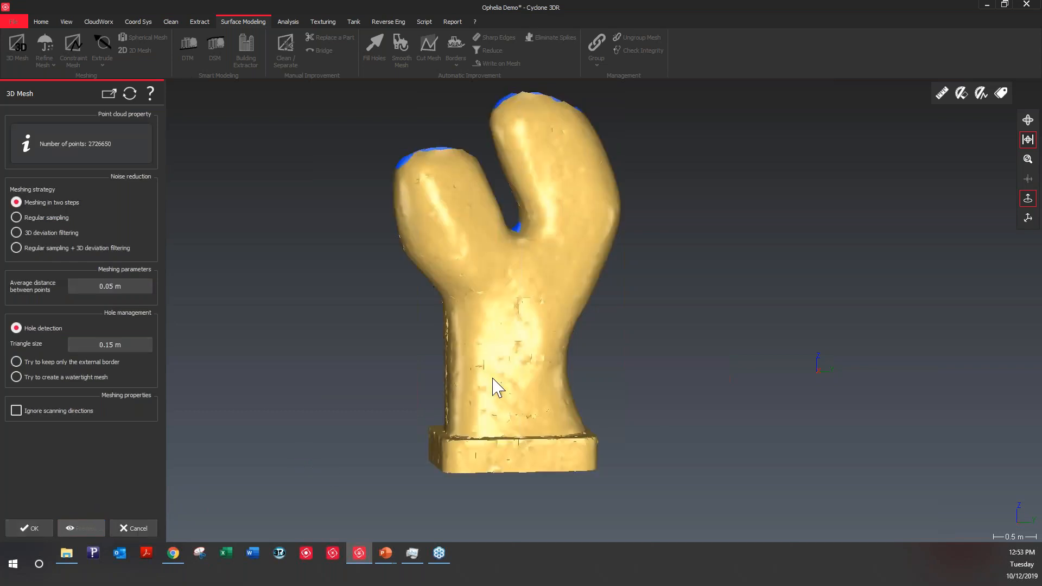
Display the previewed sculpture mesh in the Flat + Wire representation.
left_click_drag(503, 359, 548, 386)
scroll(549, 396, "up", 5)
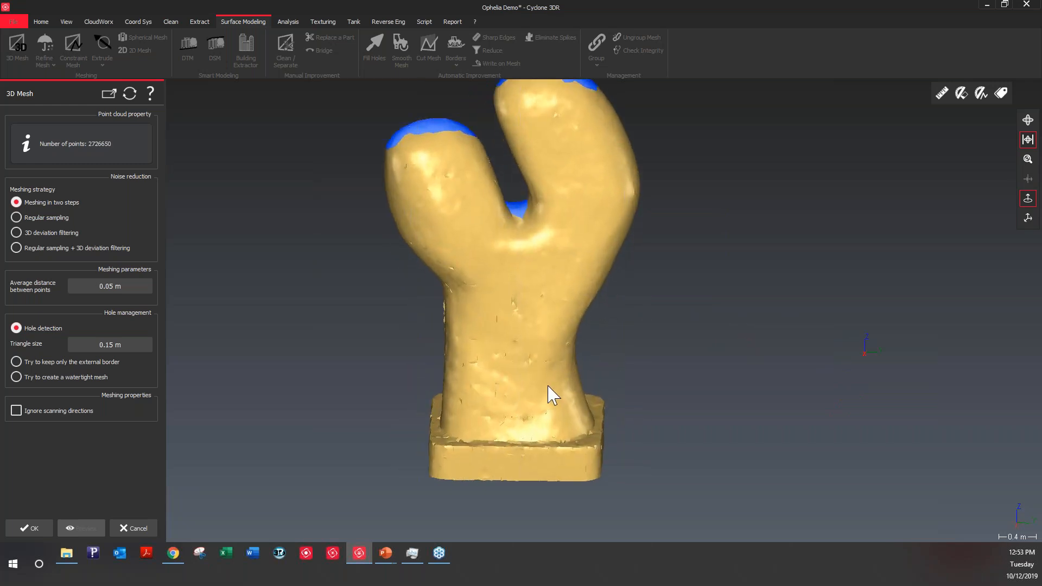
right_click(386, 288)
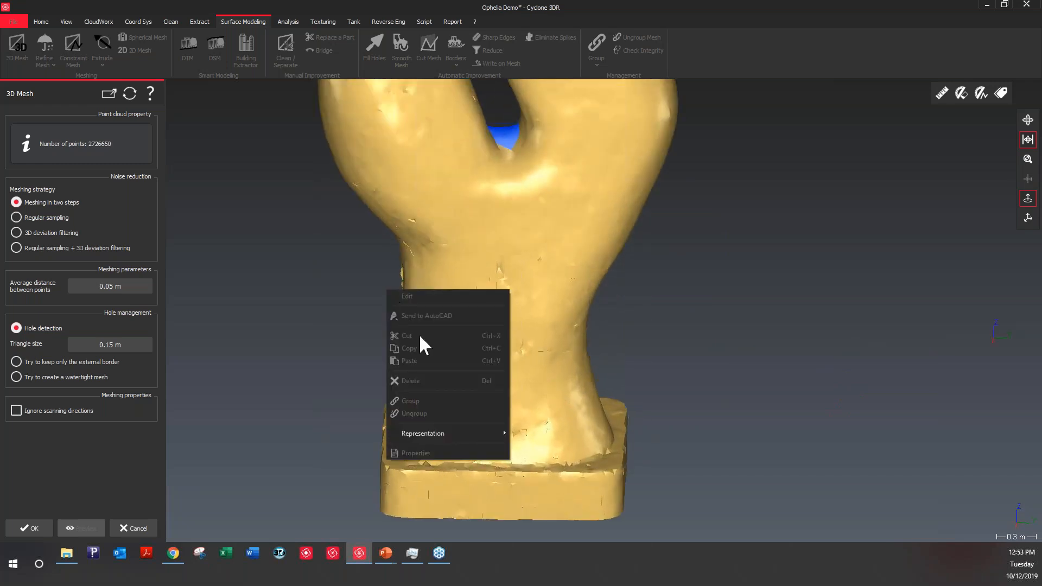
mouse_move(487, 431)
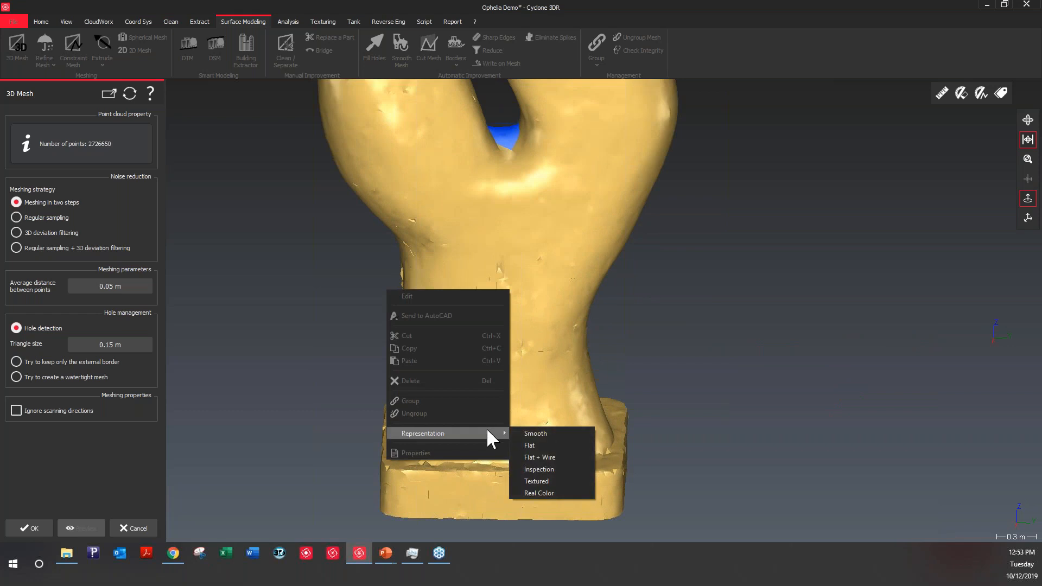
left_click(568, 457)
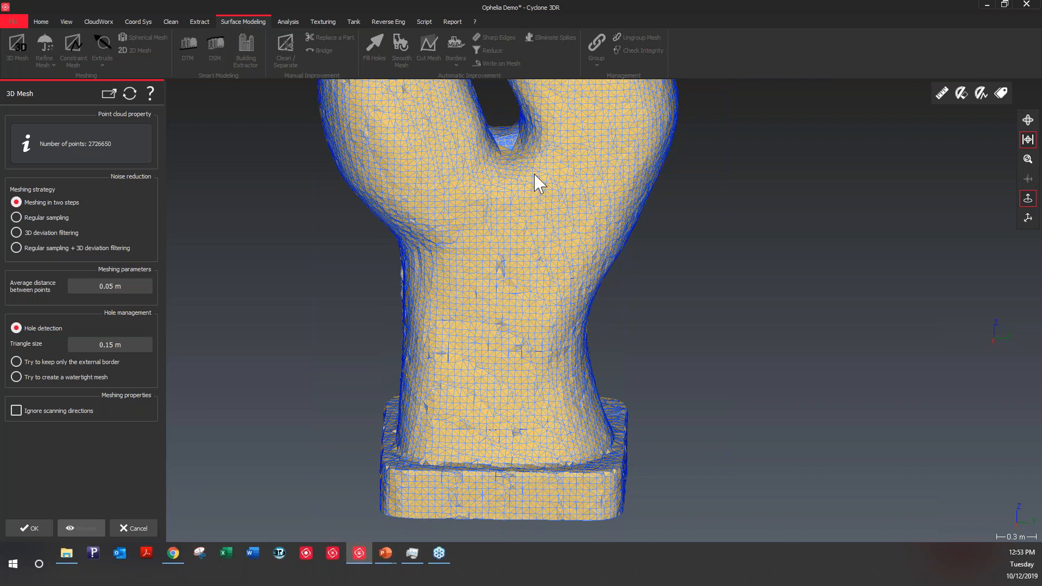
Check the triangles on the sculpture's trunk and base, and accept the first-step mesh.
scroll(539, 183, "up", 5)
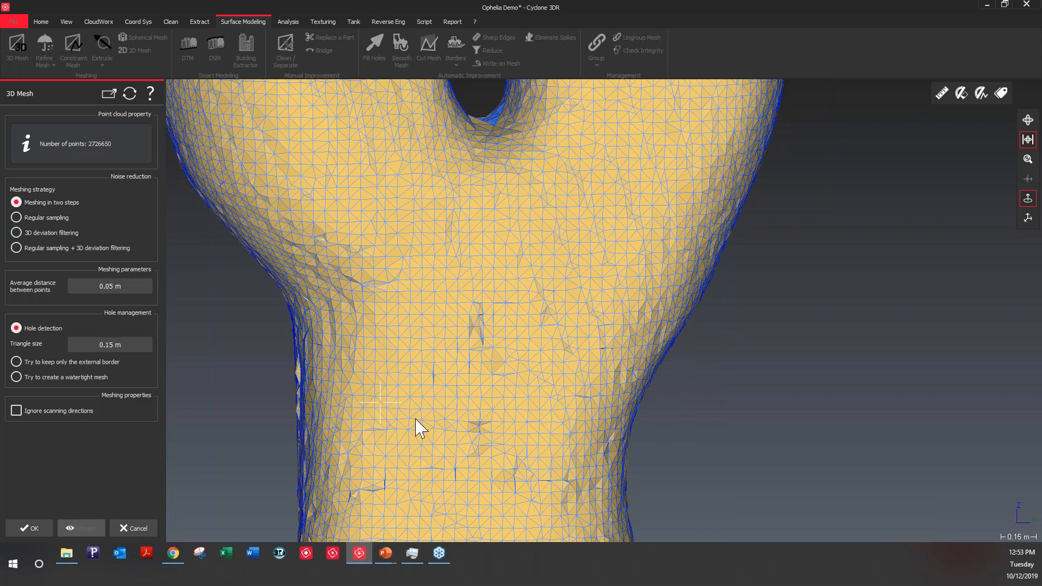
left_click_drag(420, 429, 460, 473)
scroll(467, 179, "down", 3)
scroll(459, 482, "up", 3)
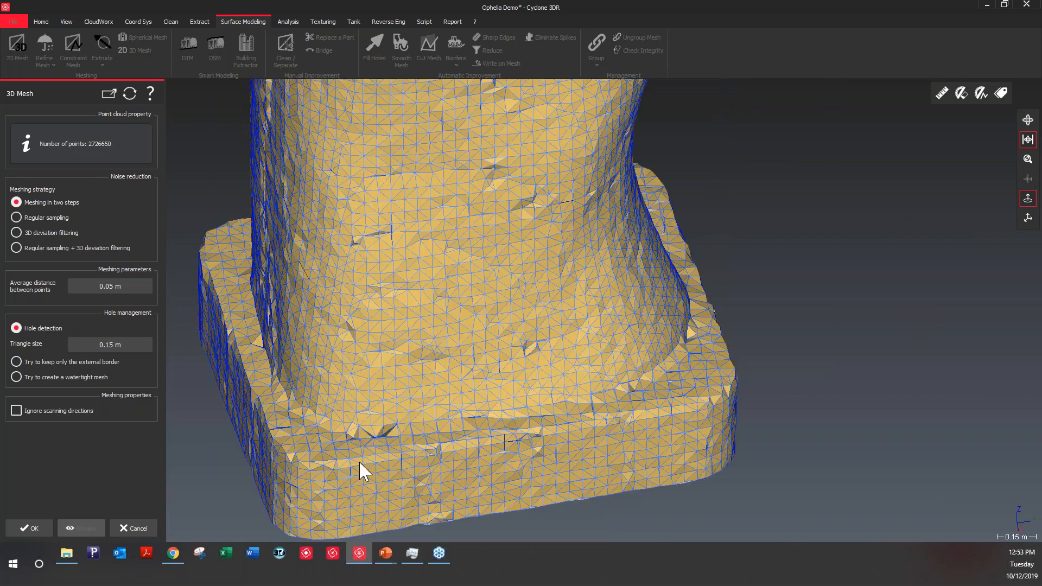
scroll(363, 472, "up", 1)
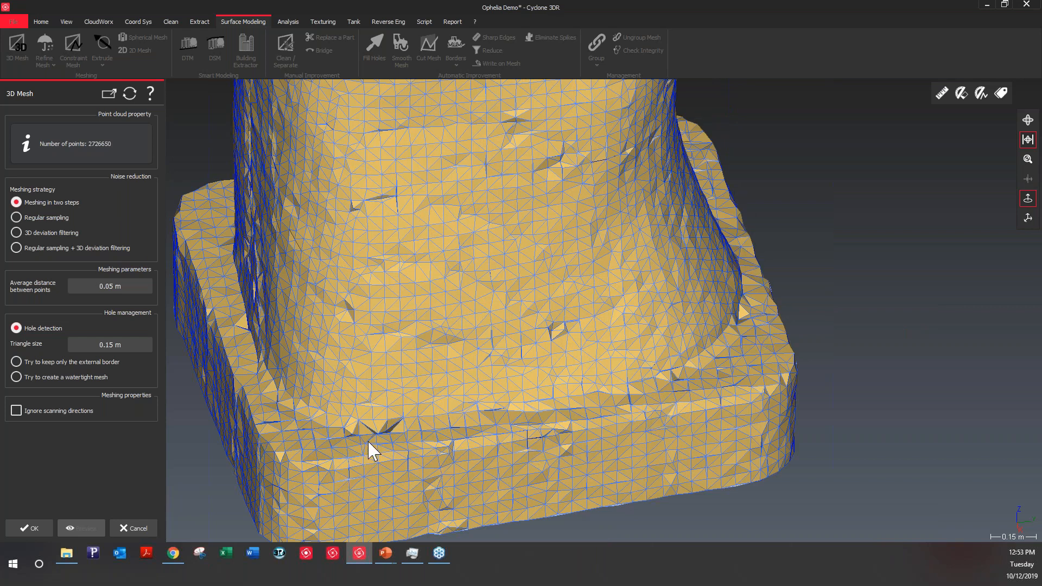
left_click_drag(371, 450, 367, 427)
scroll(481, 313, "down", 3)
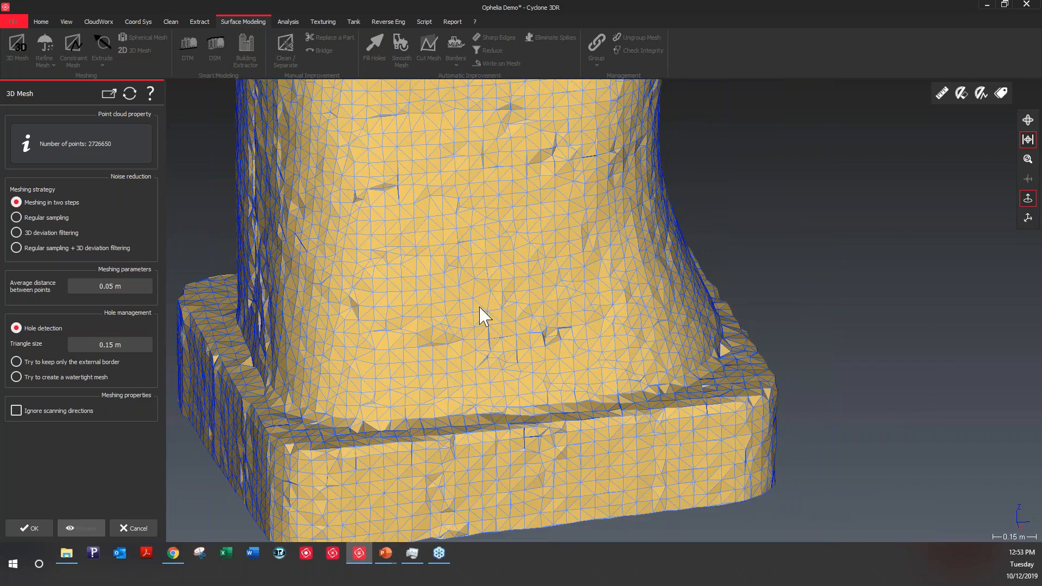
left_click(34, 527)
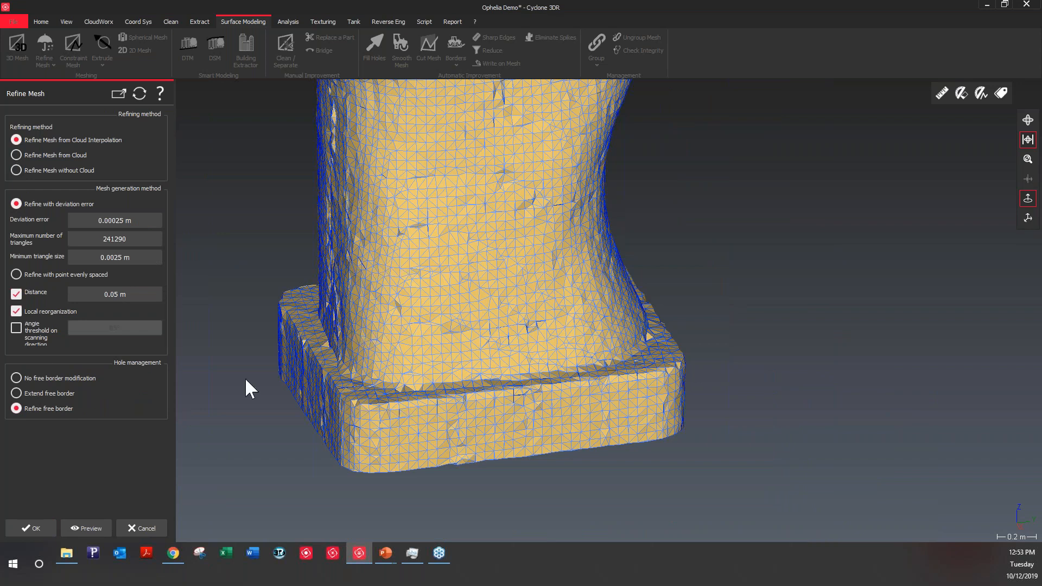
Preview a mesh refinement from cloud interpolation with a deviation error of 0.002 m and a minimum triangle size of 0.001 m.
left_click(124, 220)
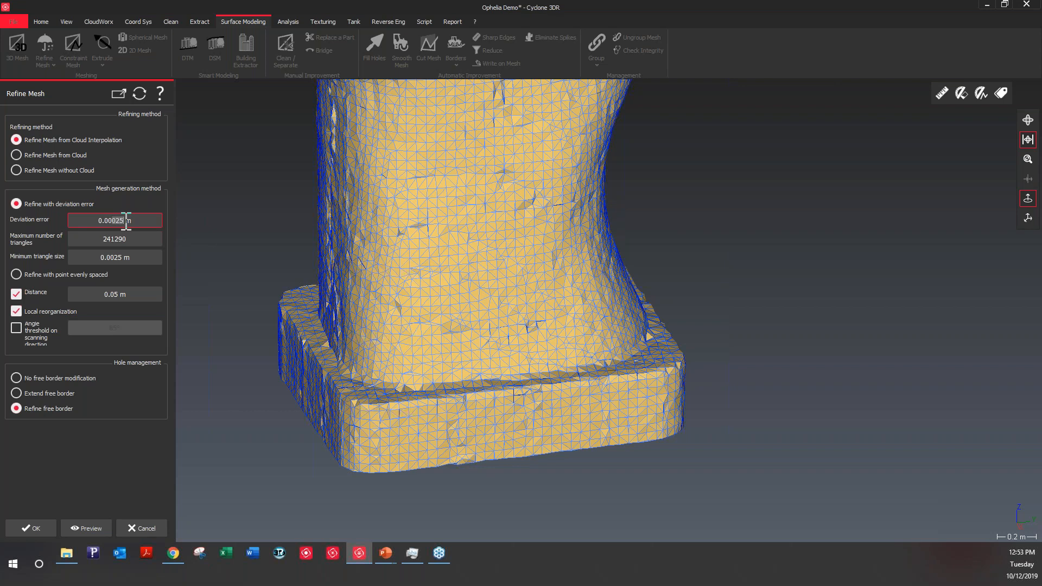
type("2")
left_click(115, 257)
left_click(122, 257)
key("BackSpace")
key("BackSpace")
type("1")
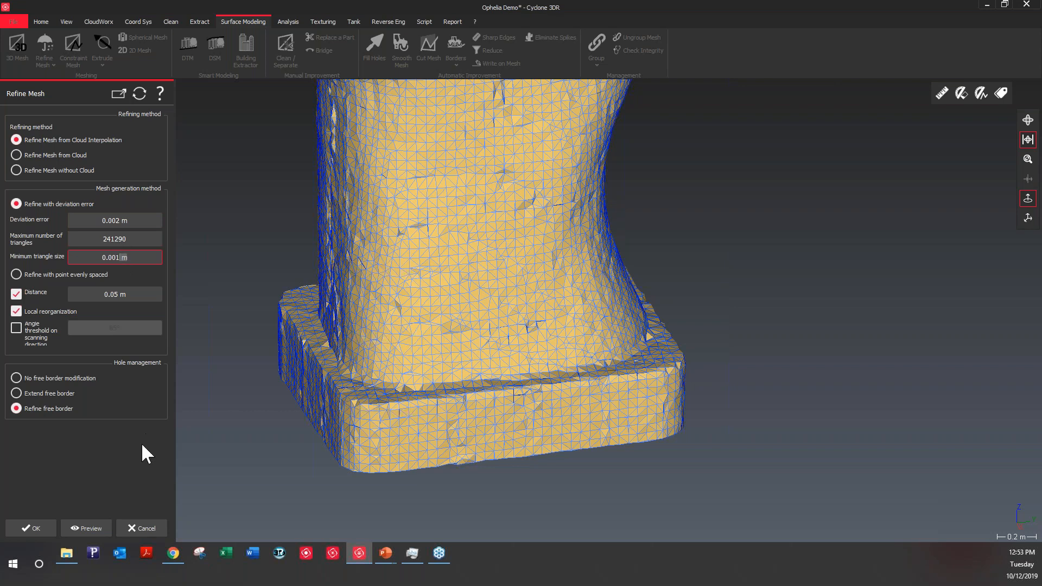
left_click(83, 529)
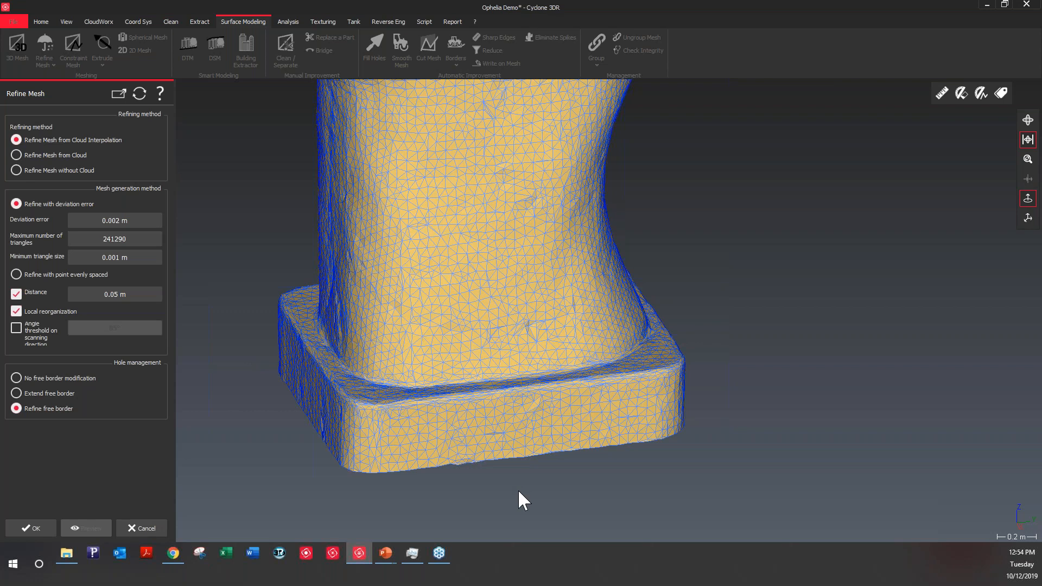
Check the refined triangles along the sculpture's base edges and accept the refinement.
scroll(523, 495, "down", 3)
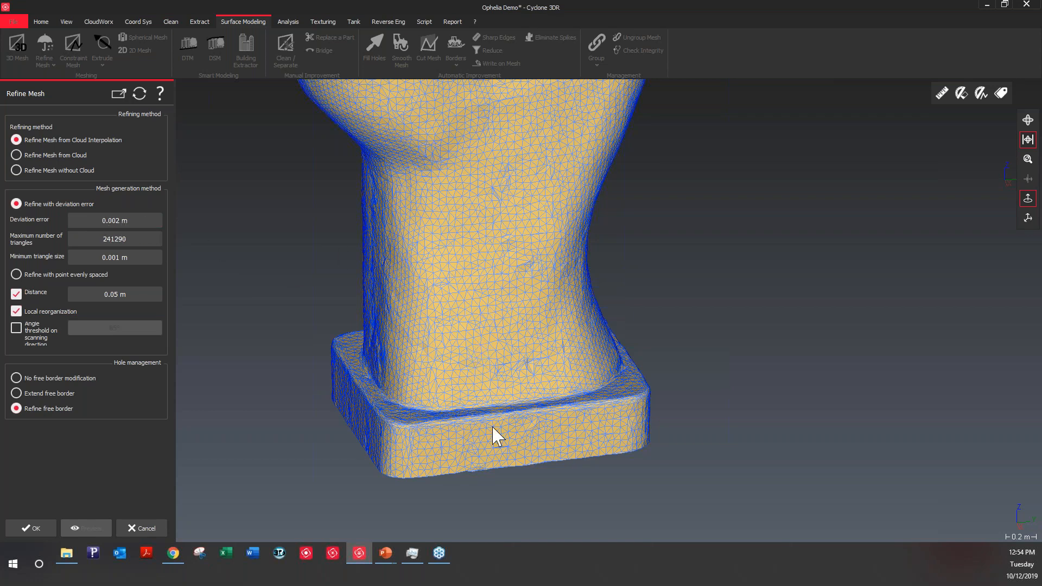
scroll(516, 425, "up", 5)
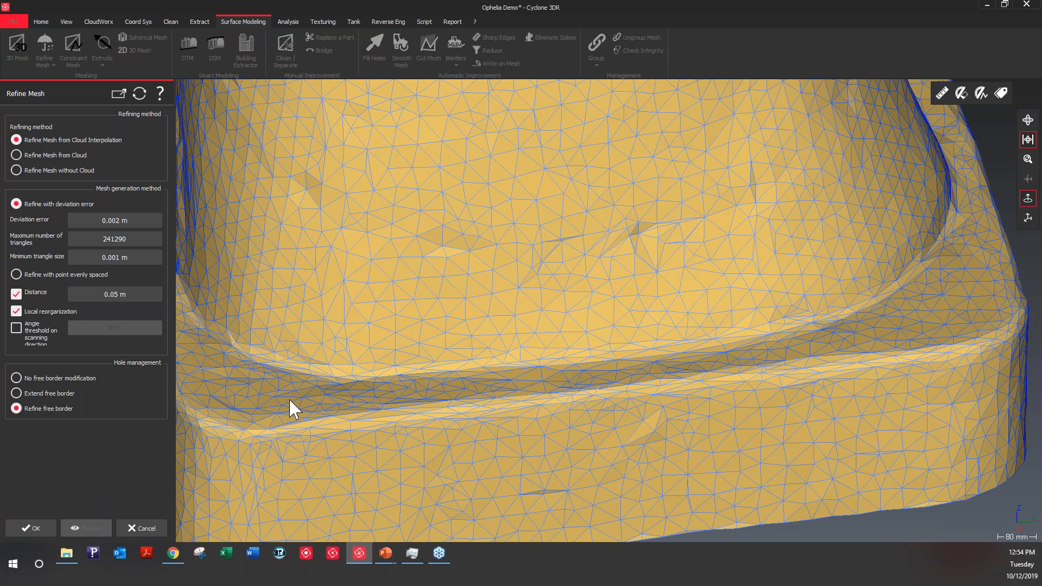
scroll(836, 405, "down", 8)
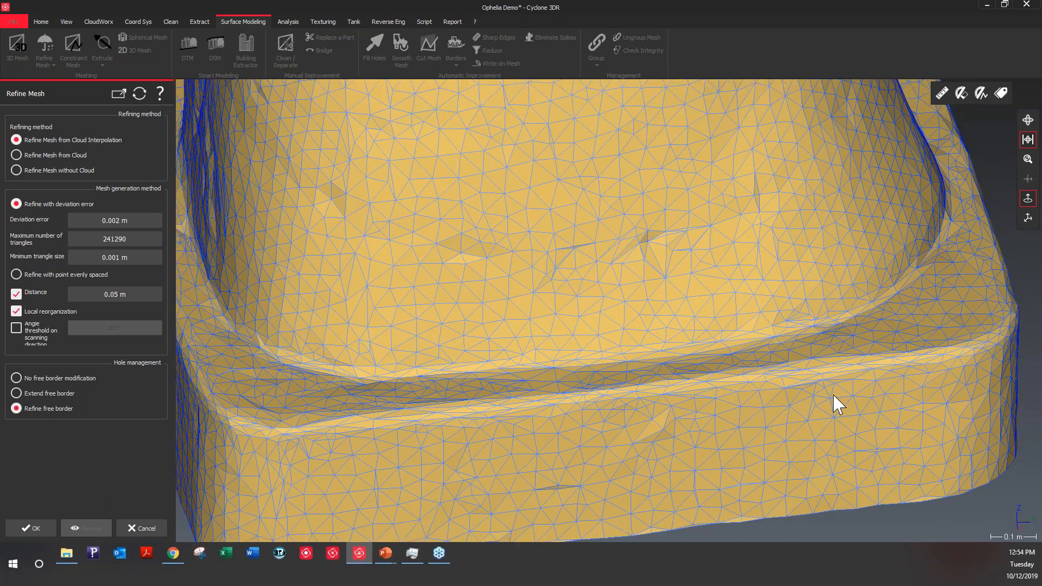
scroll(774, 369, "down", 6)
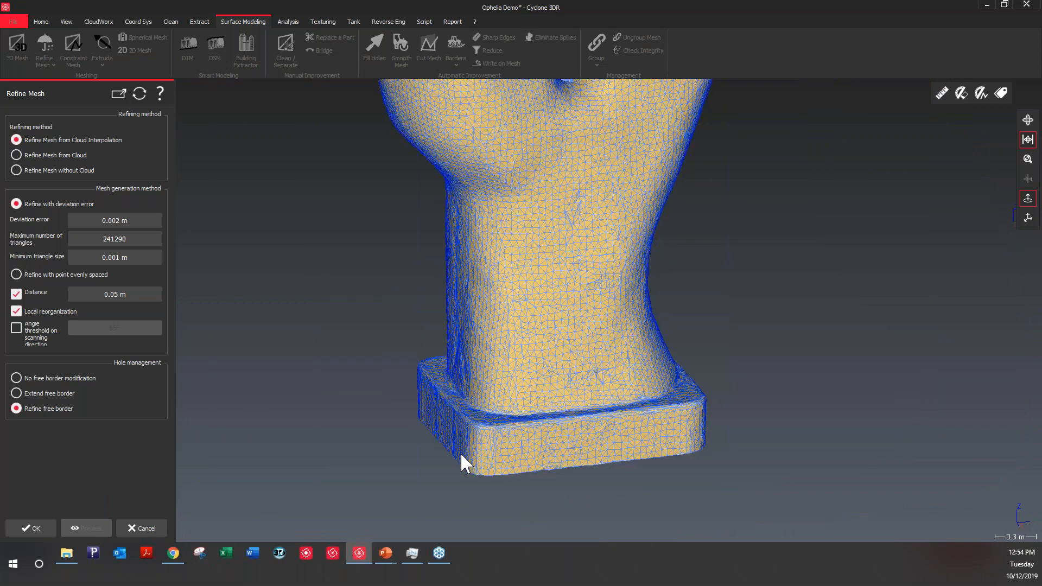
right_click_drag(460, 452, 232, 447)
left_click(44, 522)
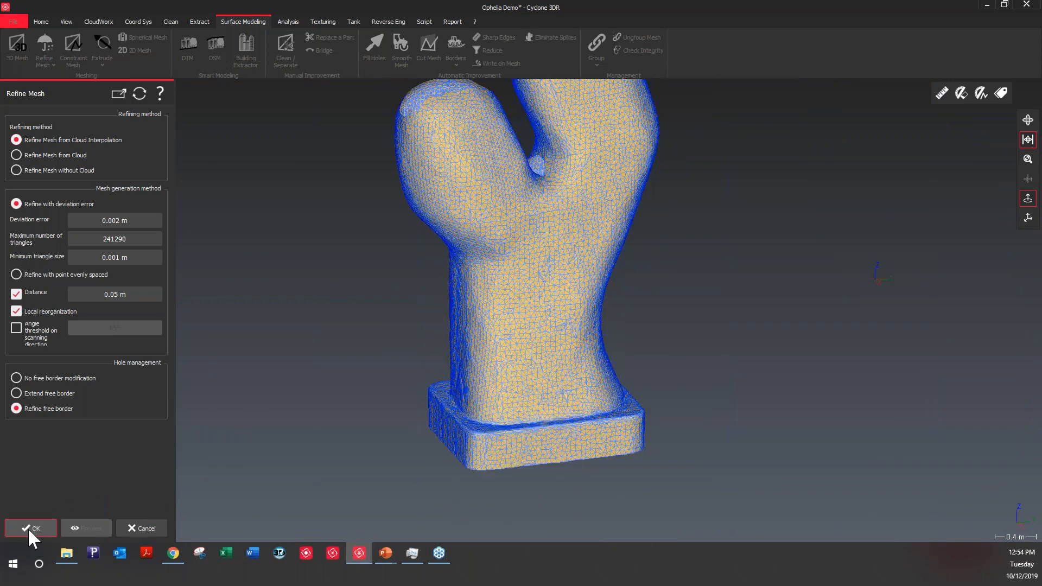
left_click(28, 528)
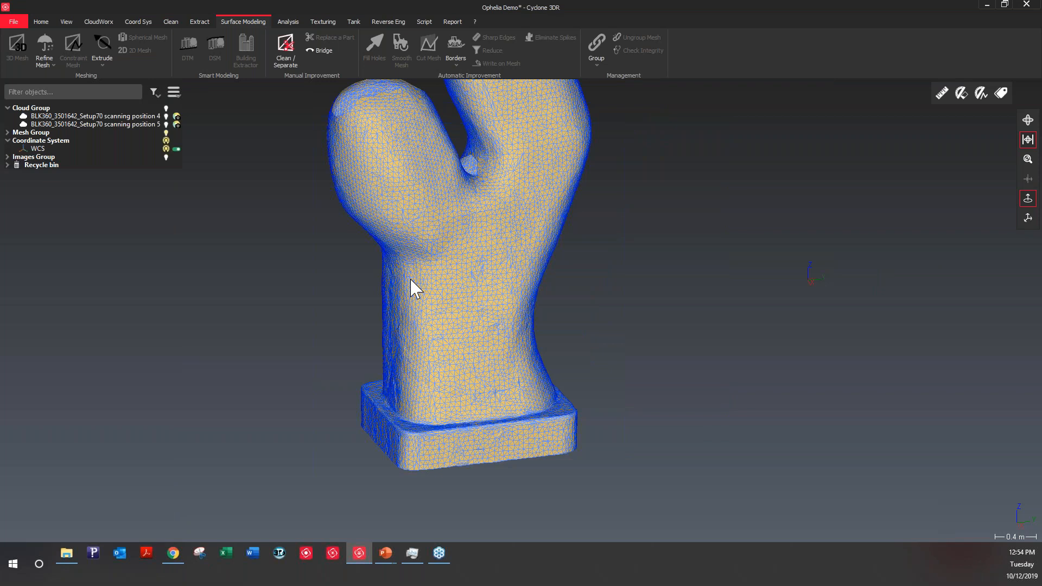
Switch the refined mesh to the Smooth representation and inspect the open holes at the sculpture's two tips and the fork.
right_click(410, 280)
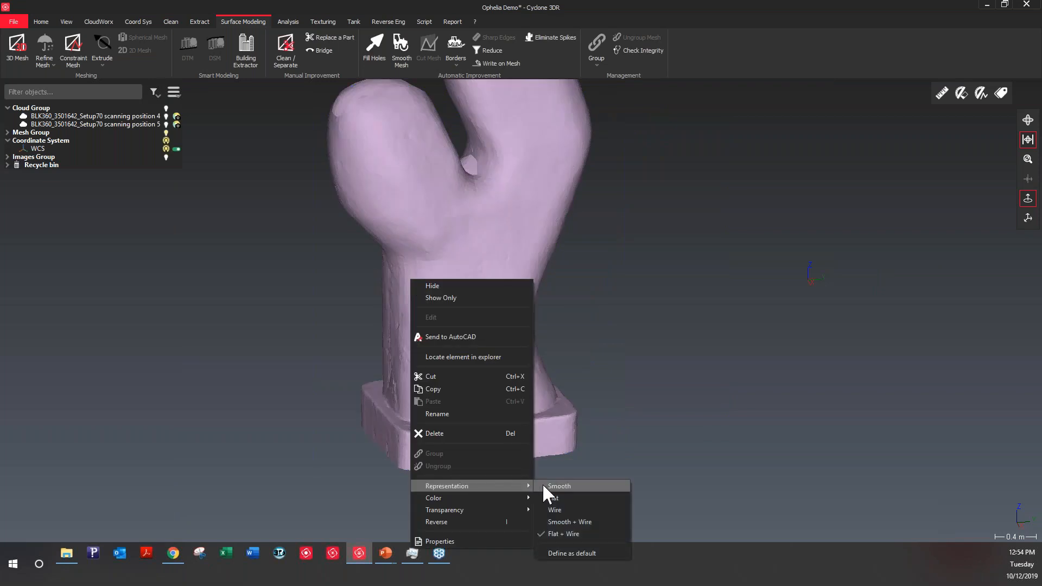
left_click(543, 484)
left_click_drag(465, 416, 434, 403)
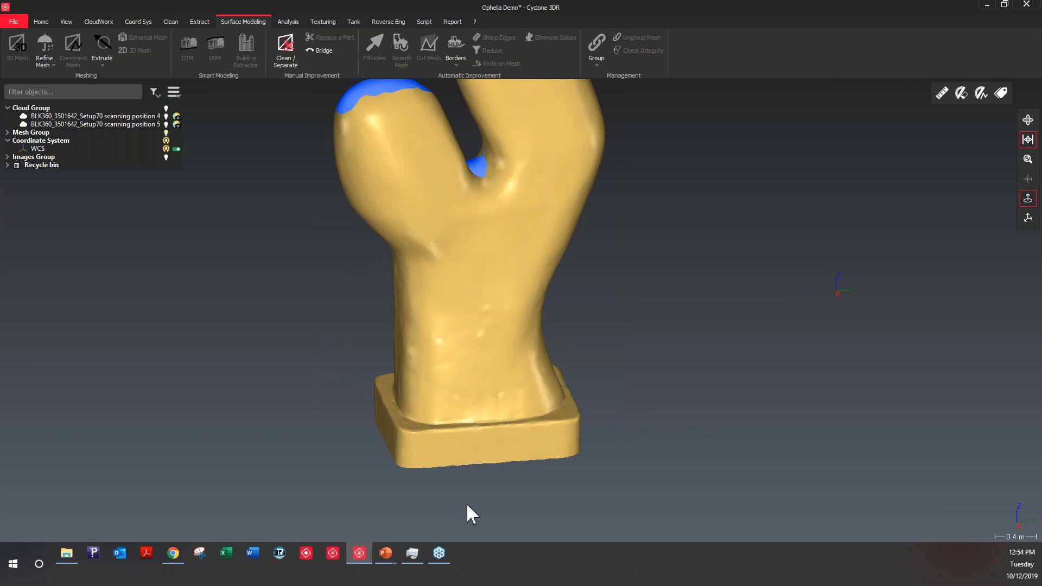
scroll(467, 506, "down", 5)
left_click_drag(476, 122, 498, 172)
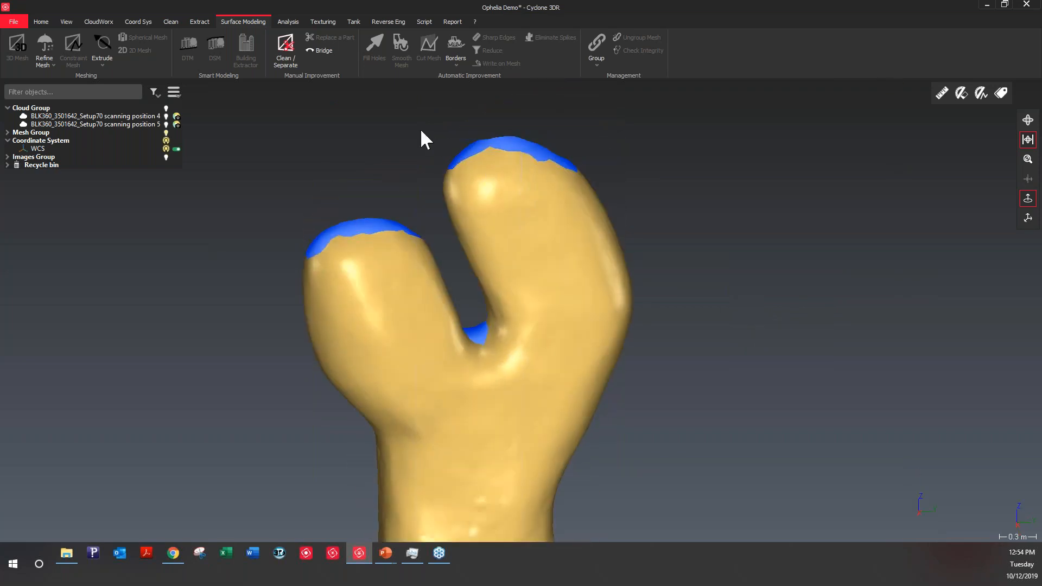
scroll(421, 132, "down", 4)
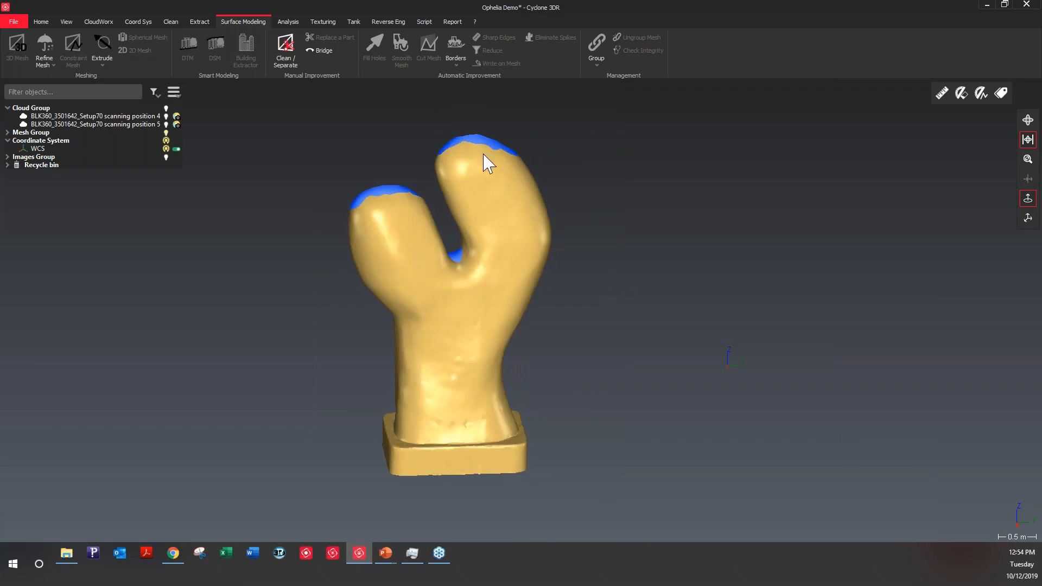
Preview Fill Holes with curvature filling on the borders at the sculpture's two tips and in the fork between them.
left_click(505, 174)
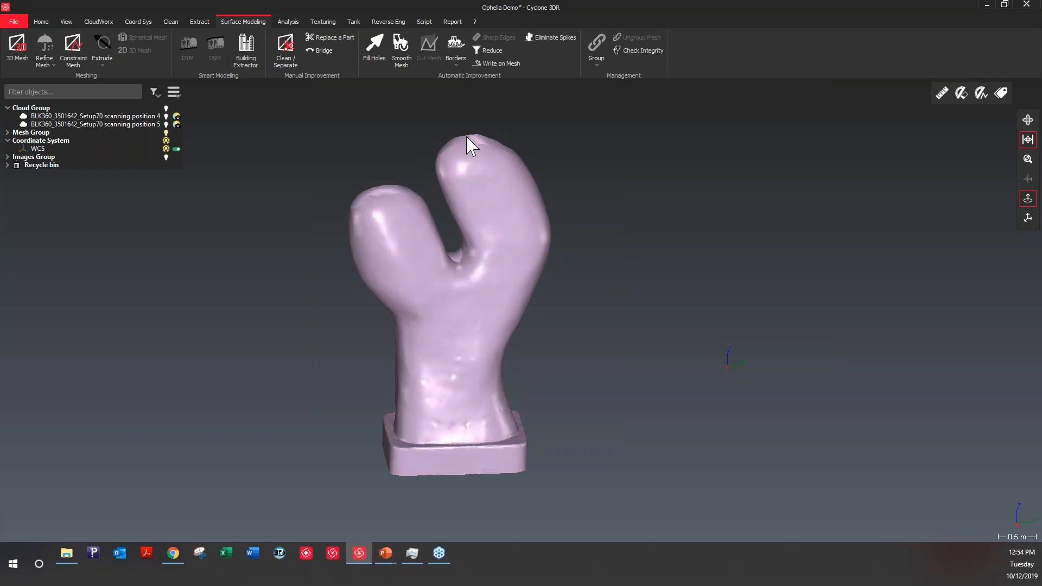
left_click(377, 47)
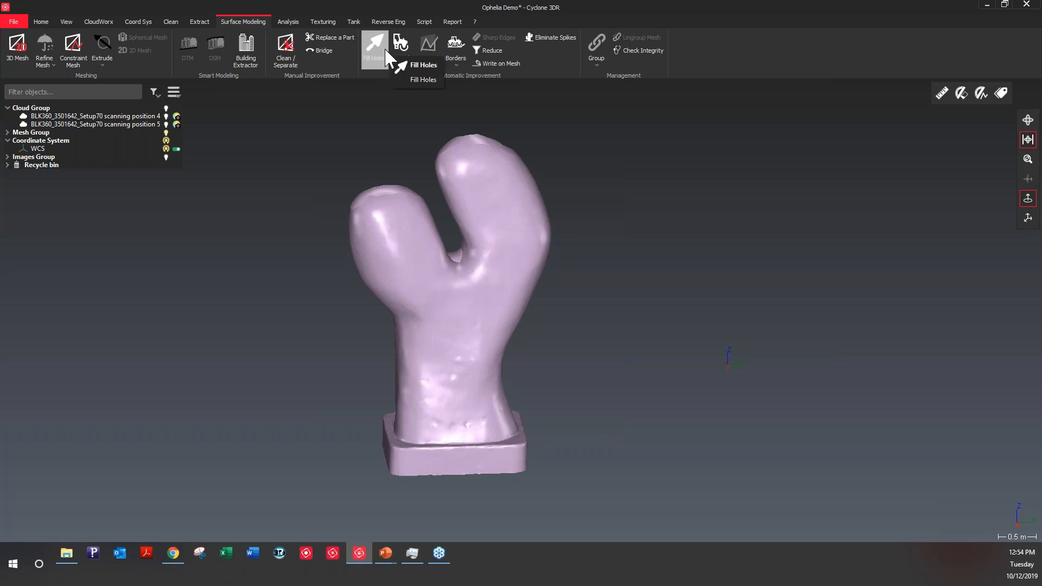
left_click(450, 193)
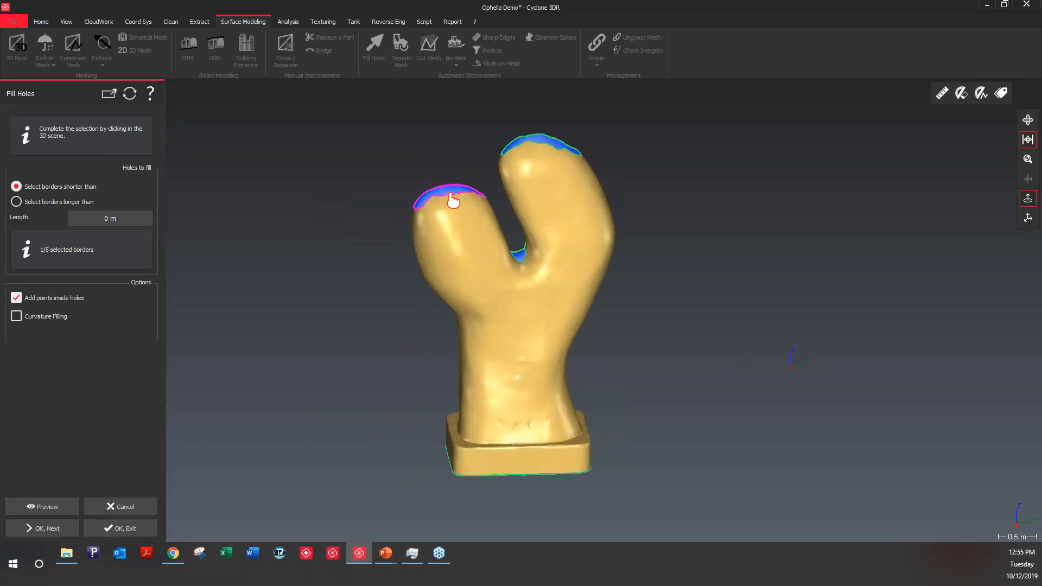
left_click(525, 265)
left_click(541, 155)
left_click(34, 322)
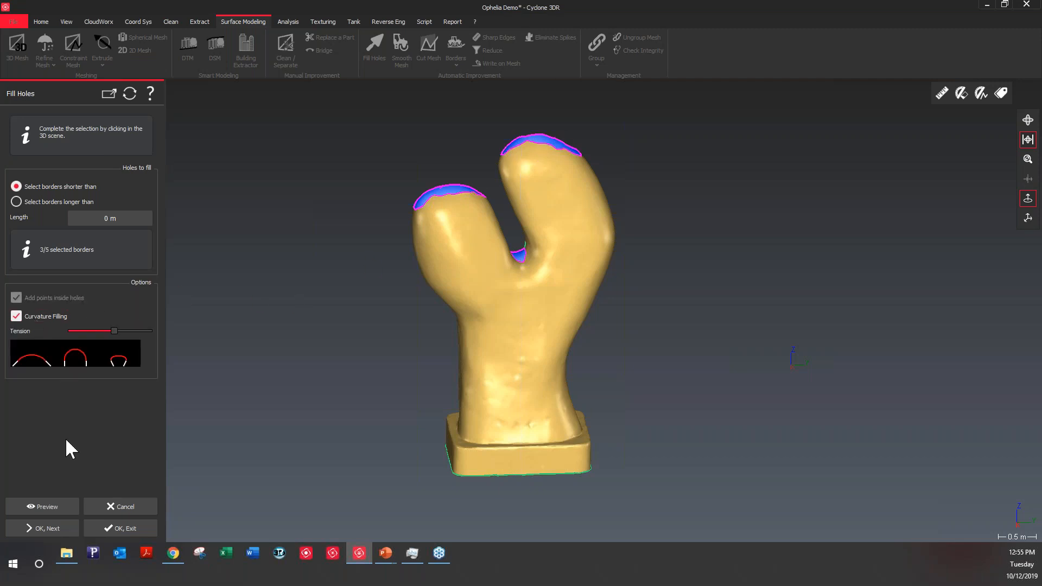
left_click(53, 506)
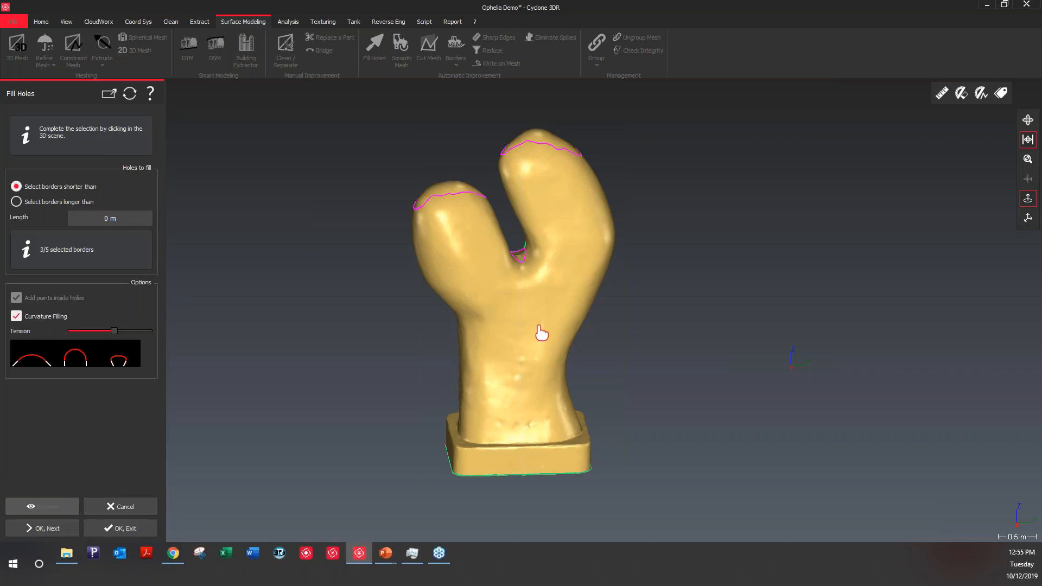
Inspect the previewed curvature fills at the sculpture's two tips and fork, accept them and continue filling holes.
mouse_move(568, 233)
middle_mouse_down()
mouse_move(539, 217)
mouse_move(521, 221)
mouse_move(609, 223)
mouse_move(569, 238)
middle_mouse_up()
scroll(544, 116, "up", 5)
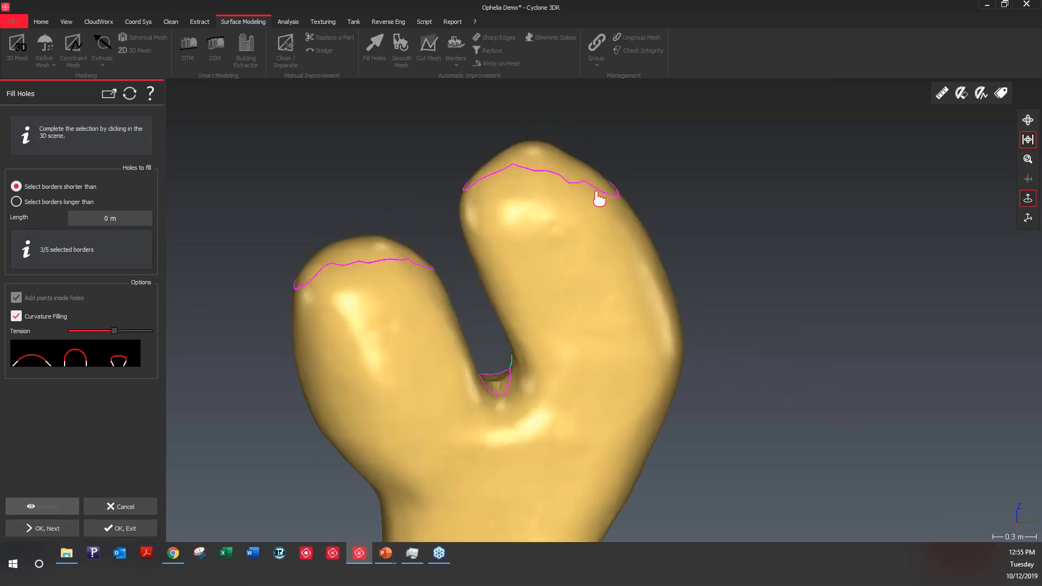
middle_click_drag(564, 244, 646, 251)
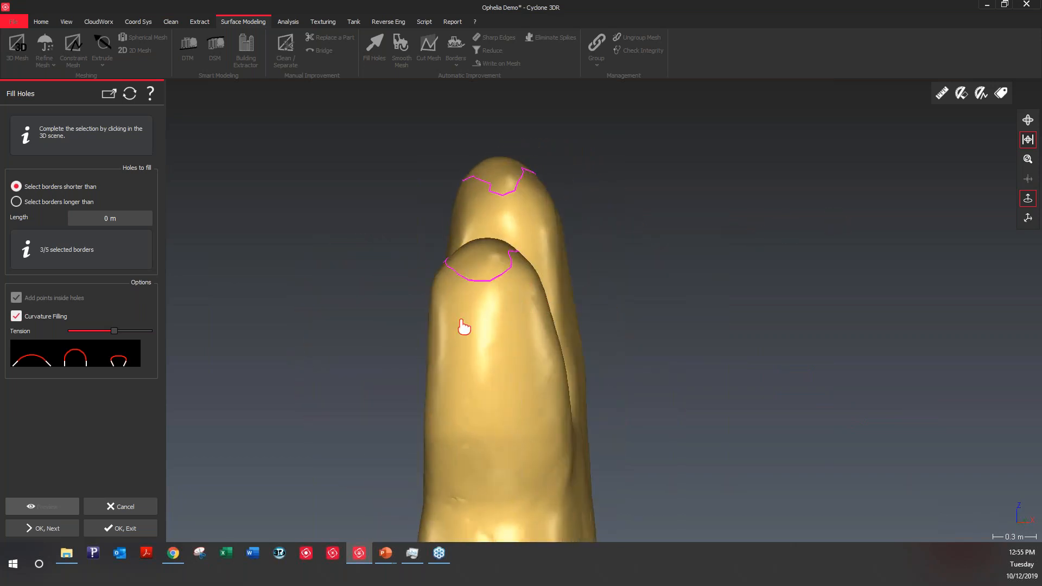
middle_click_drag(516, 334, 627, 367)
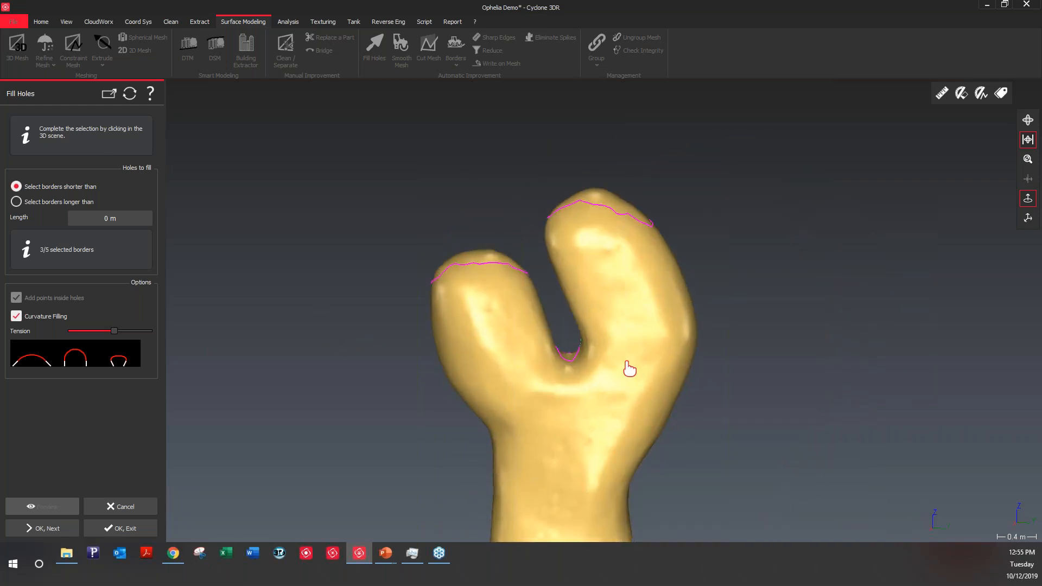
scroll(602, 366, "up", 3)
scroll(594, 387, "down", 2)
scroll(575, 374, "up", 2)
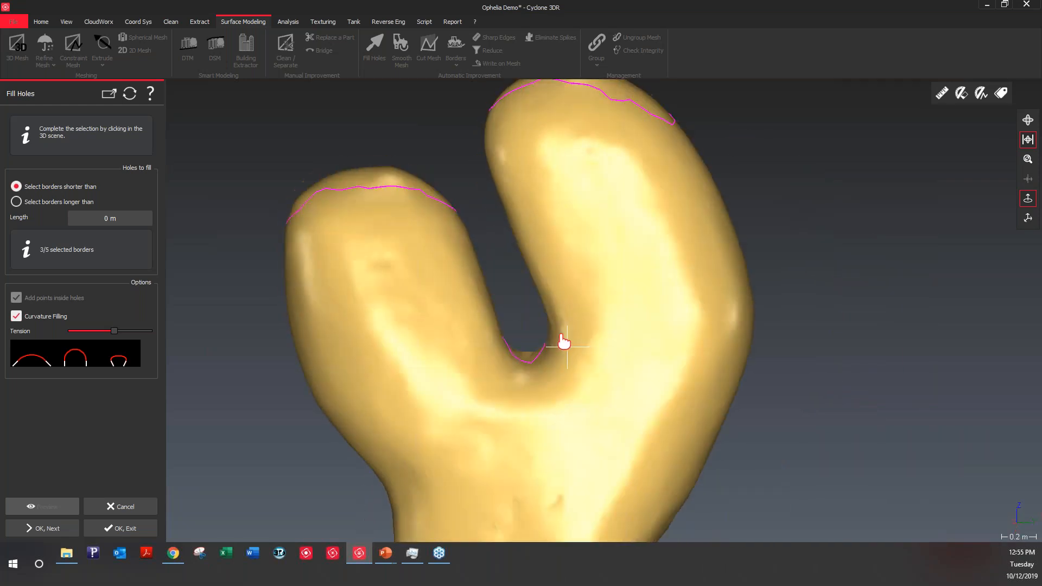
scroll(474, 252, "down", 2)
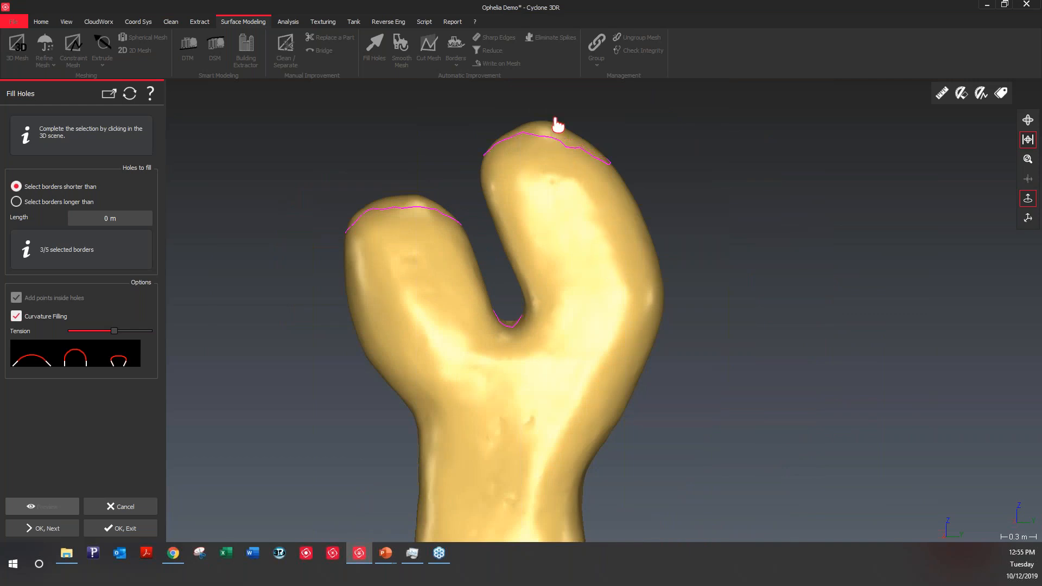
scroll(488, 165, "down", 3)
left_click_drag(509, 295, 553, 327)
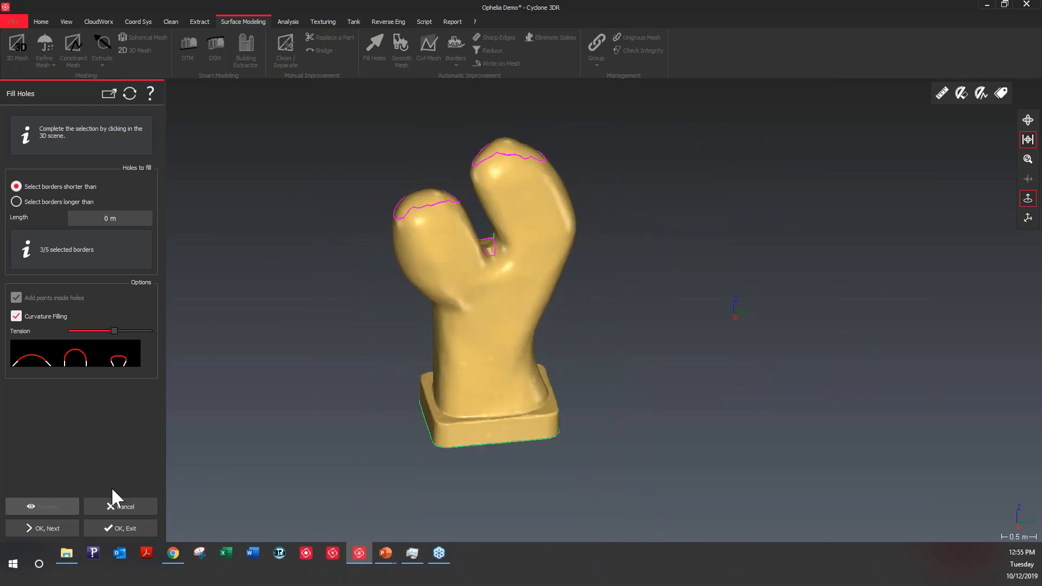
left_click(62, 527)
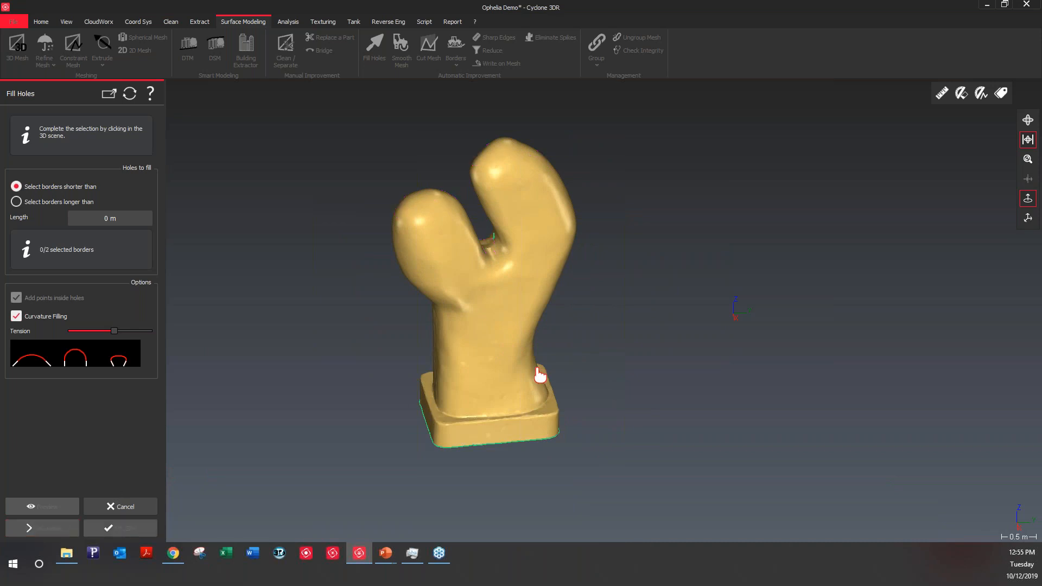
Fill the open underside of the sculpture's base with curvature filling off and points added inside the hole, and finish hole filling.
left_click_drag(506, 395, 509, 355)
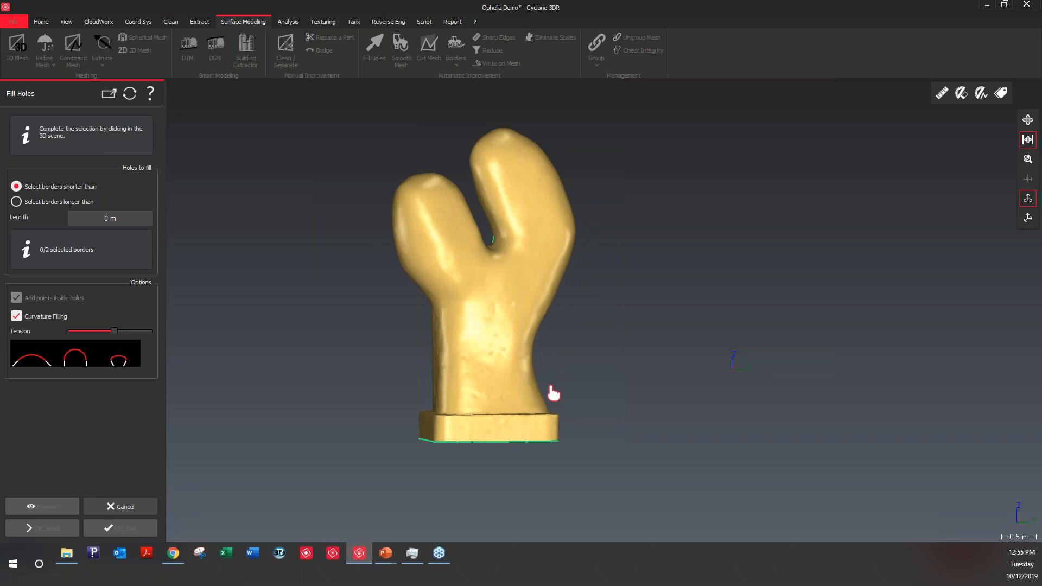
scroll(521, 401, "up", 3)
left_click_drag(517, 396, 510, 445)
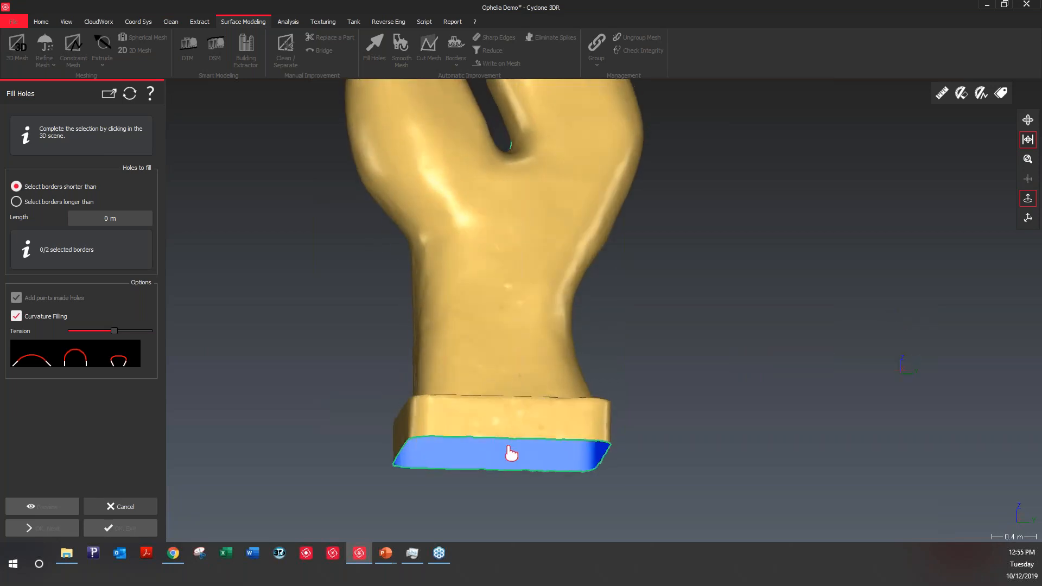
left_click(510, 448)
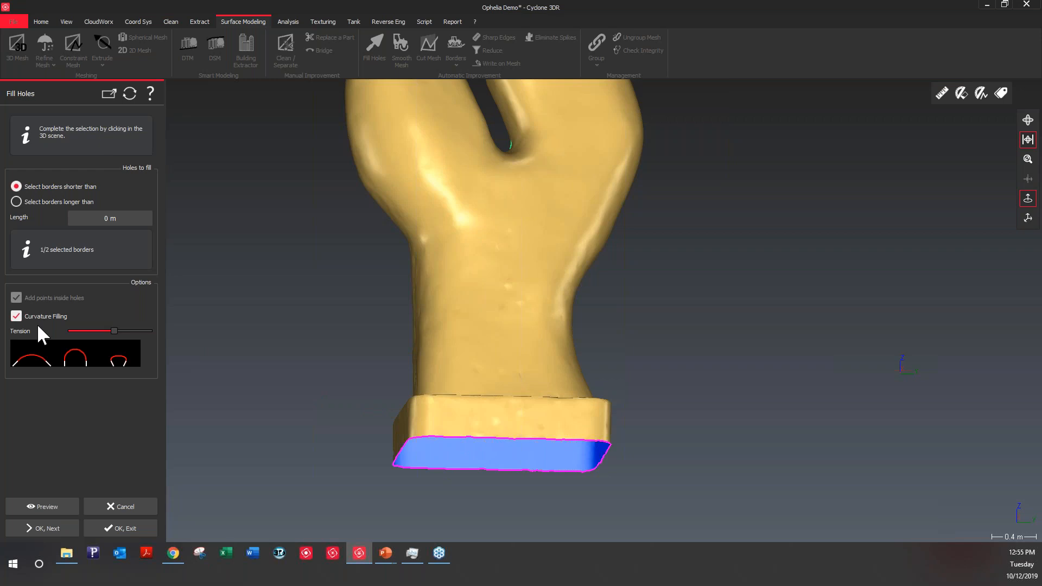
left_click(16, 316)
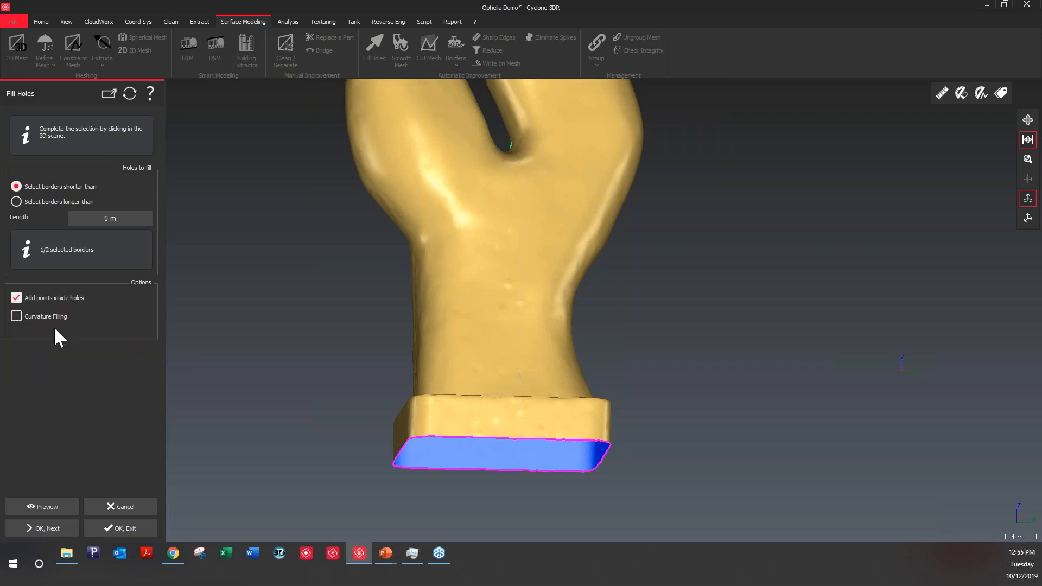
left_click(63, 507)
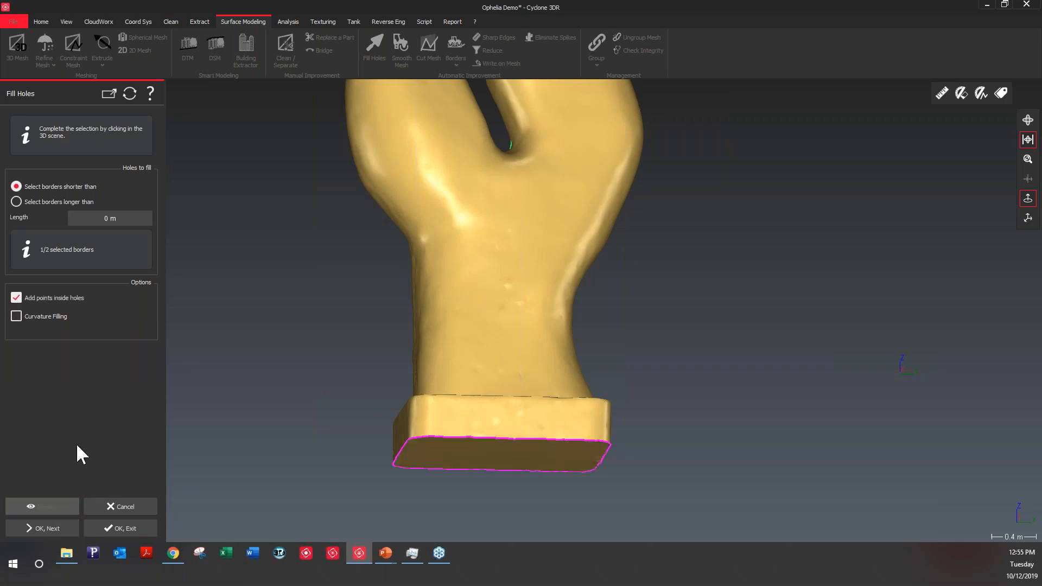
left_click_drag(441, 384, 461, 404)
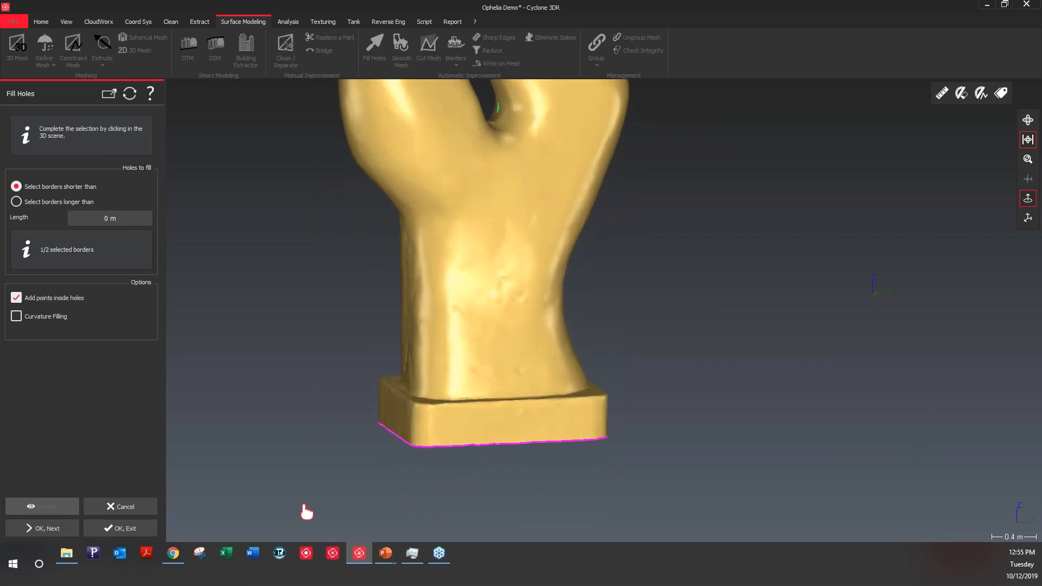
left_click(137, 531)
left_click_drag(501, 454, 488, 276)
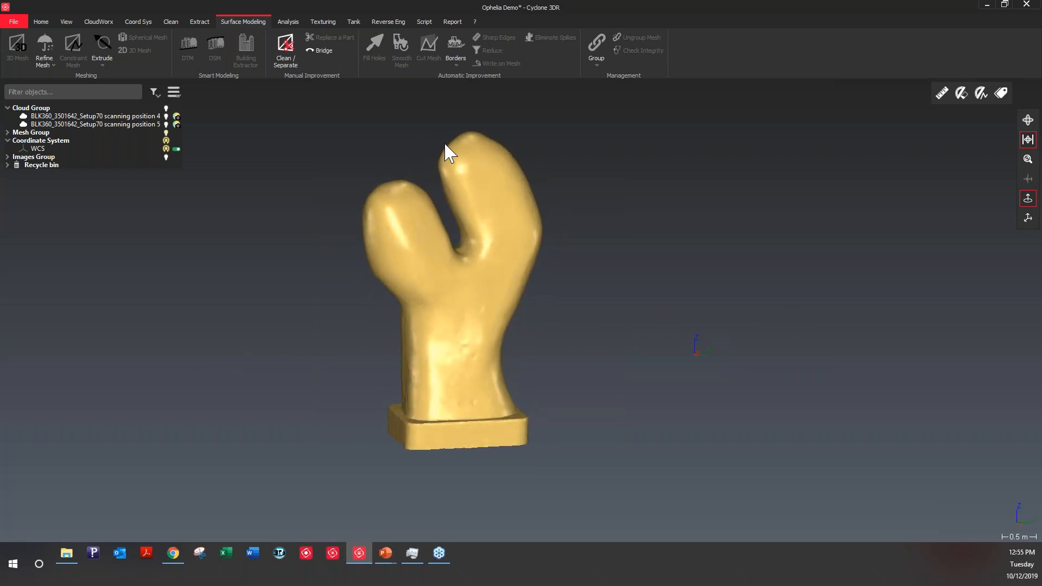
scroll(444, 149, "up", 3)
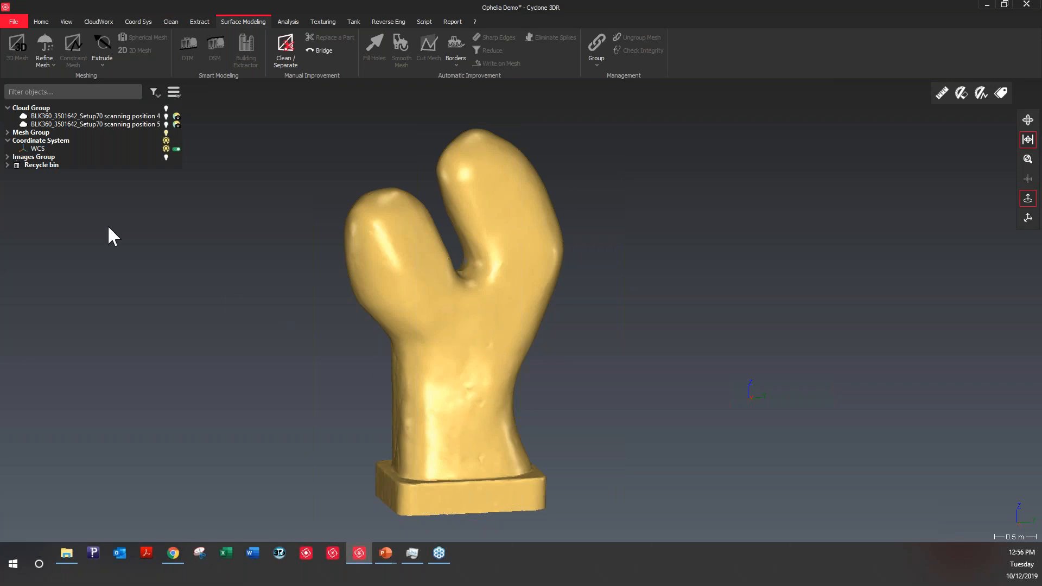
Show all spherical images of the Images Group and select them together with the sculpture mesh.
left_click(7, 157)
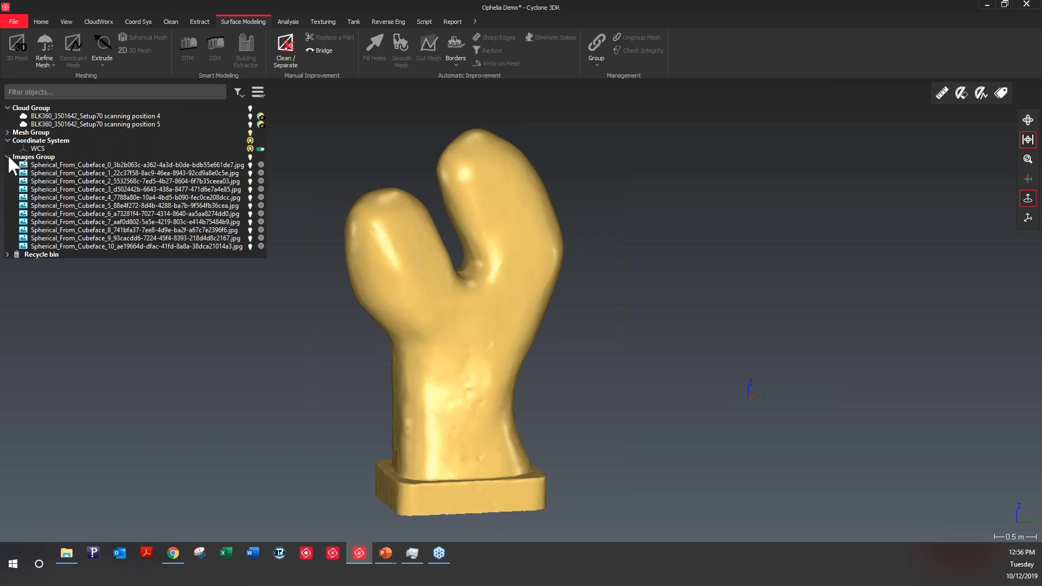
left_click(249, 157)
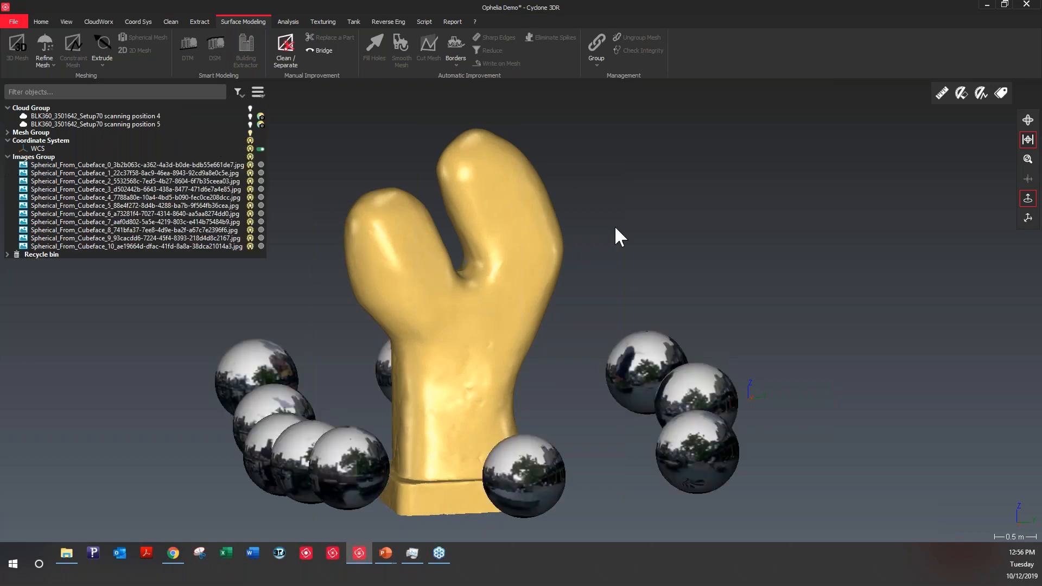
scroll(565, 263, "down", 3)
left_click_drag(732, 193, 356, 440)
middle_click_drag(530, 363, 391, 332)
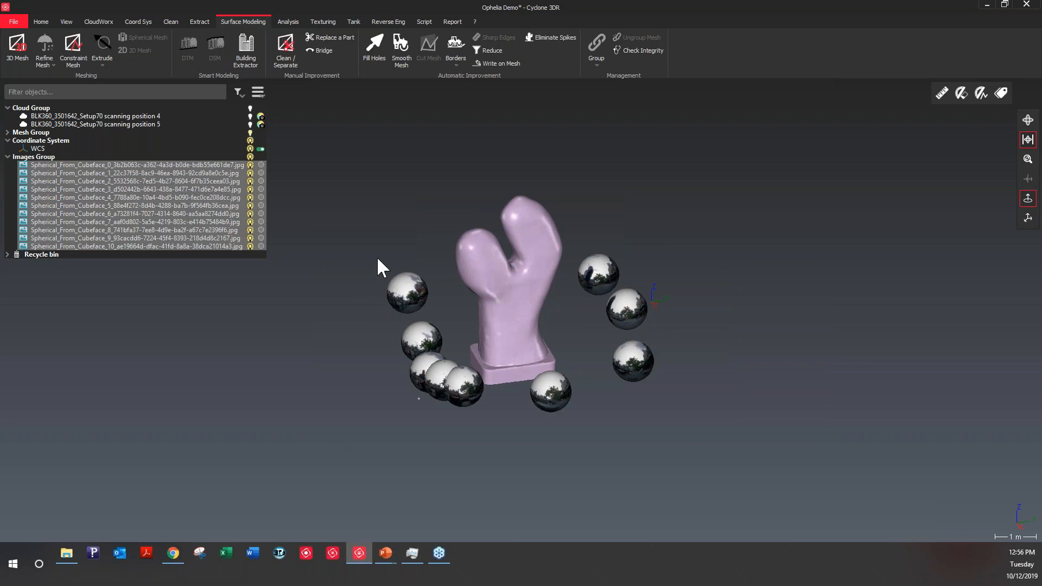
Preview Texture from Images on the mesh with At least one visible vertex and Best Projection.
left_click(326, 23)
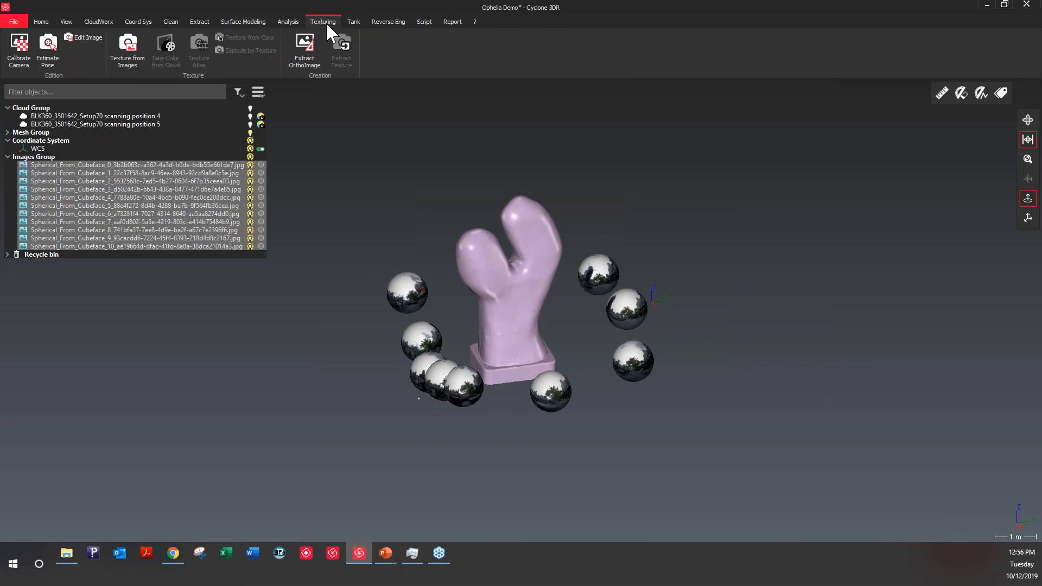
left_click(115, 63)
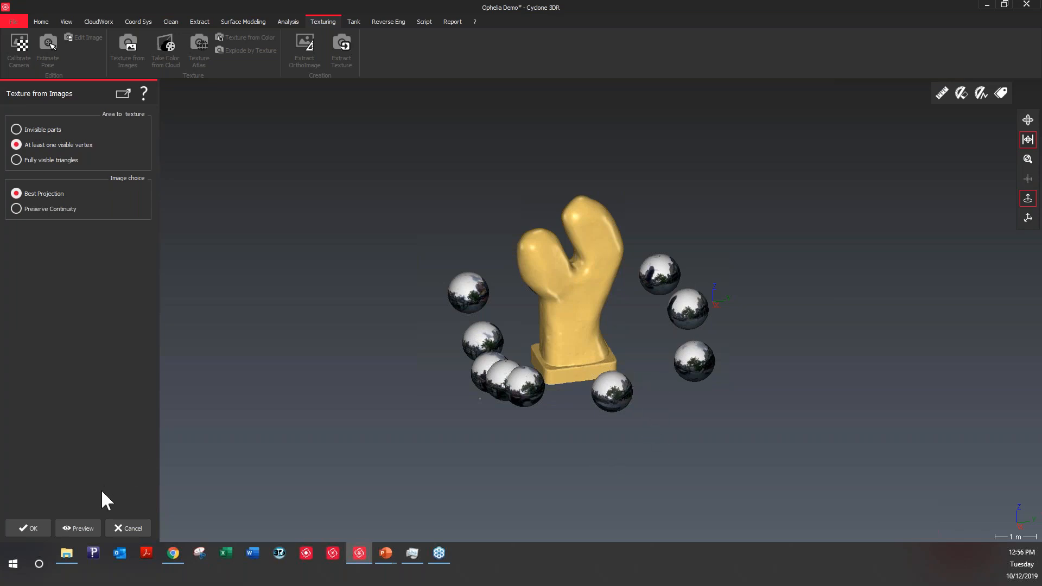
left_click(77, 528)
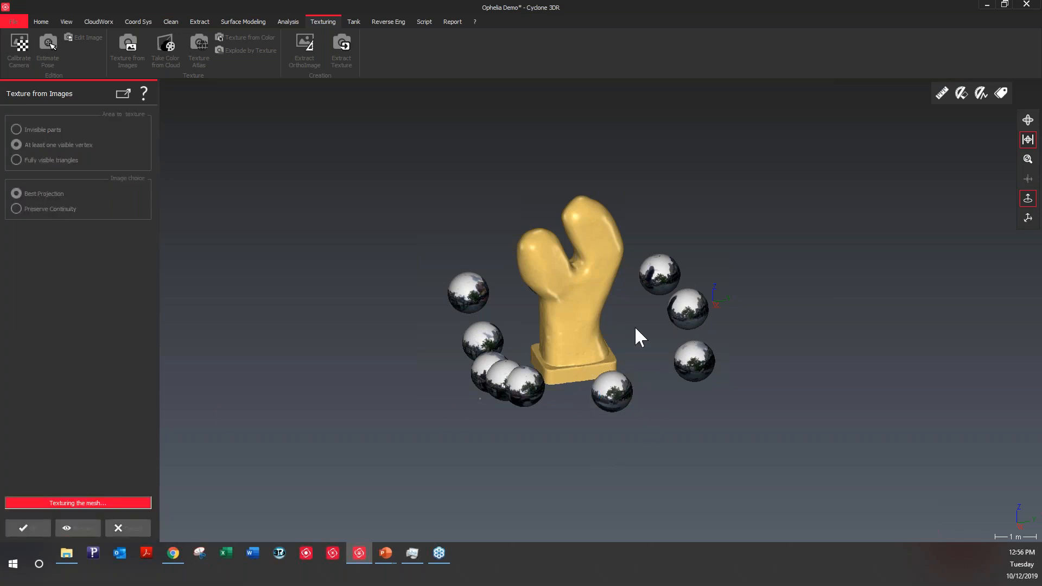
Check the projected texture on the sculpture's face, base and tips, and accept the texturing.
mouse_move(568, 334)
left_mouse_down()
mouse_move(556, 321)
mouse_move(594, 321)
left_mouse_up()
scroll(627, 317, "up", 2)
scroll(587, 340, "up", 5)
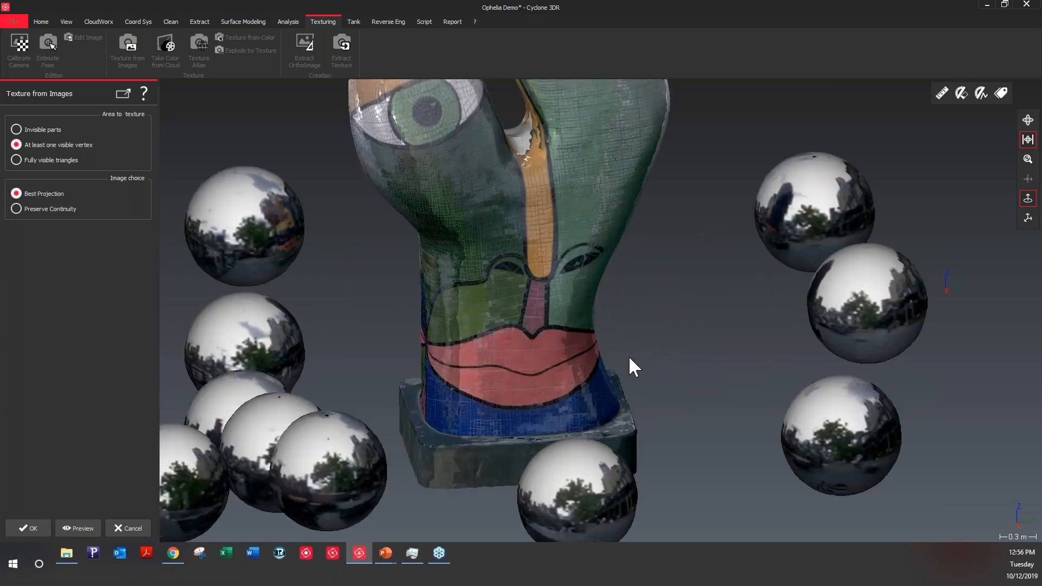
mouse_move(728, 356)
left_mouse_down()
mouse_move(855, 342)
mouse_move(523, 359)
mouse_move(574, 473)
mouse_move(567, 425)
mouse_move(615, 408)
mouse_move(648, 412)
mouse_move(638, 412)
mouse_move(629, 481)
left_mouse_up()
scroll(574, 473, "down", 3)
scroll(565, 418, "up", 2)
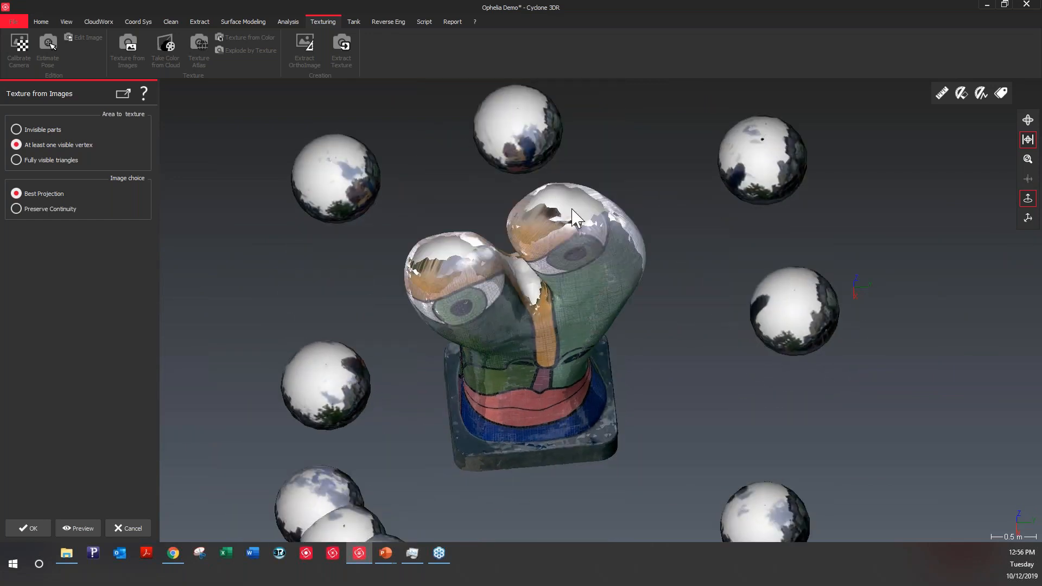
mouse_move(540, 380)
left_mouse_down()
mouse_move(523, 325)
mouse_move(477, 314)
mouse_move(474, 221)
mouse_move(579, 416)
mouse_move(547, 465)
mouse_move(619, 382)
left_mouse_up()
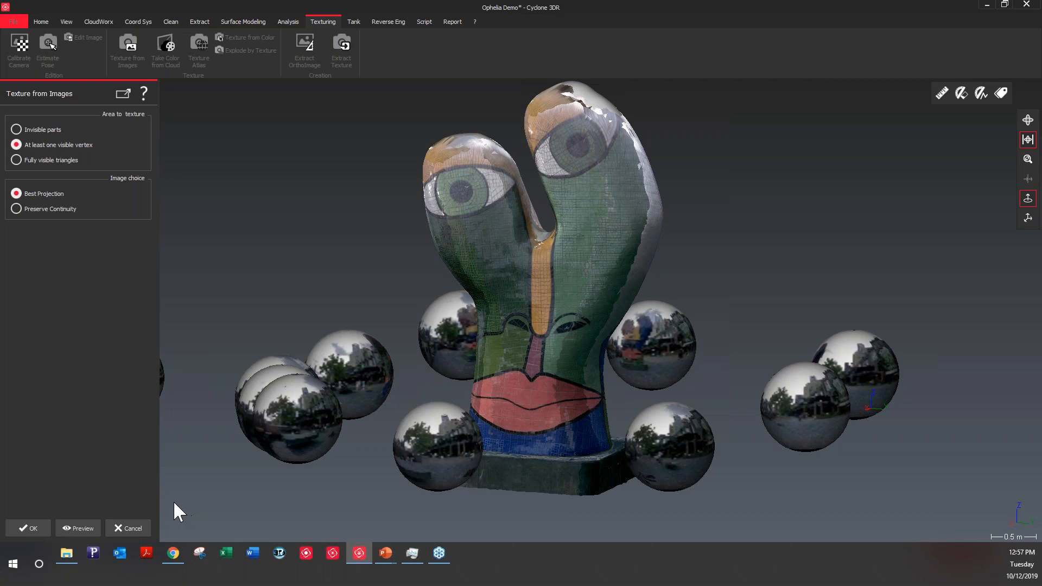
left_click(39, 524)
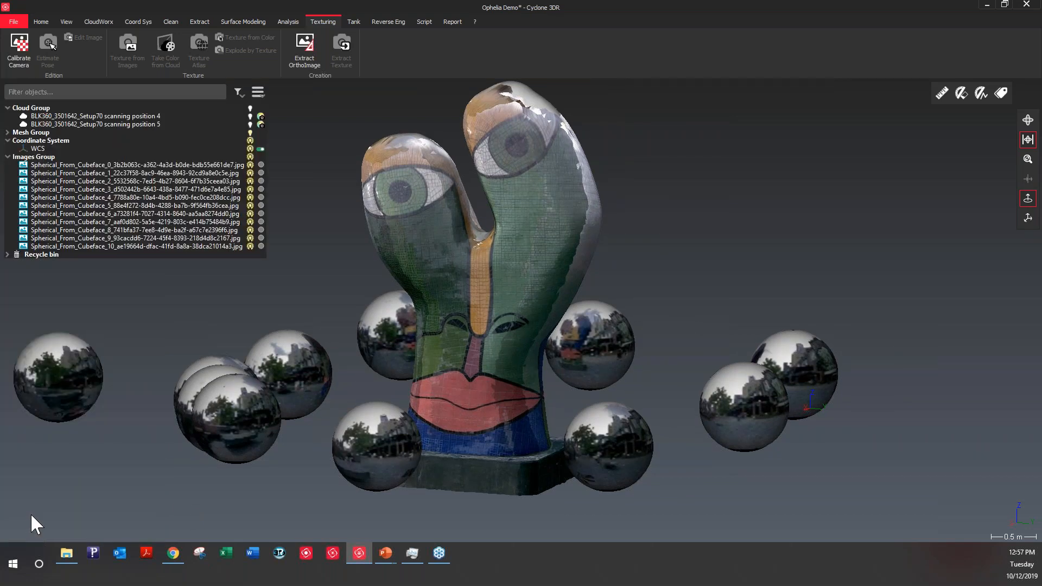
Export the textured sculpture mesh to a new 3D PDF named art1 in the Pres folder.
left_click_drag(466, 355, 465, 268)
left_click(469, 265)
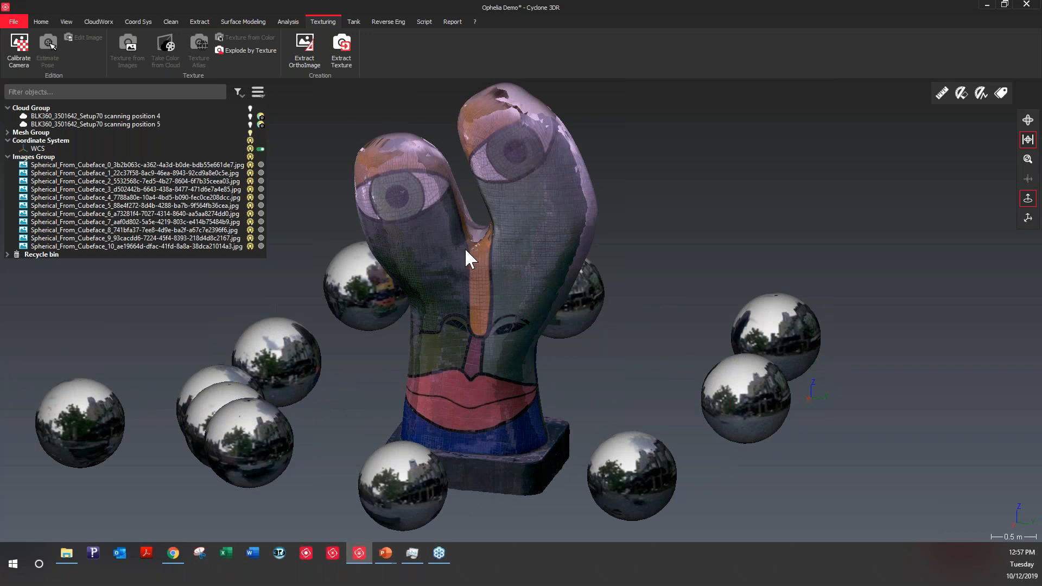
left_click(14, 22)
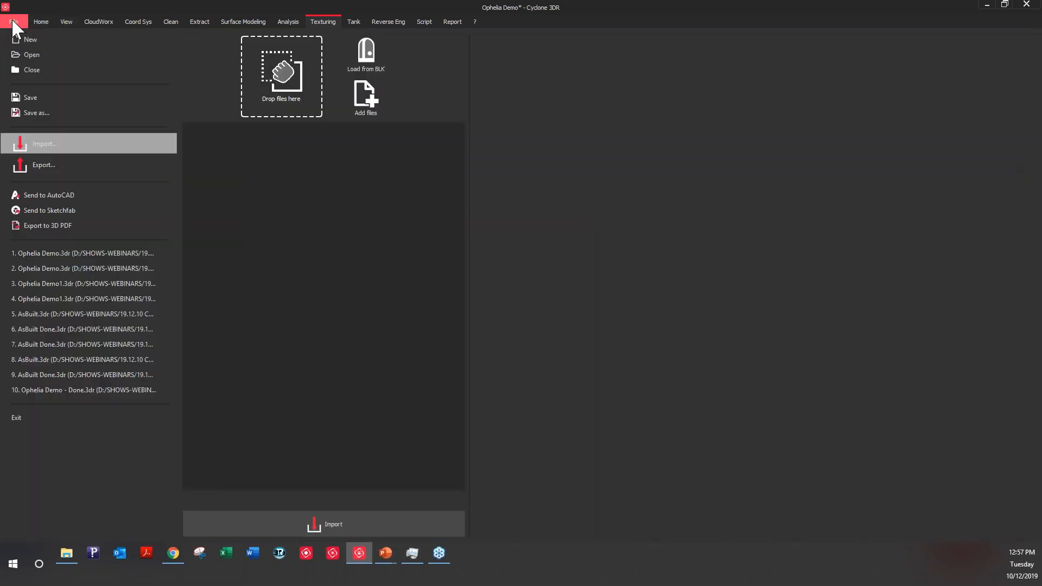
left_click(66, 226)
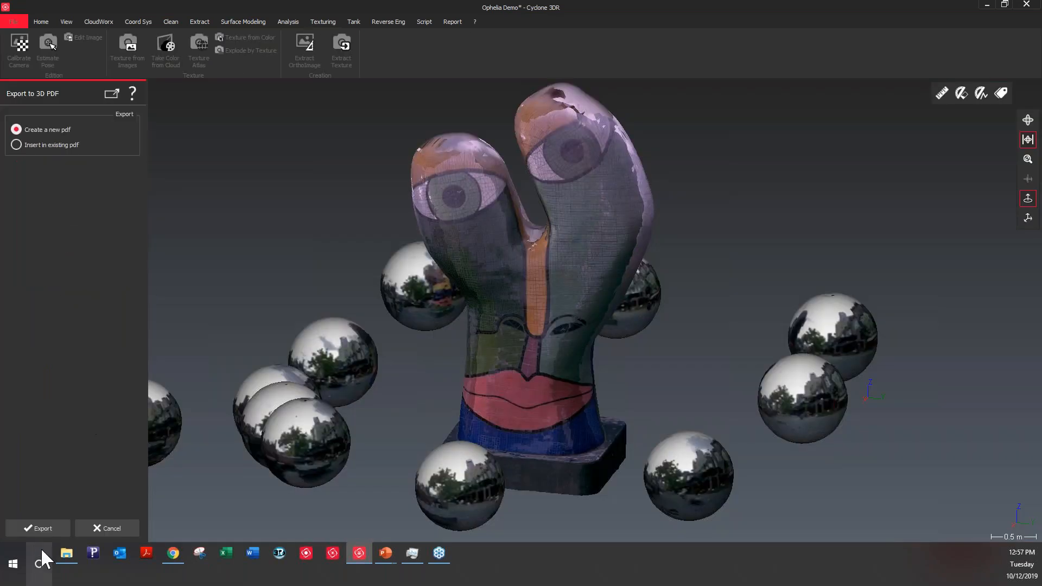
left_click(42, 529)
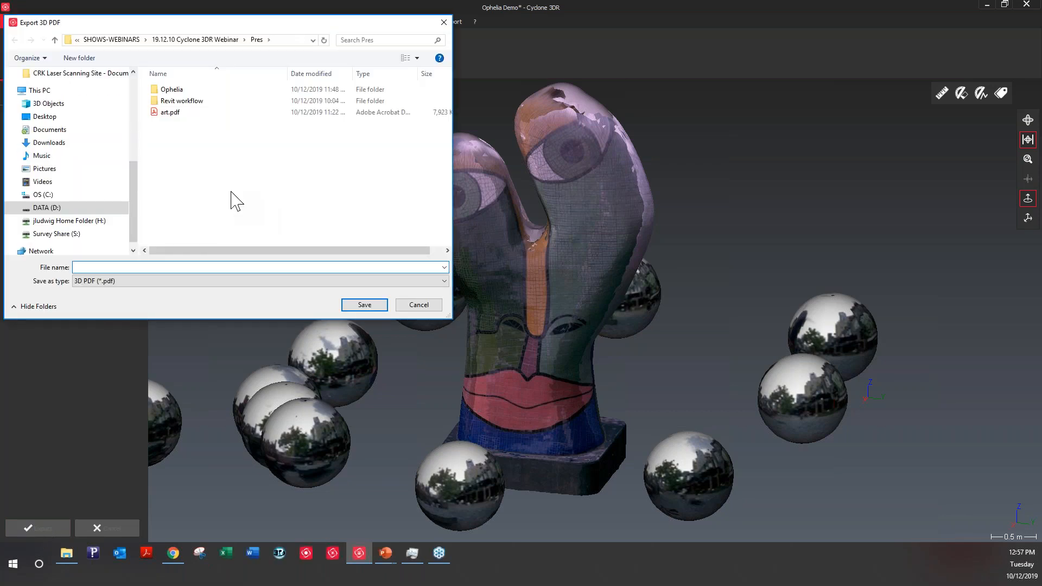
type("art")
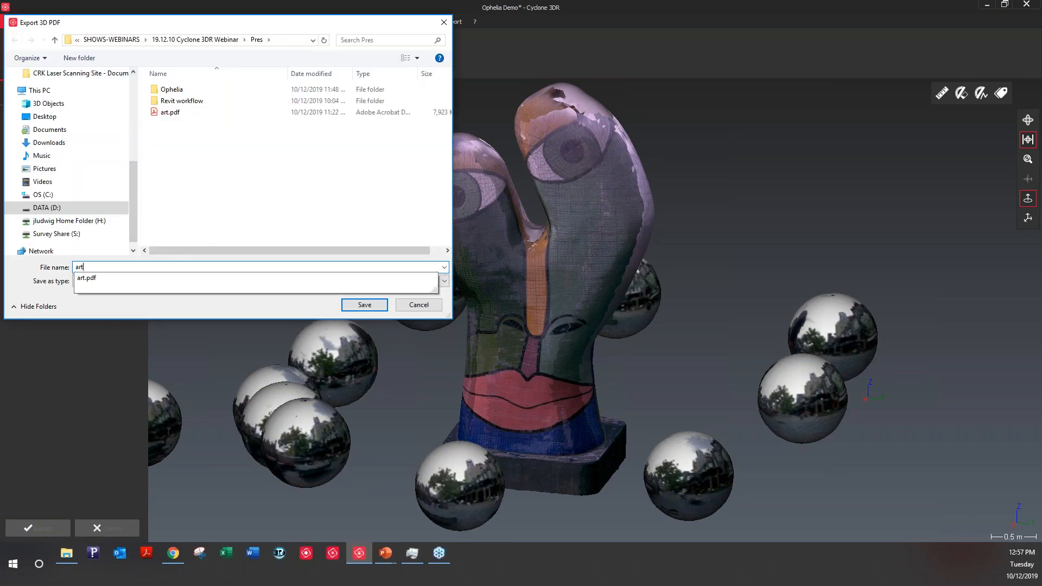
type("1")
left_click(364, 305)
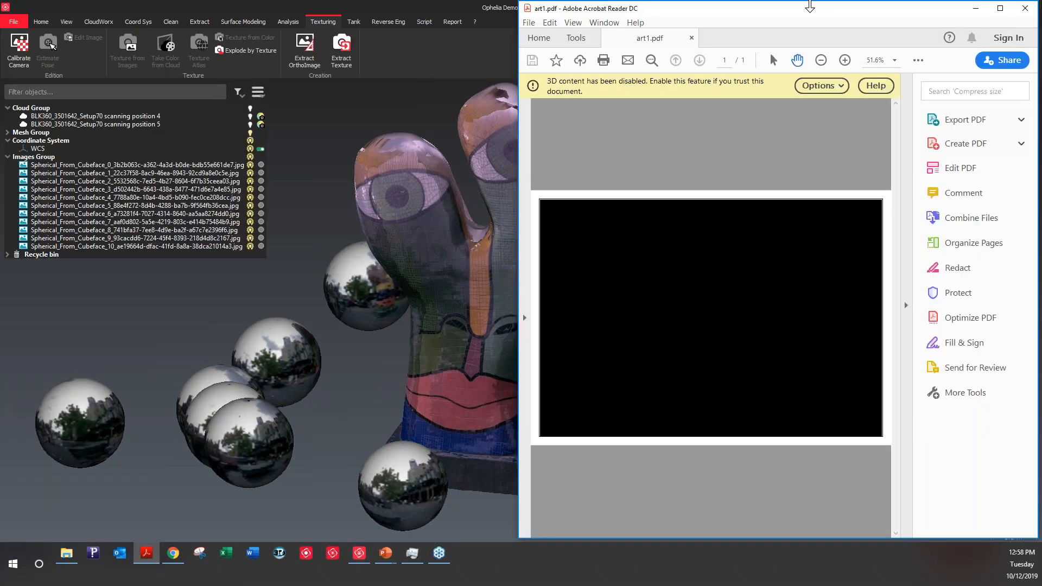
Maximize art1.pdf in Adobe Acrobat Reader and enable its 3D content.
left_click(1000, 8)
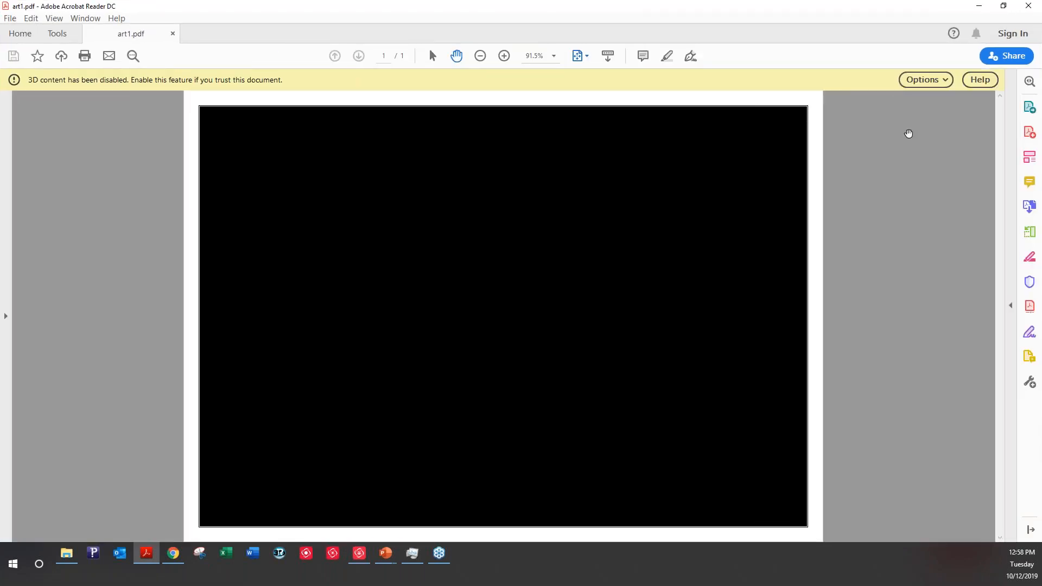
left_click(918, 81)
left_click(928, 115)
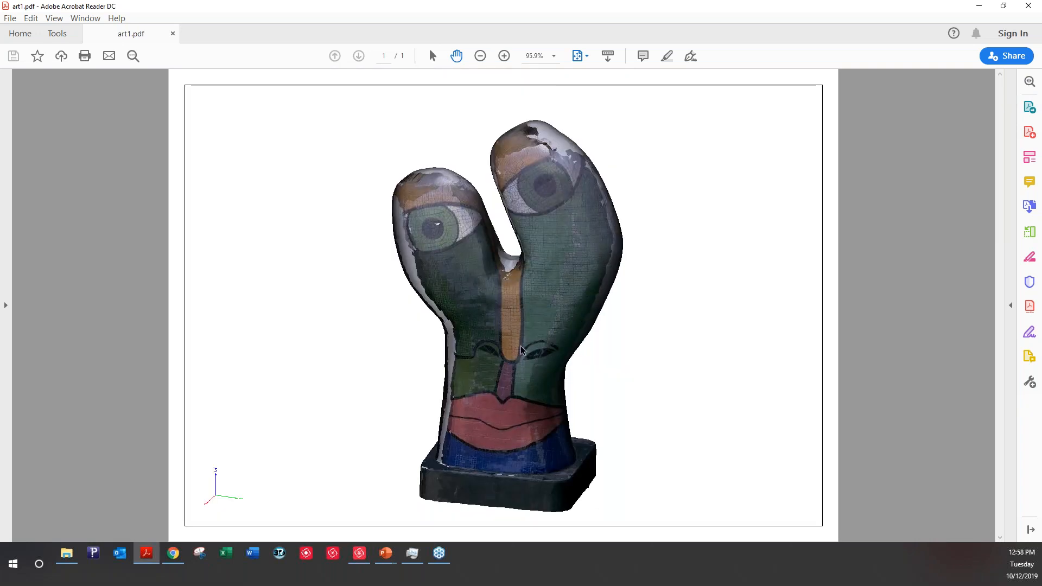
Examine the textured sculpture in the 3D PDF from another angle and at closer range.
mouse_move(515, 352)
left_mouse_down()
mouse_move(396, 342)
mouse_move(500, 336)
mouse_move(265, 335)
mouse_move(533, 332)
mouse_move(600, 356)
mouse_move(407, 326)
mouse_move(444, 362)
left_mouse_up()
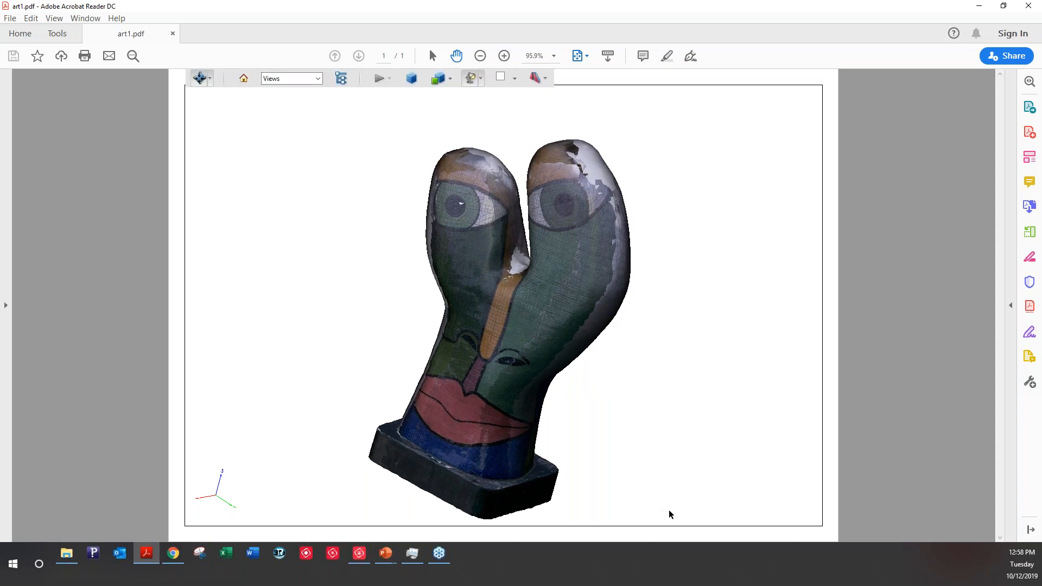
scroll(670, 514, "up", 5)
scroll(659, 471, "down", 5)
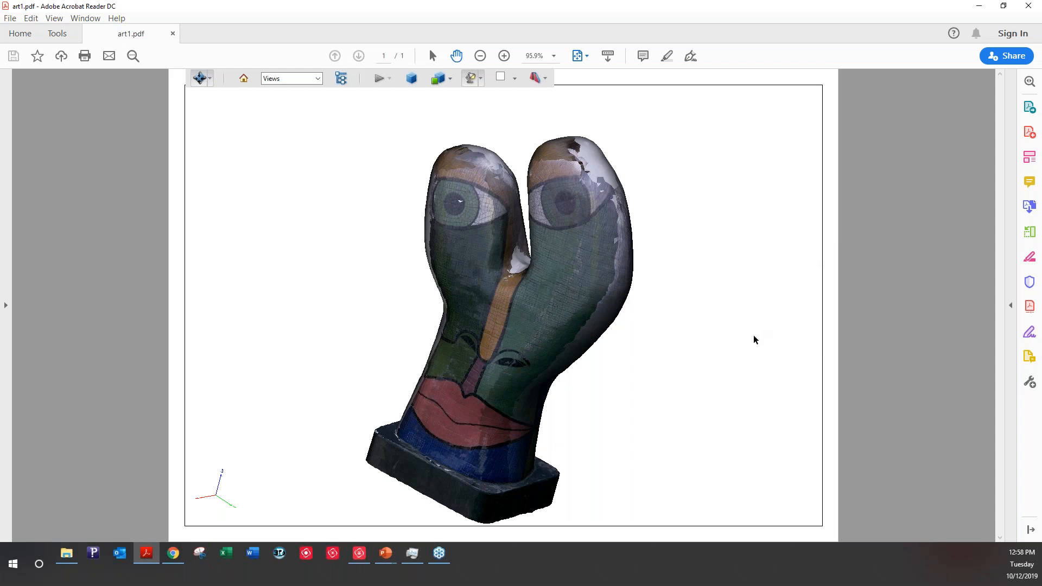
Examine the textured sculpture from the front in the 3D PDF and close Adobe Acrobat Reader.
mouse_move(505, 425)
left_mouse_down()
mouse_move(577, 428)
mouse_move(550, 302)
mouse_move(561, 243)
mouse_move(542, 249)
mouse_move(544, 198)
mouse_move(554, 211)
left_mouse_up()
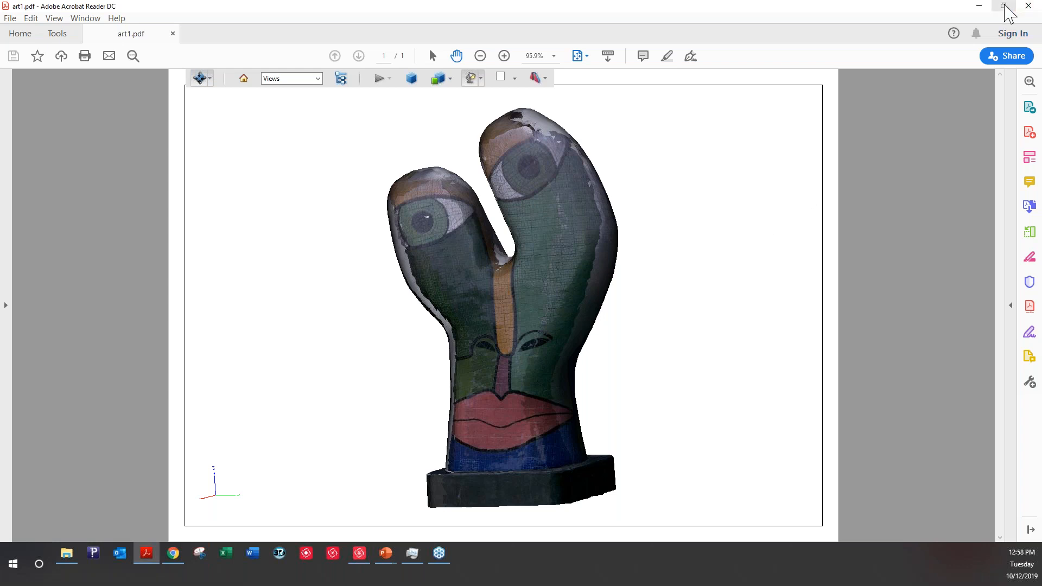
left_click(1004, 6)
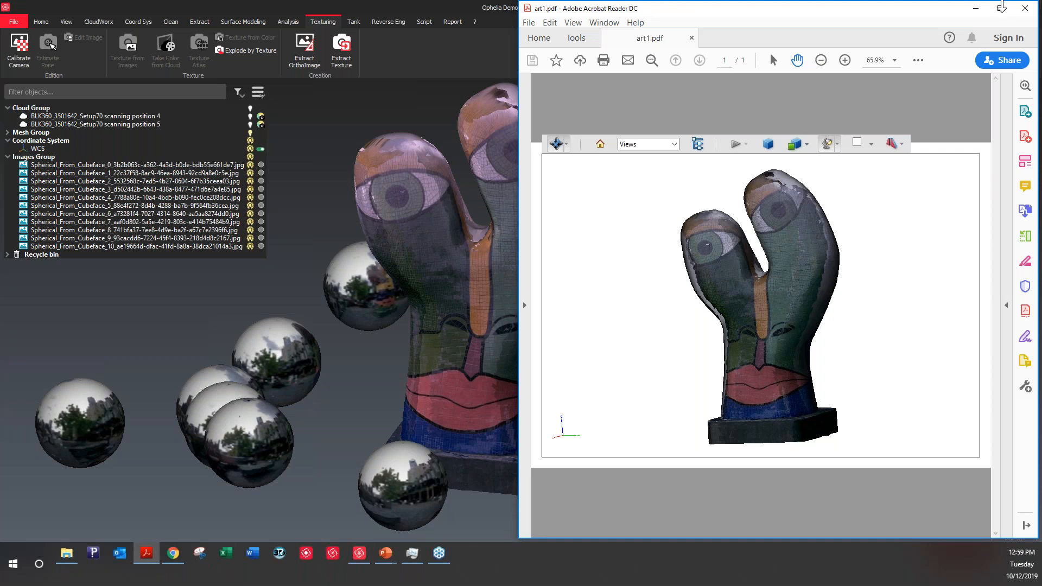
left_click(1026, 10)
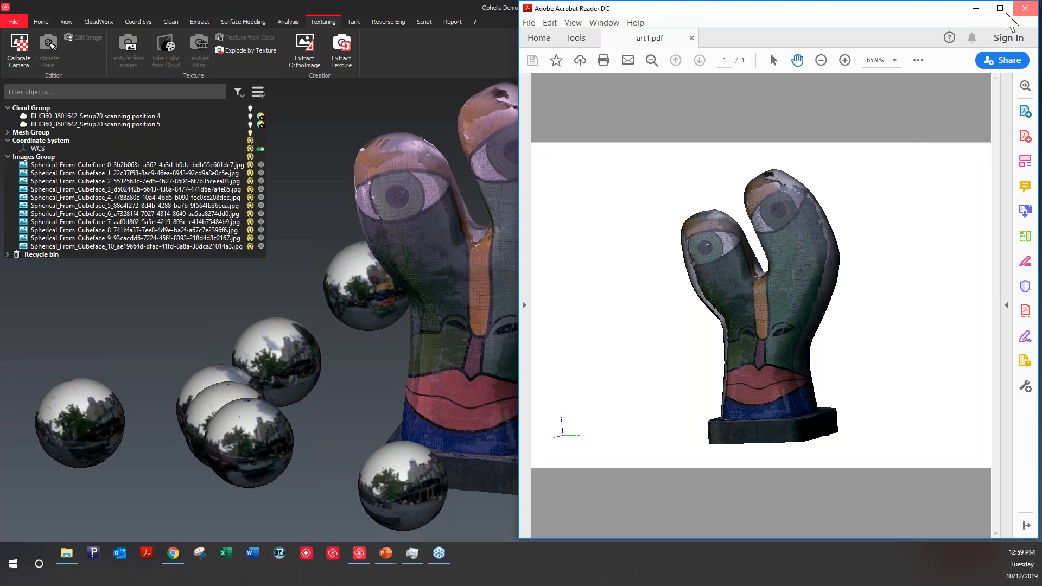
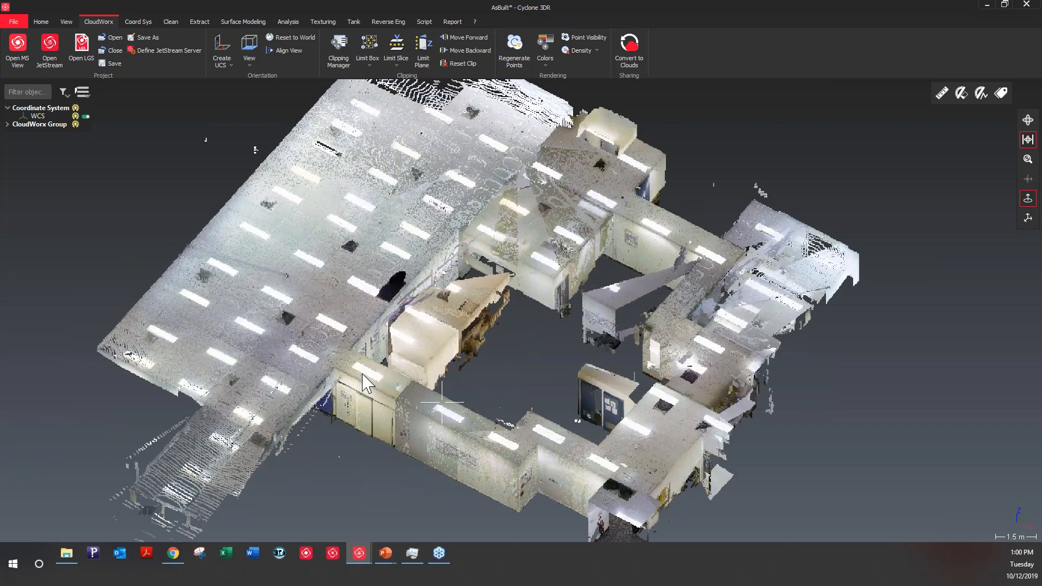
Import the Ground Floor elements of Training CRK.rvt from the Revit workflow folder into the AsBuilt project.
left_click(6, 7)
left_click(53, 6)
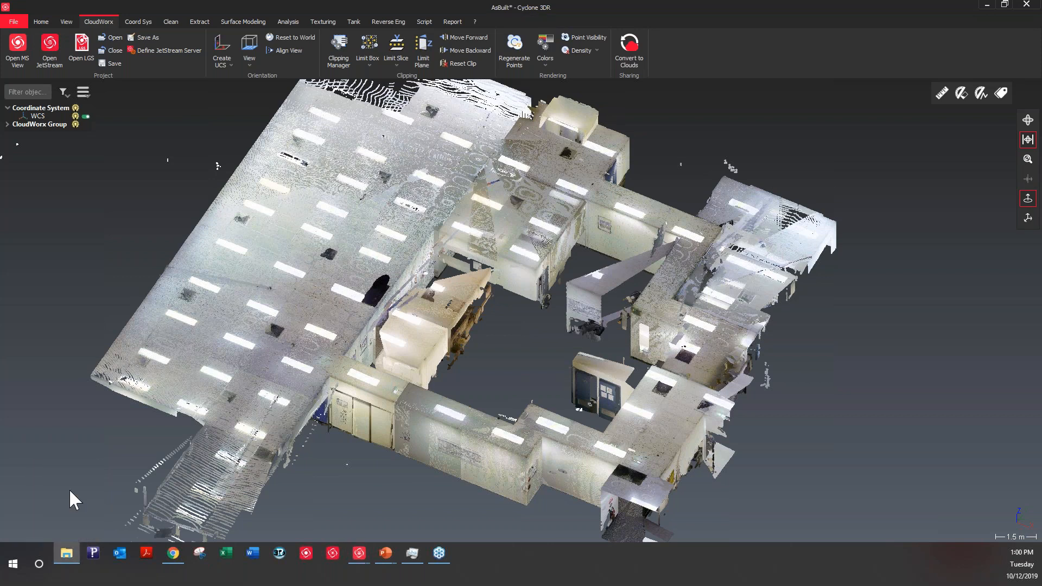
left_click_drag(69, 490, 206, 248)
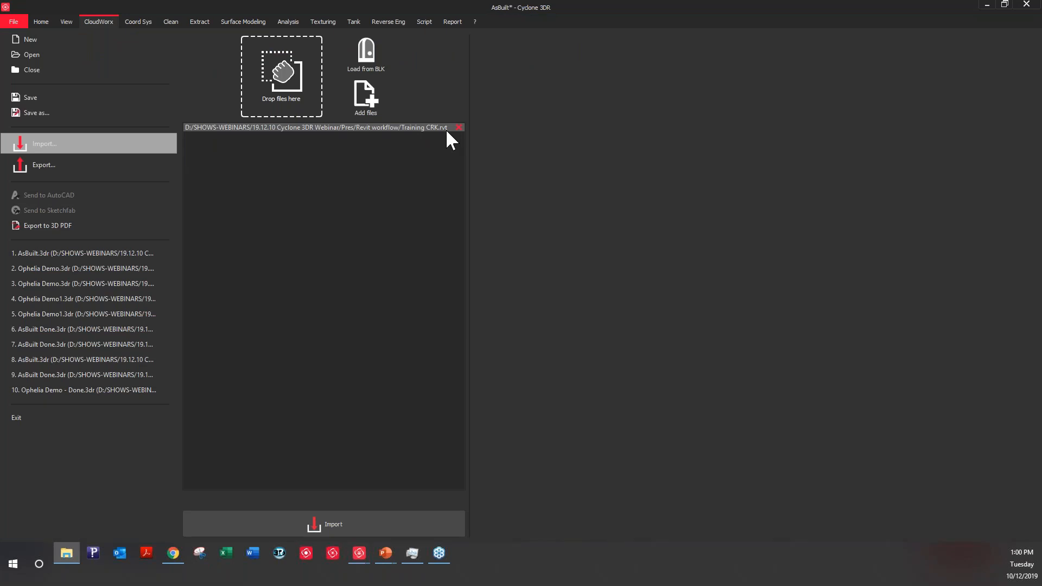
left_click(397, 523)
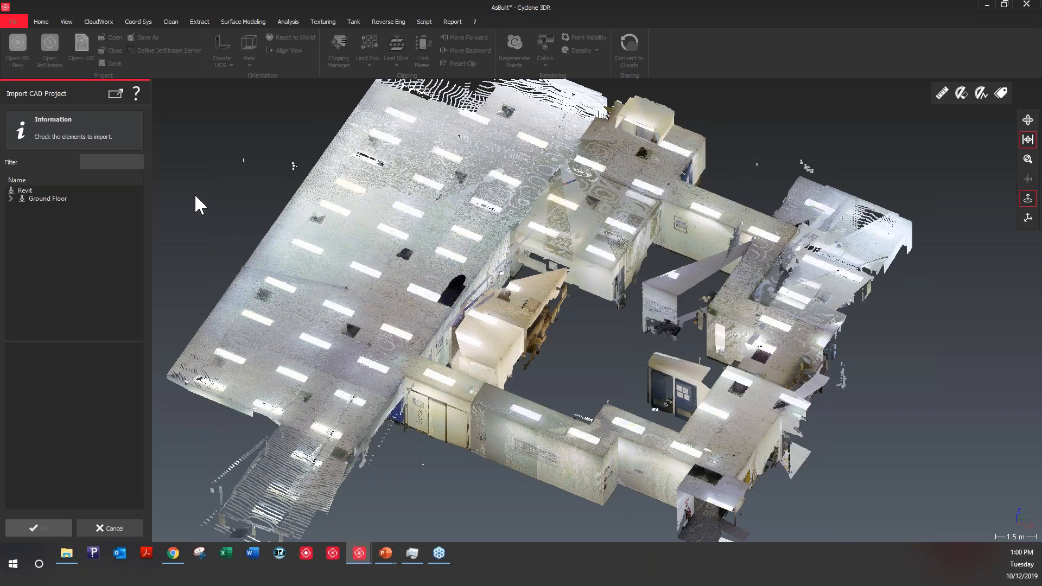
left_click(12, 191)
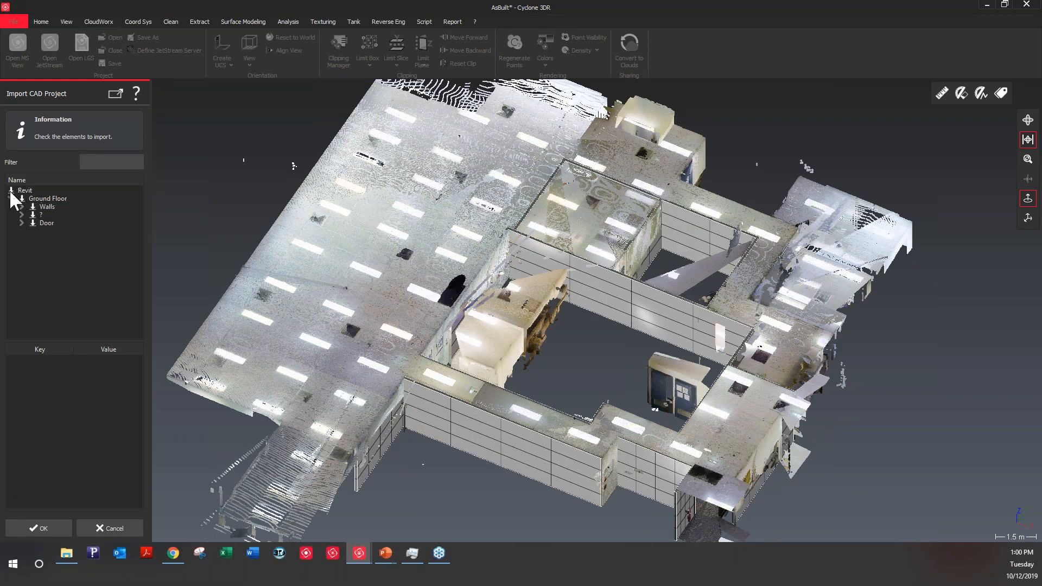
left_click(39, 528)
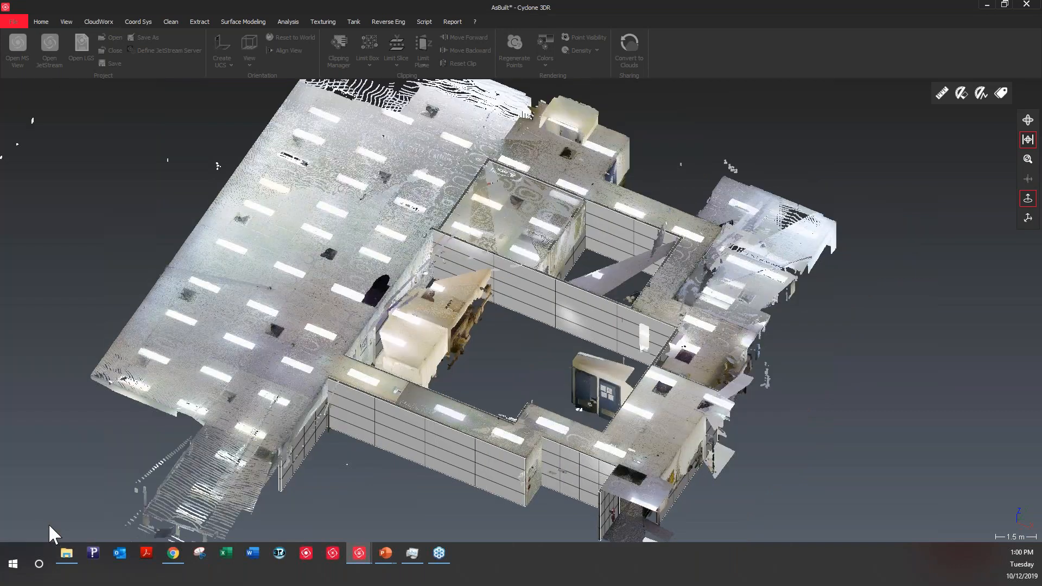
Examine the imported walls against the scan, hiding the CloudWorx group to see them alone and showing it again.
left_click_drag(427, 319, 615, 339)
scroll(510, 366, "up", 3)
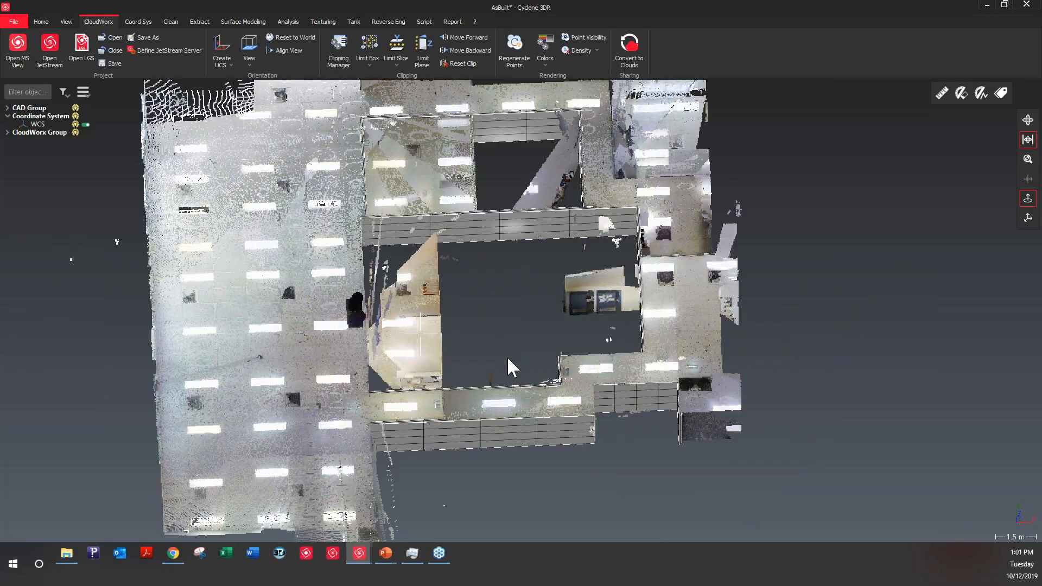
left_click(76, 133)
left_click_drag(513, 351, 371, 413)
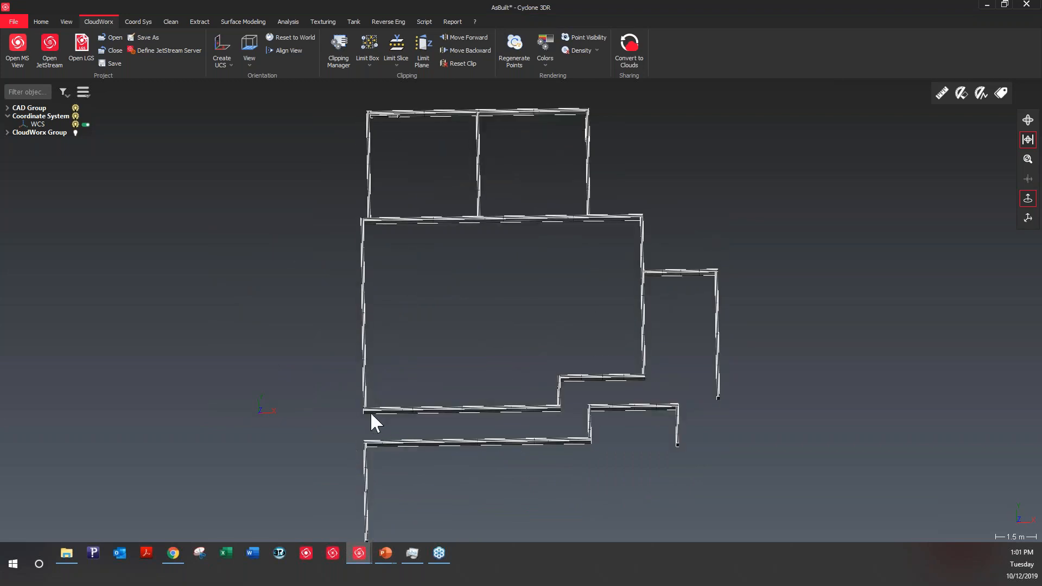
left_click_drag(452, 271, 721, 256)
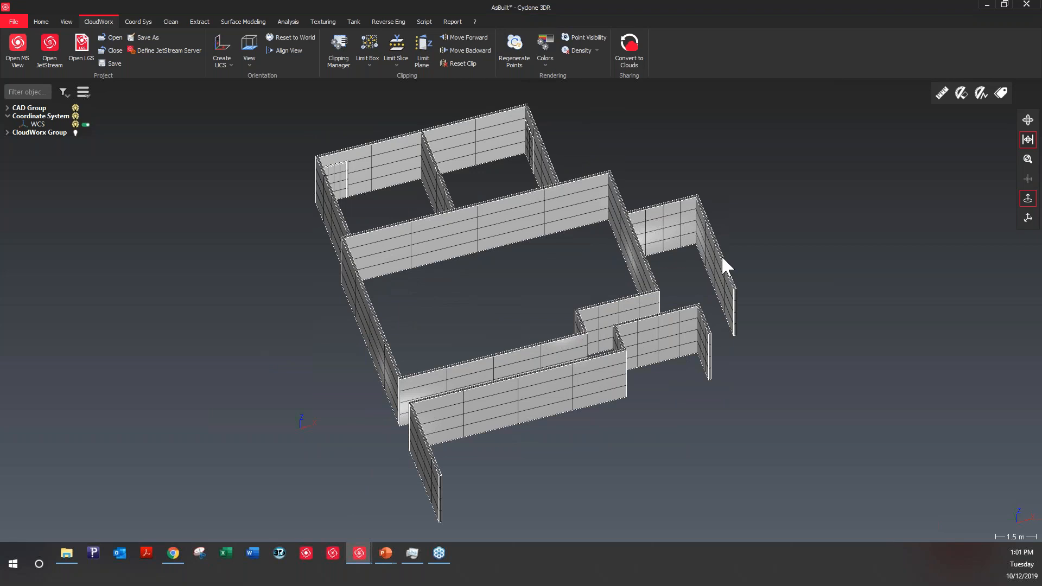
scroll(722, 257, "up", 1)
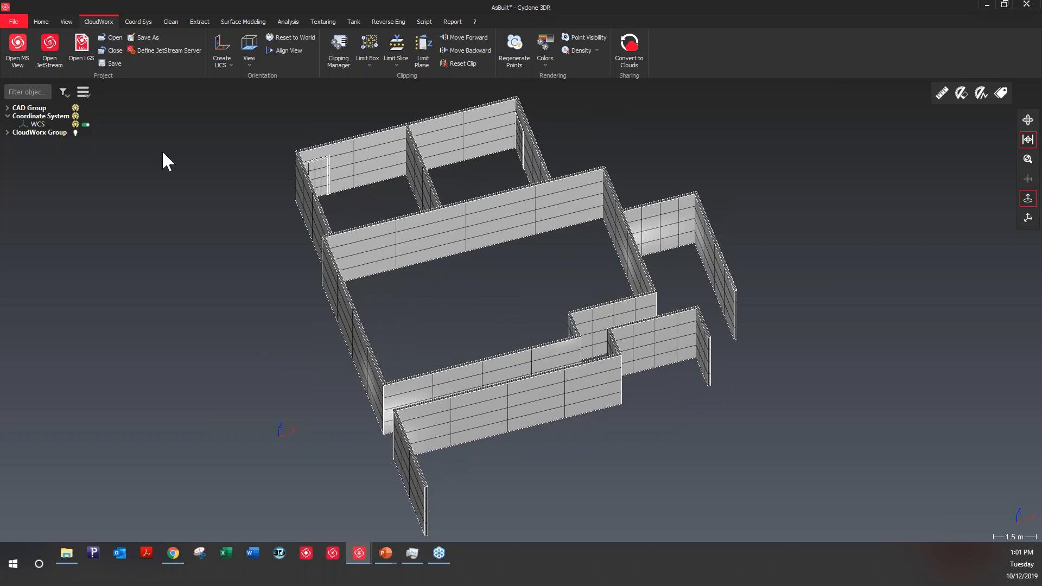
left_click(75, 132)
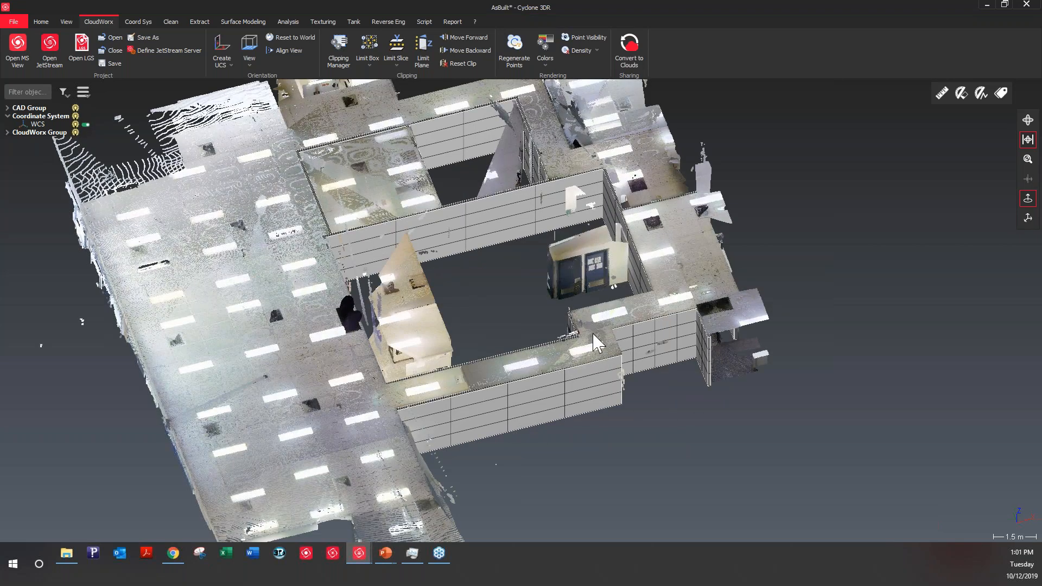
In top view, clip the scan with an X-axis limit slice spanning the full length of the stepped corridor.
left_click_drag(593, 335, 548, 389)
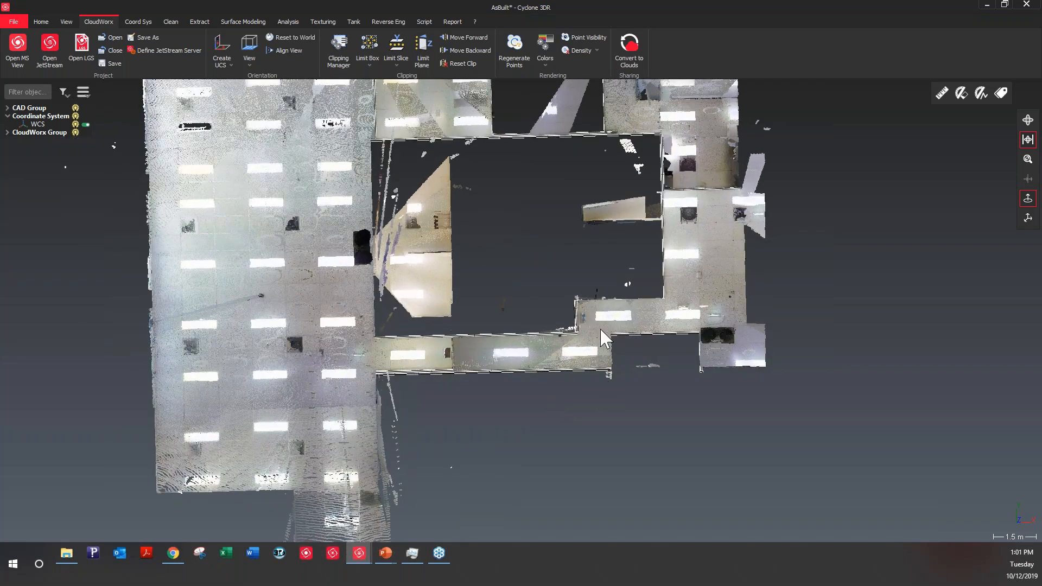
scroll(602, 336, "up", 3)
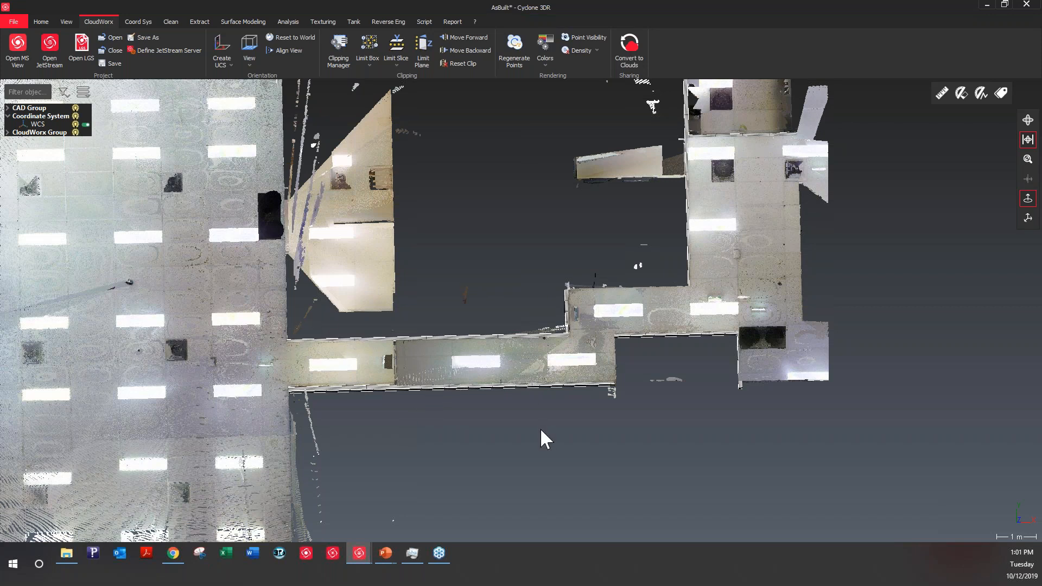
key("t")
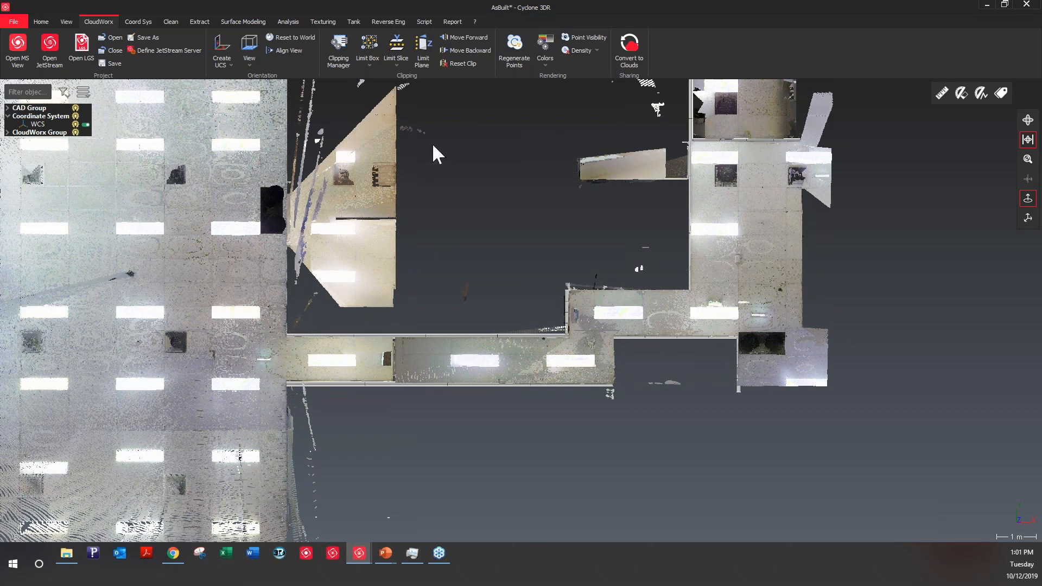
left_click(396, 68)
left_click(399, 65)
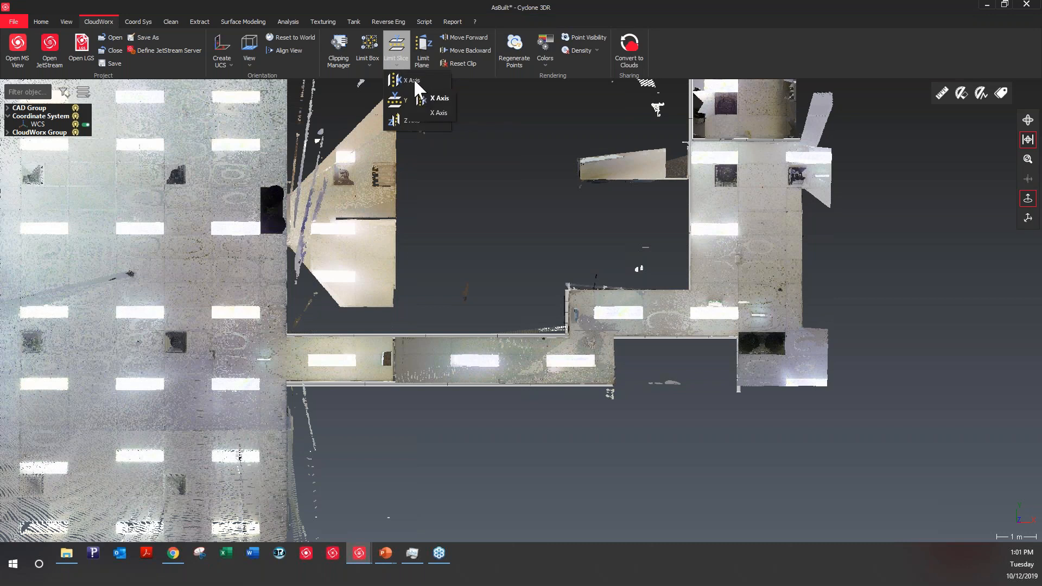
left_click(413, 79)
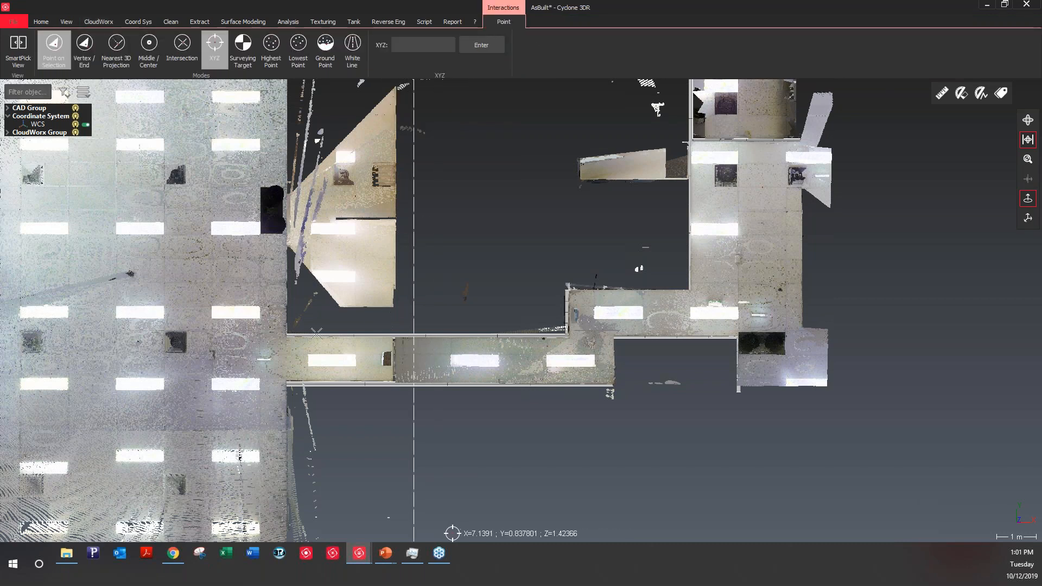
left_click(276, 359)
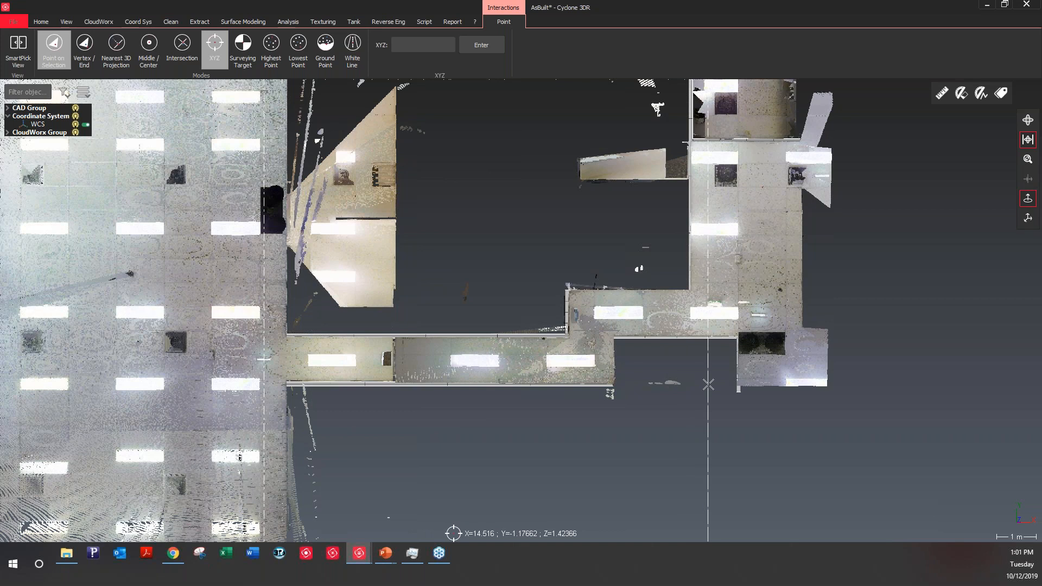
left_click(708, 384)
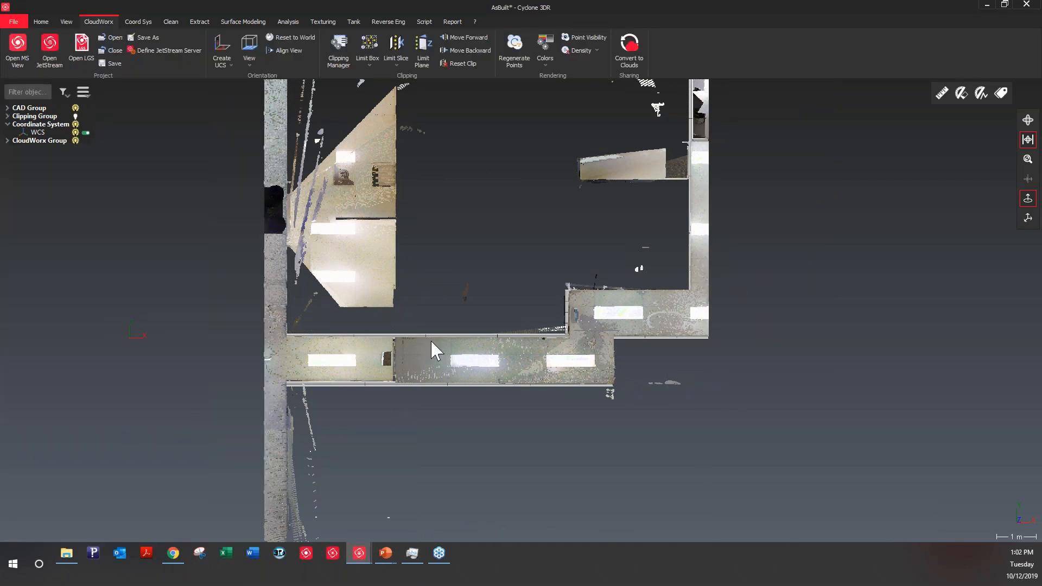
Add a Y-axis limit slice just above and below the stepped corridor to isolate it from the remaining scan.
left_click(397, 67)
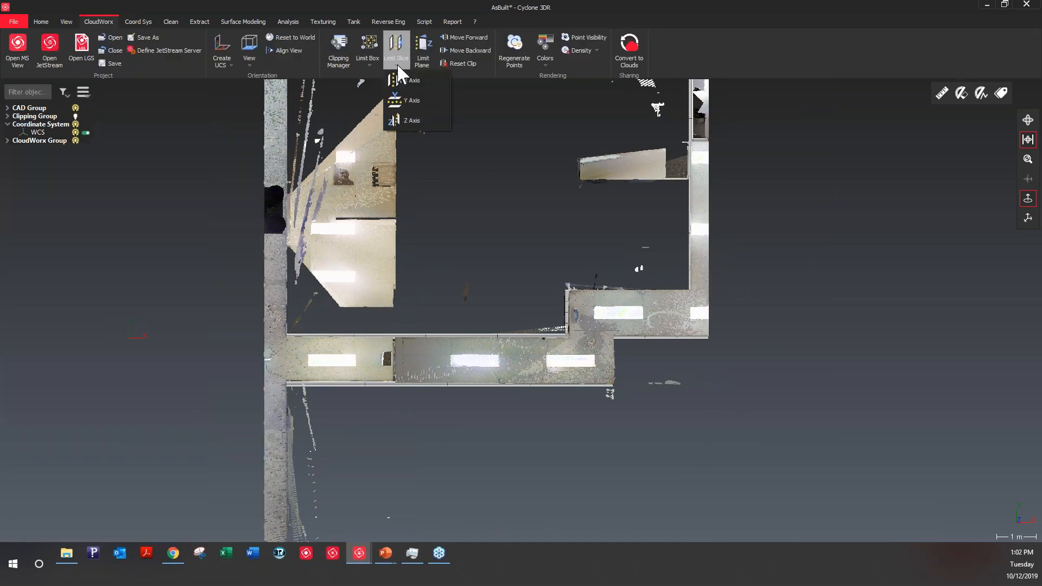
left_click(421, 103)
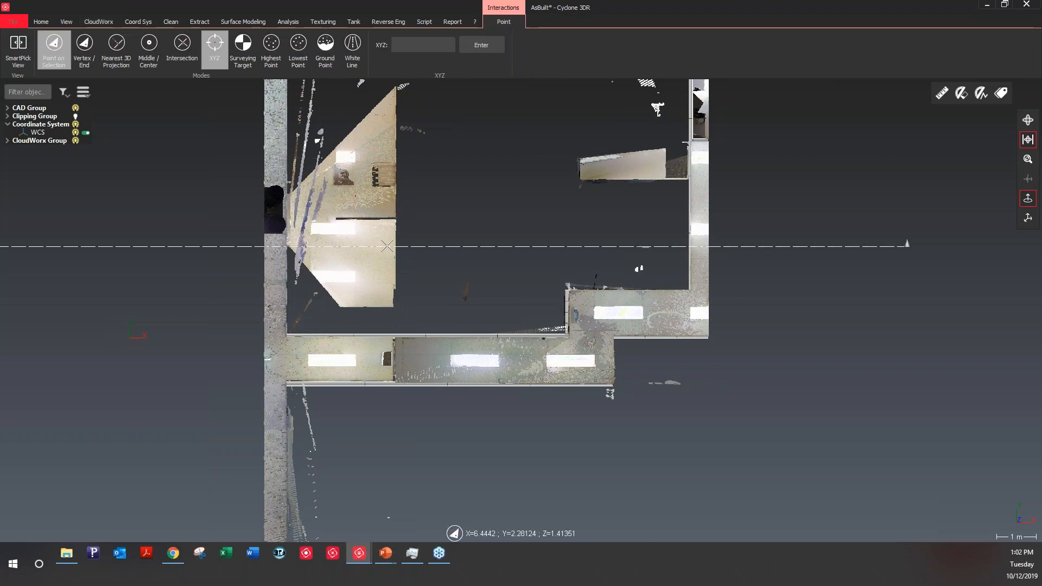
left_click(402, 278)
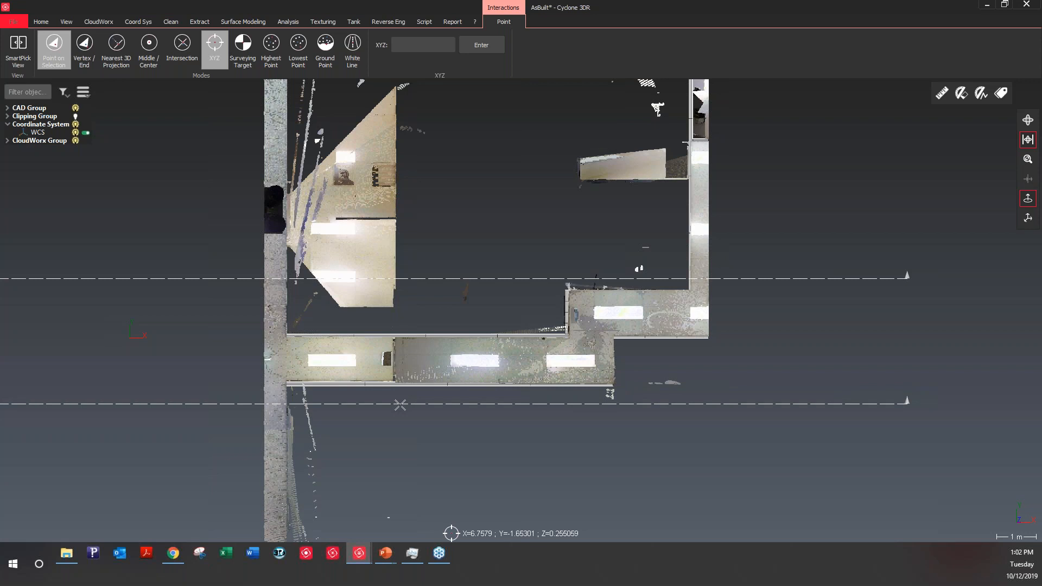
left_click(399, 404)
left_click_drag(531, 361, 588, 405)
scroll(591, 409, "up", 5)
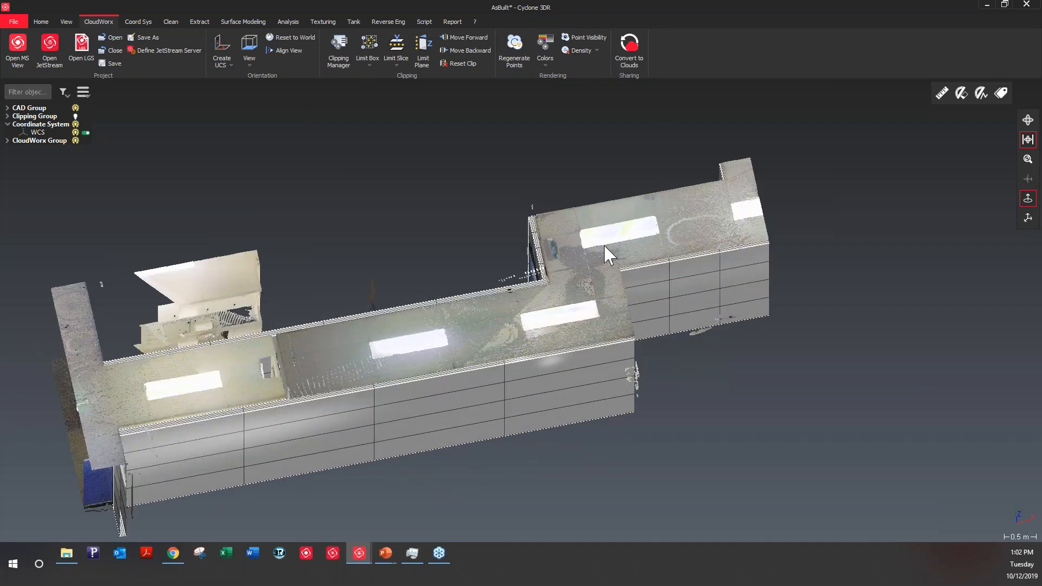
Convert the clipped corridor scan to a cloud of at most 20 million points and hide the CAD group.
left_click(638, 43)
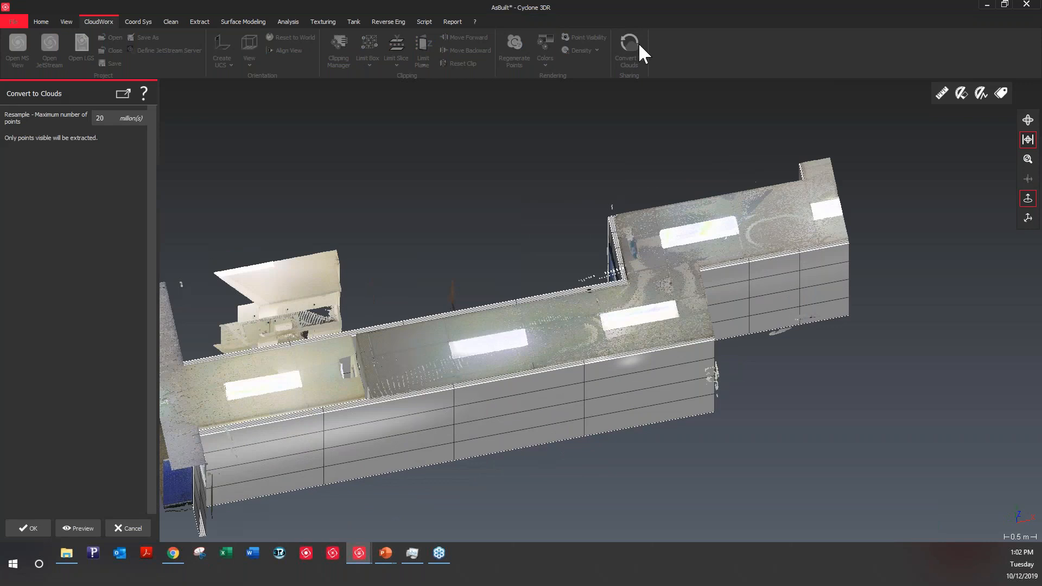
left_click(27, 529)
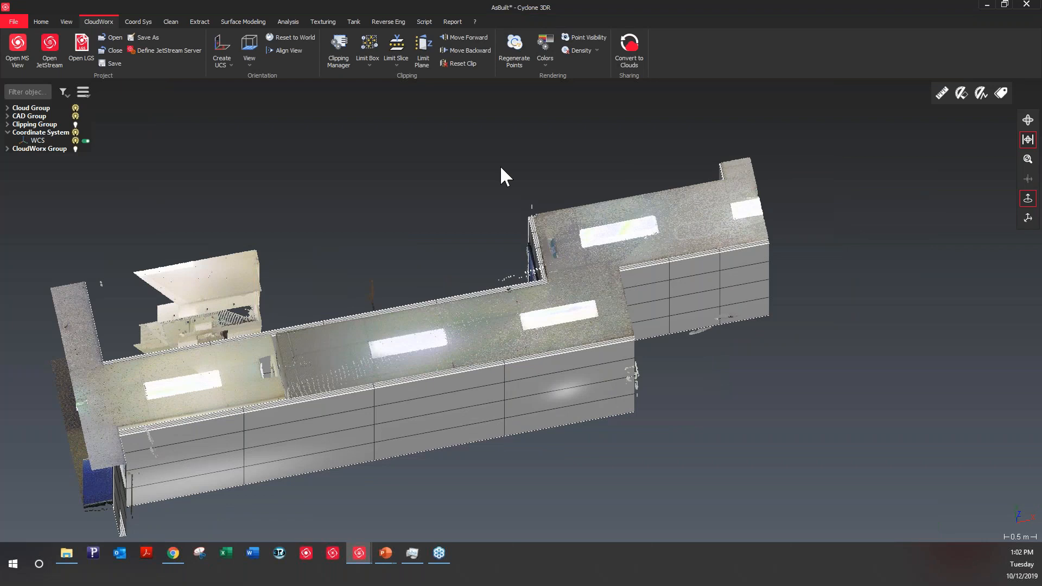
scroll(501, 167, "down", 3)
scroll(242, 372, "up", 4)
left_click_drag(317, 375, 374, 393)
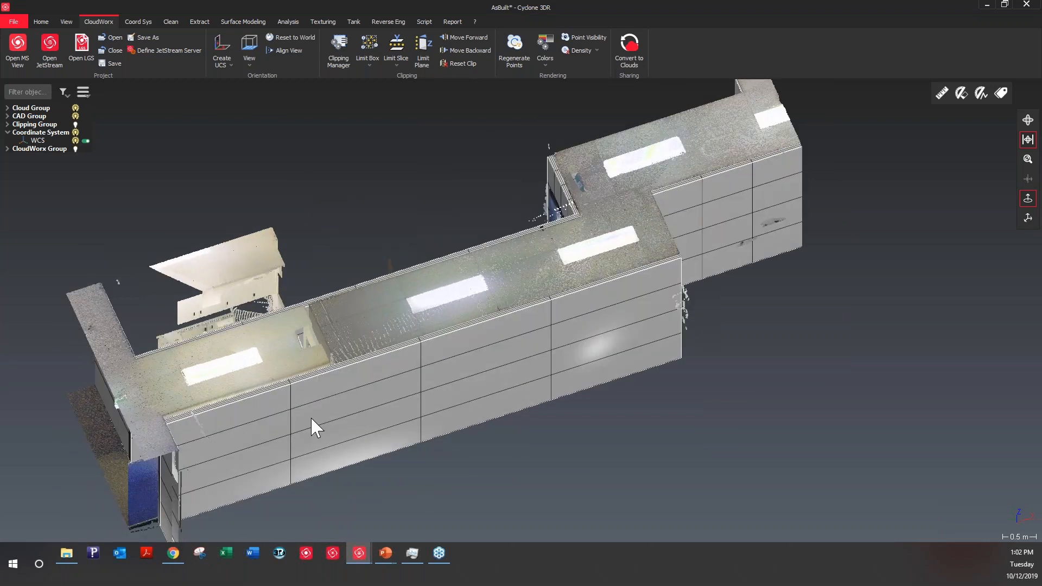
left_click(75, 116)
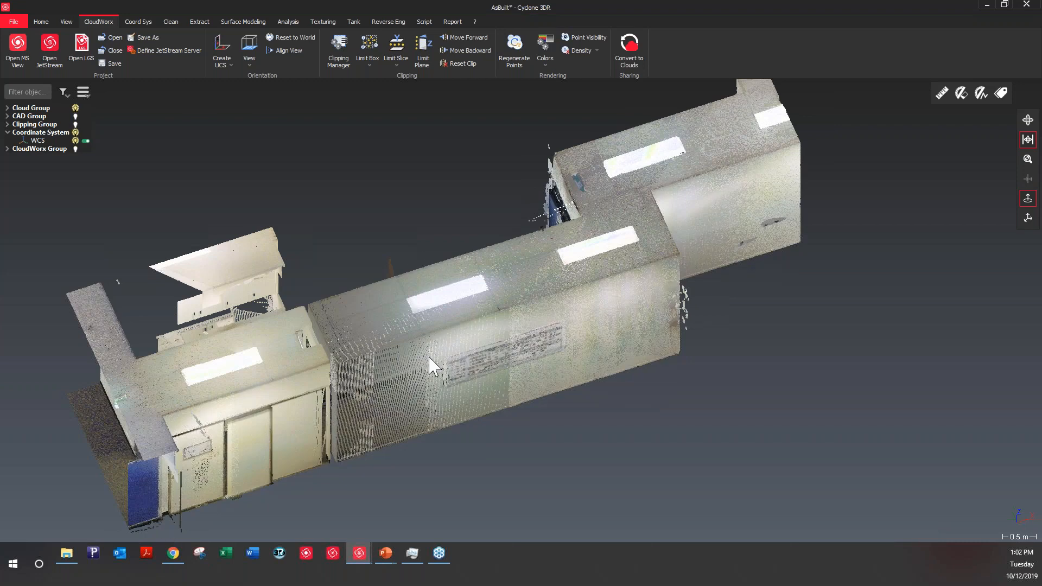
Segment the corridor cloud into walls, floors and ceilings, and other points, using 5° angular tolerances.
left_click(434, 366)
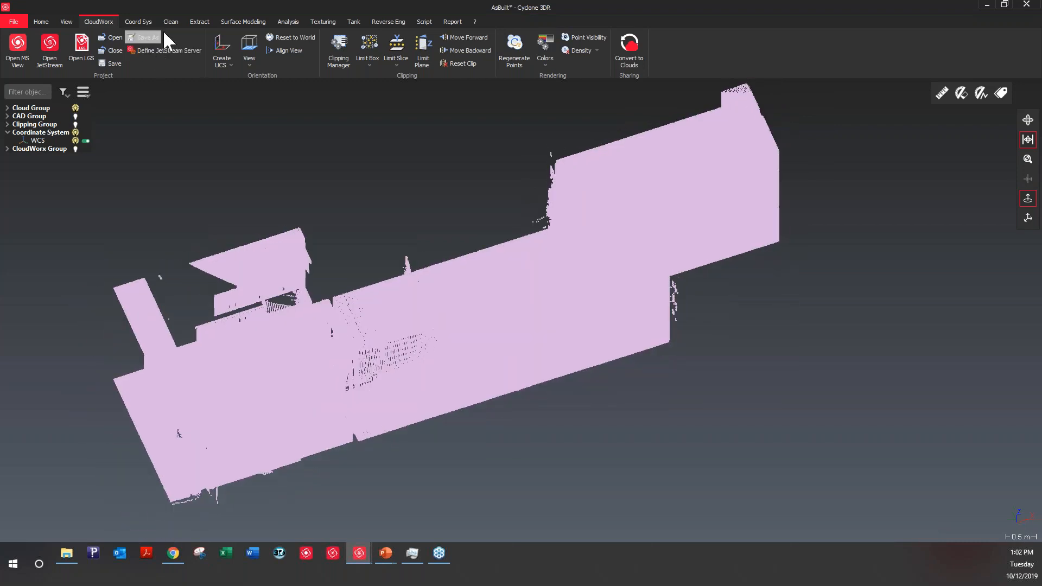
left_click(176, 21)
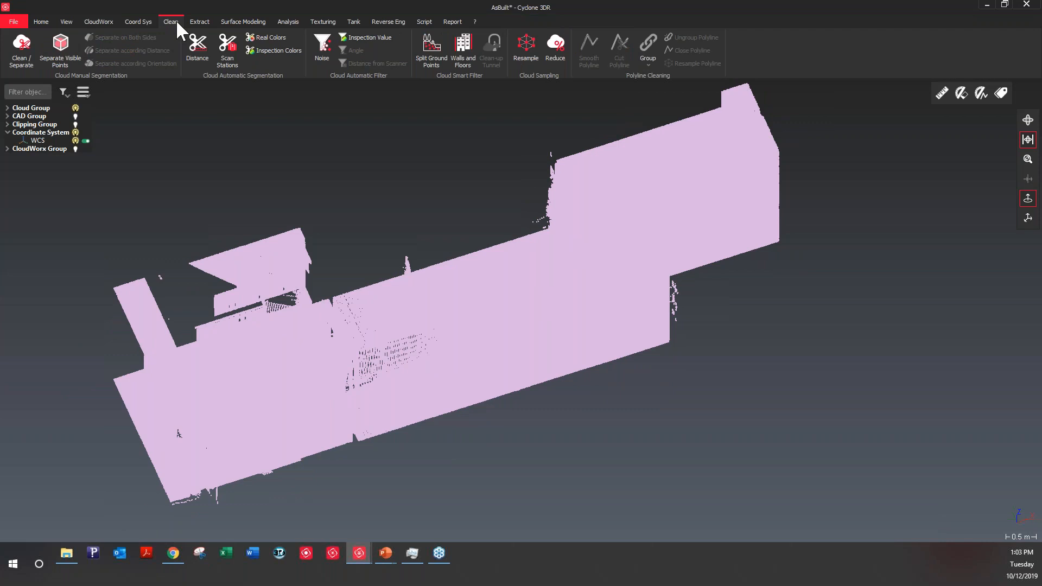
left_click(470, 61)
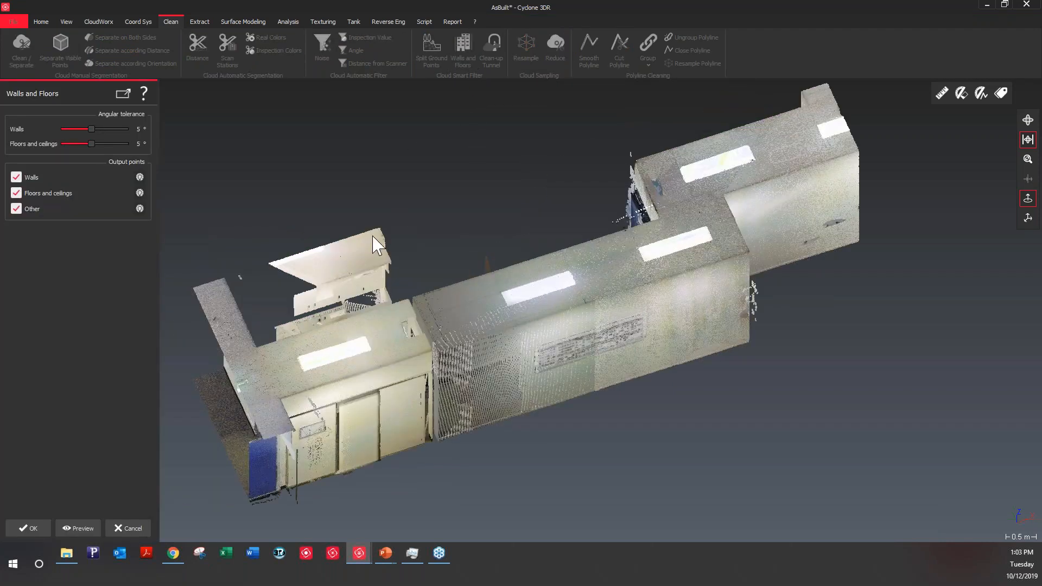
left_click(86, 526)
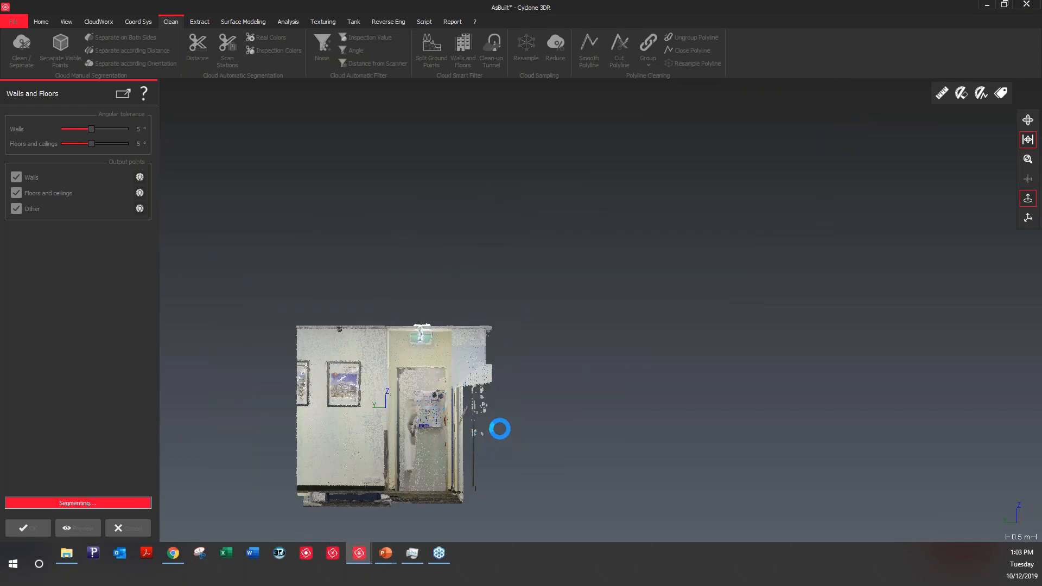
left_click_drag(458, 419, 412, 451)
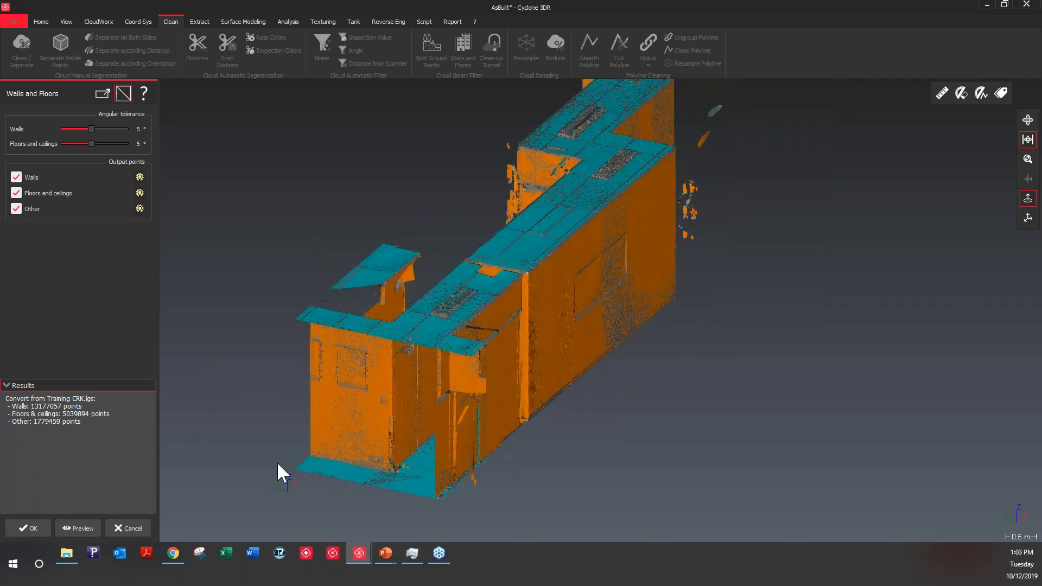
left_click(30, 528)
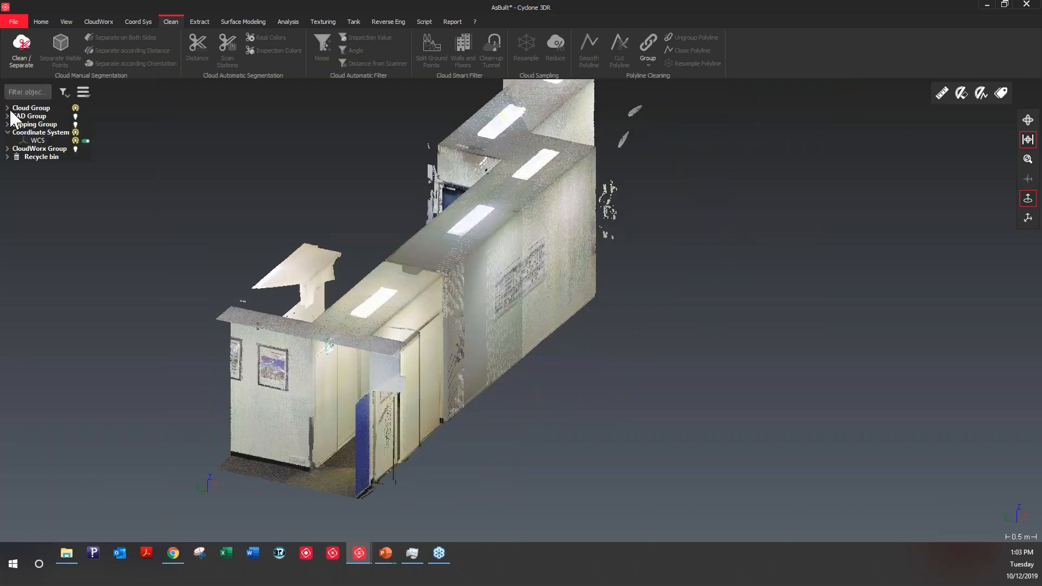
Hide the floors and ceilings cloud and the other-points cloud, leaving the walls cloud shown, and show the Revit CAD model.
left_click(7, 108)
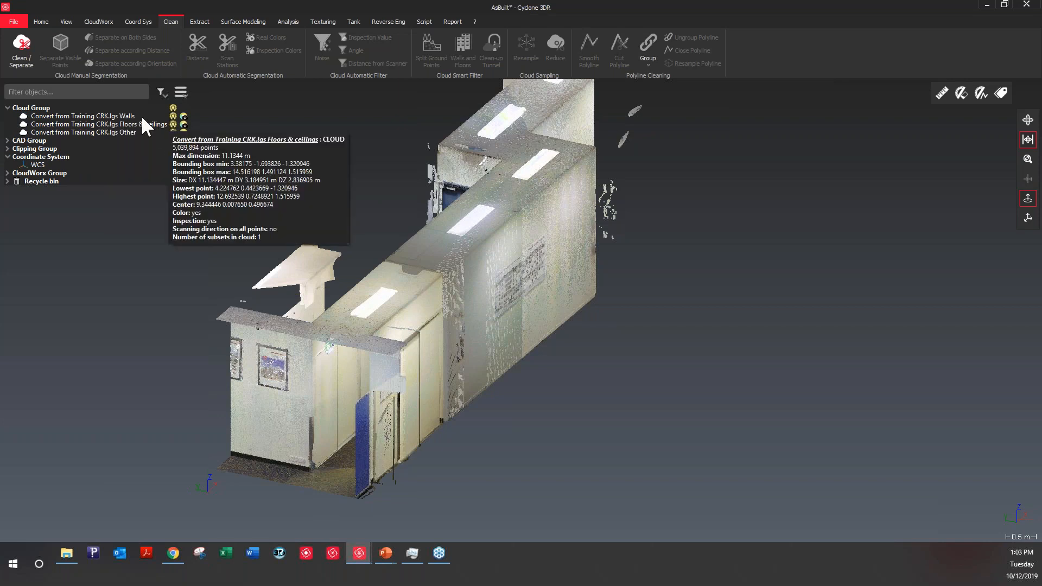
left_click(172, 123)
left_click(173, 133)
left_click_drag(482, 307, 305, 422)
scroll(515, 458, "down", 3)
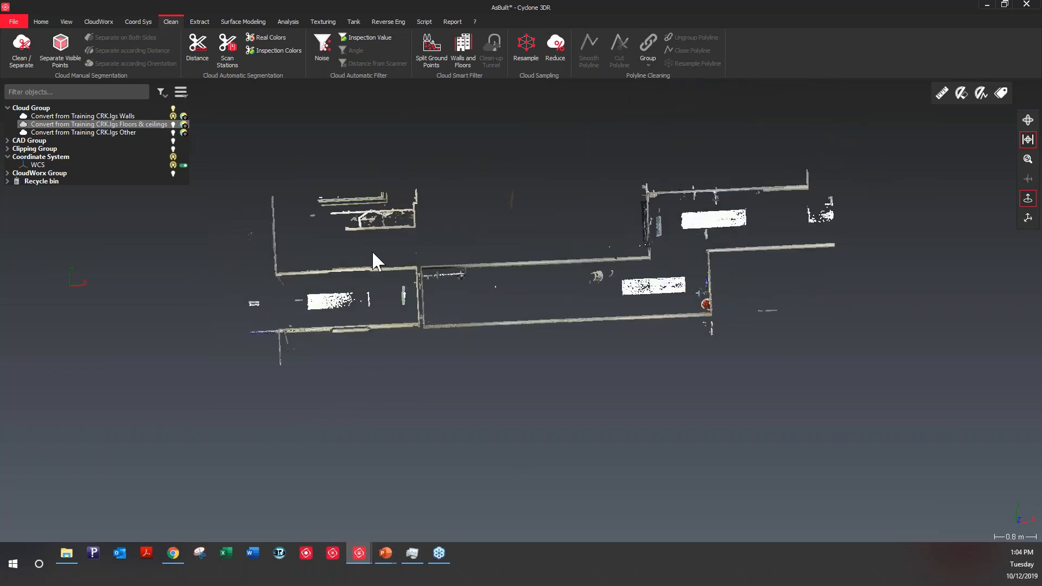
scroll(372, 250, "up", 2)
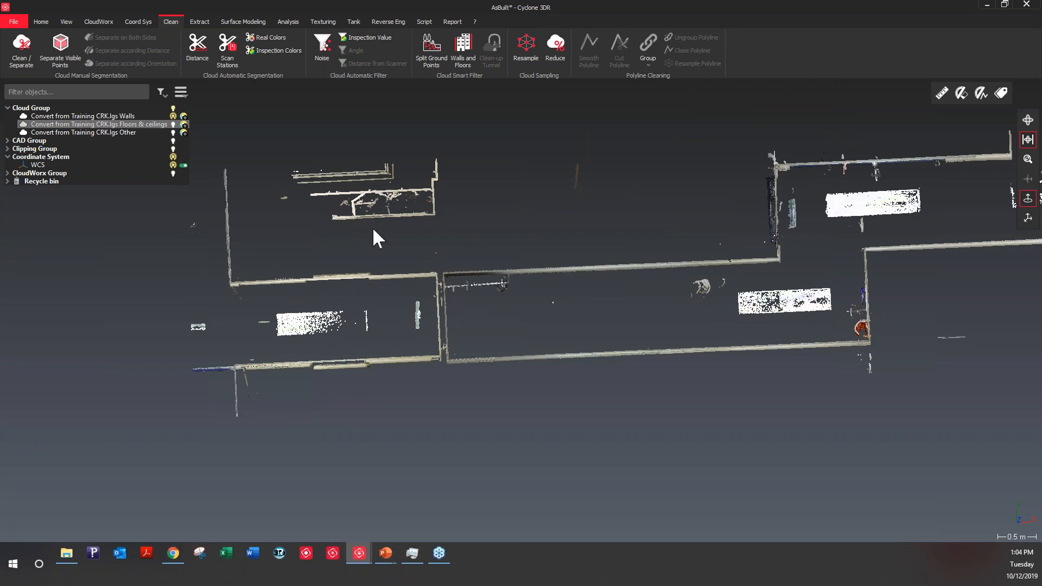
left_click(8, 141)
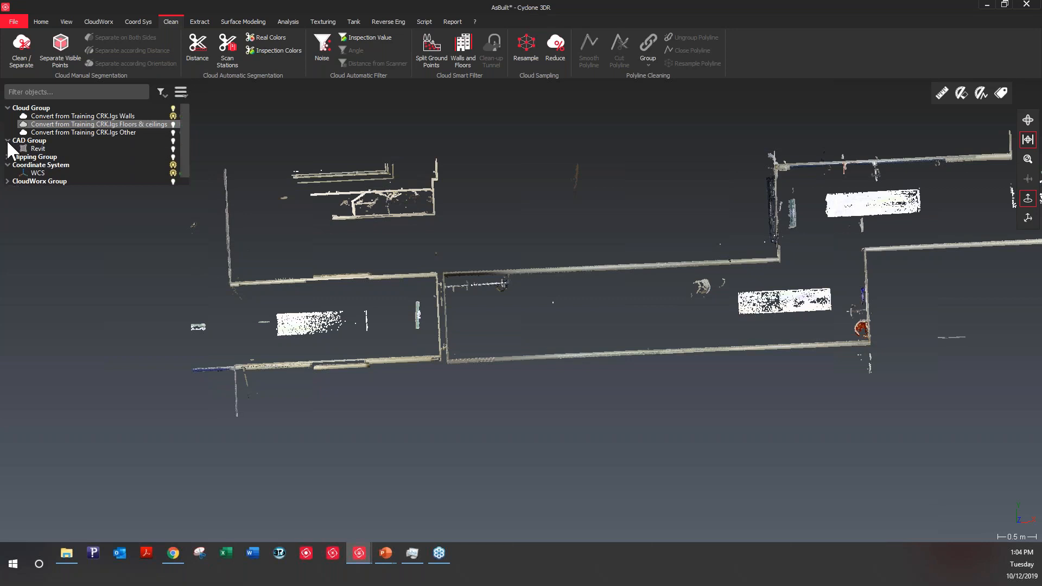
left_click(173, 148)
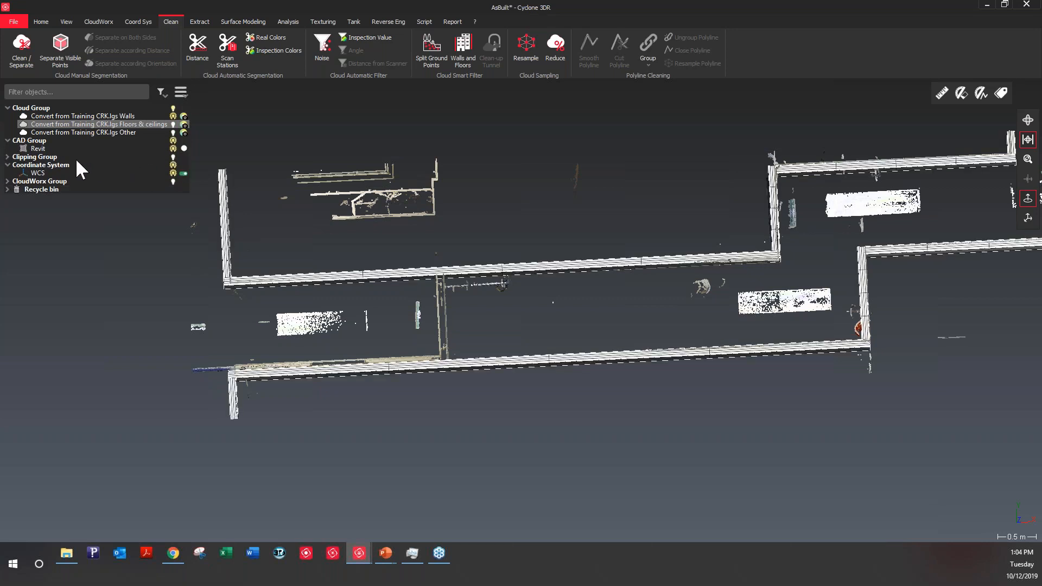
Inspect the walls cloud against the Revit CAD model with colors applied on the measure and a 0.1 m maximum distance, and preview the deviations.
left_click(36, 149)
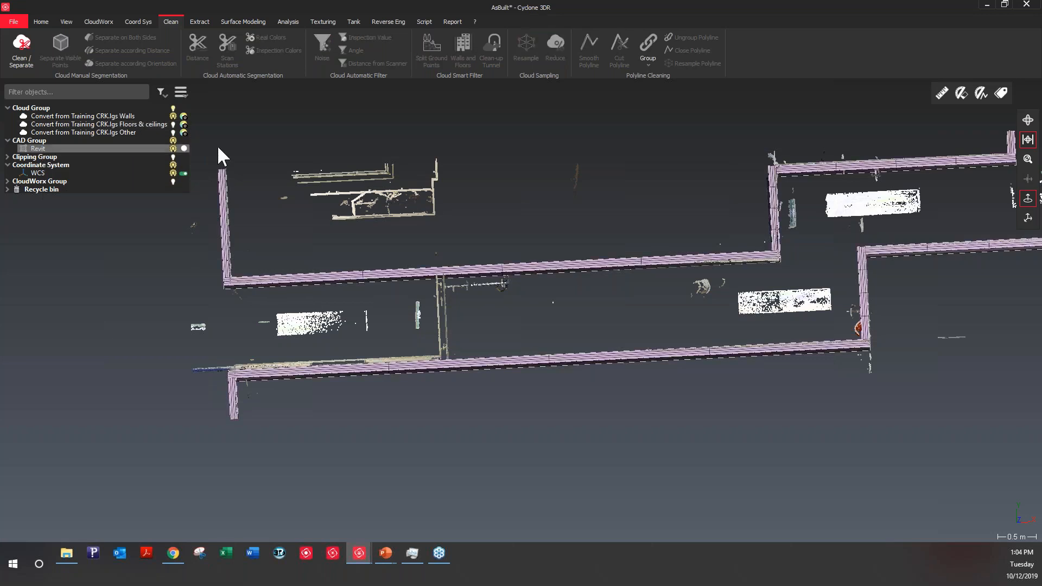
left_click(108, 116, "ctrl")
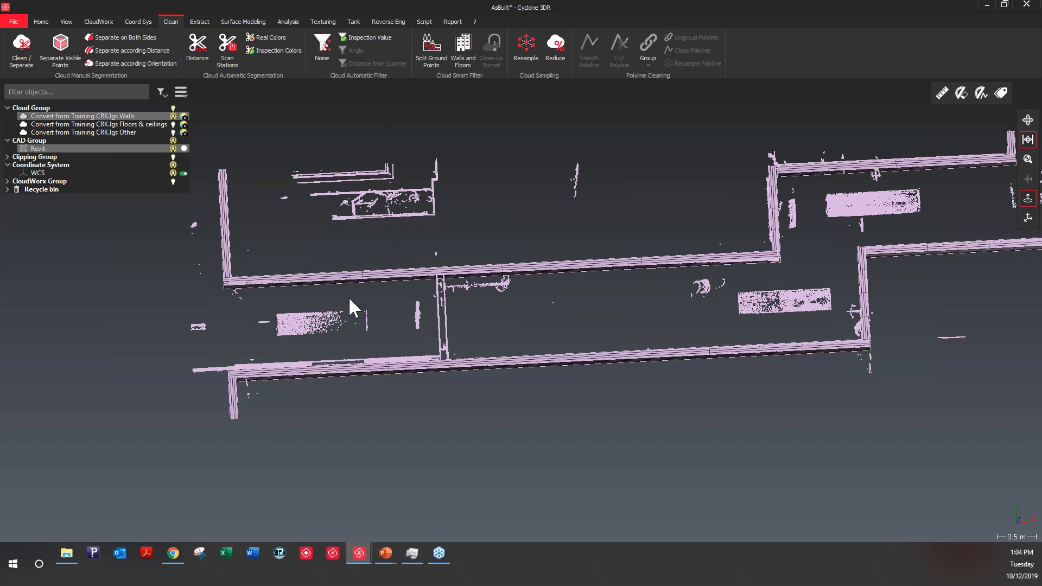
left_click(295, 19)
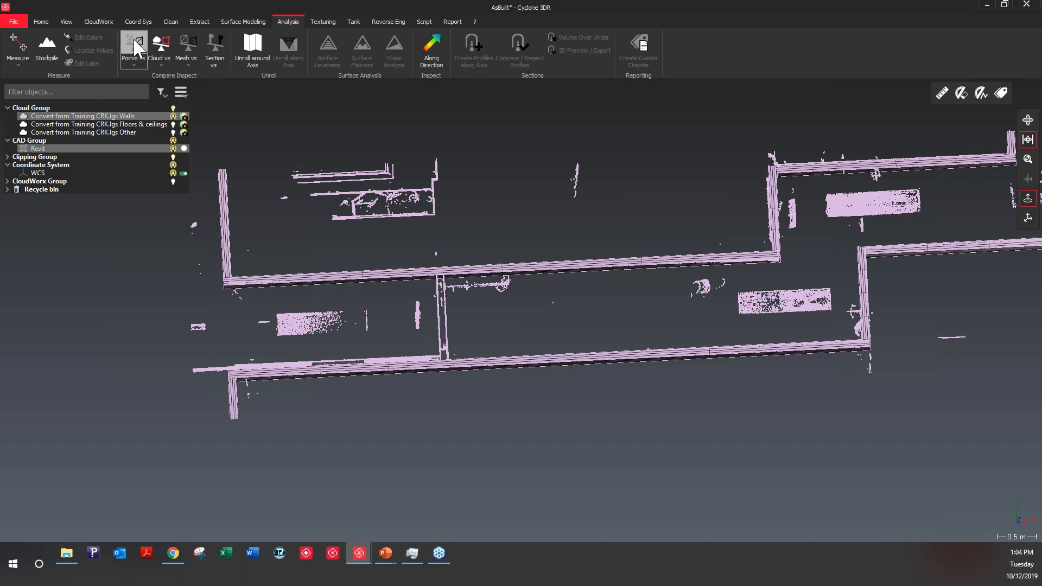
left_click(198, 57)
left_click(167, 61)
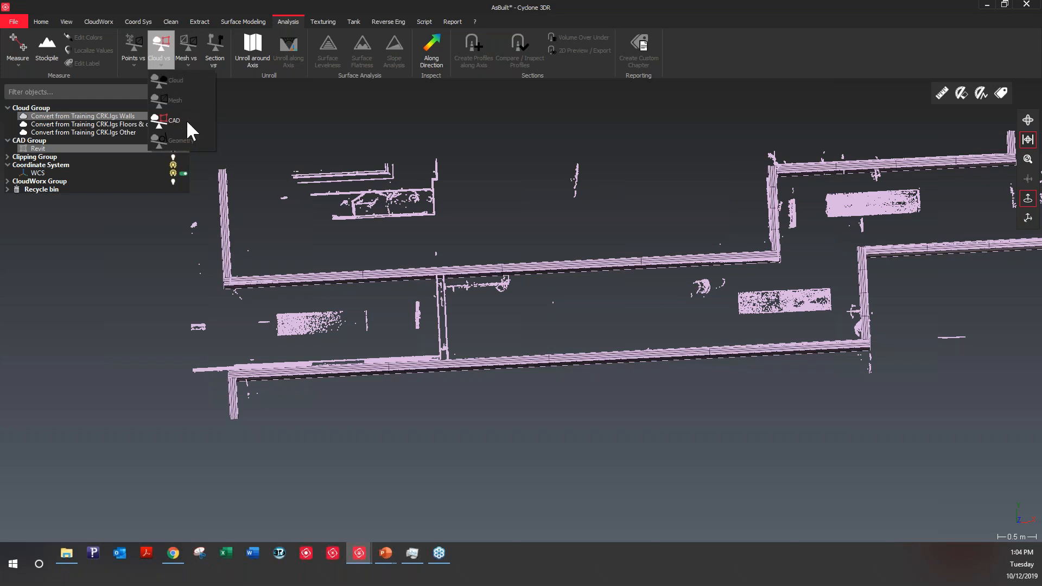
mouse_move(173, 121)
left_click(164, 118)
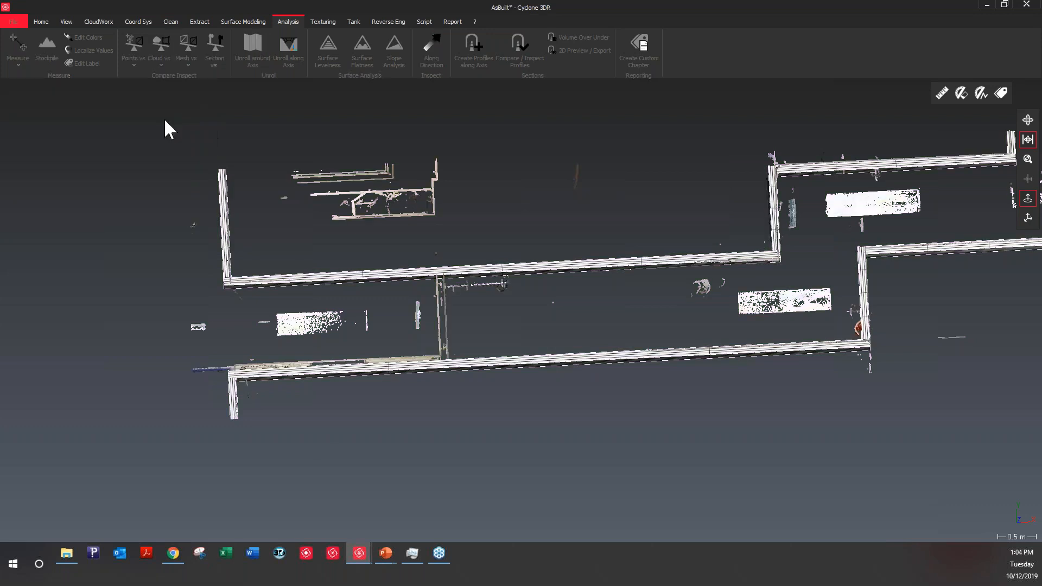
left_click_drag(576, 349, 386, 303)
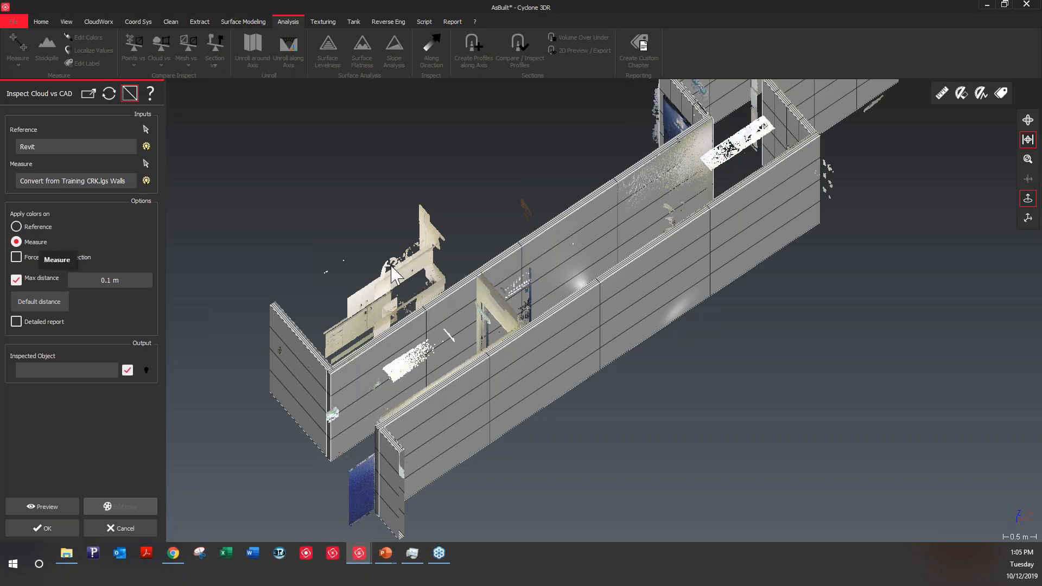
left_click(43, 505)
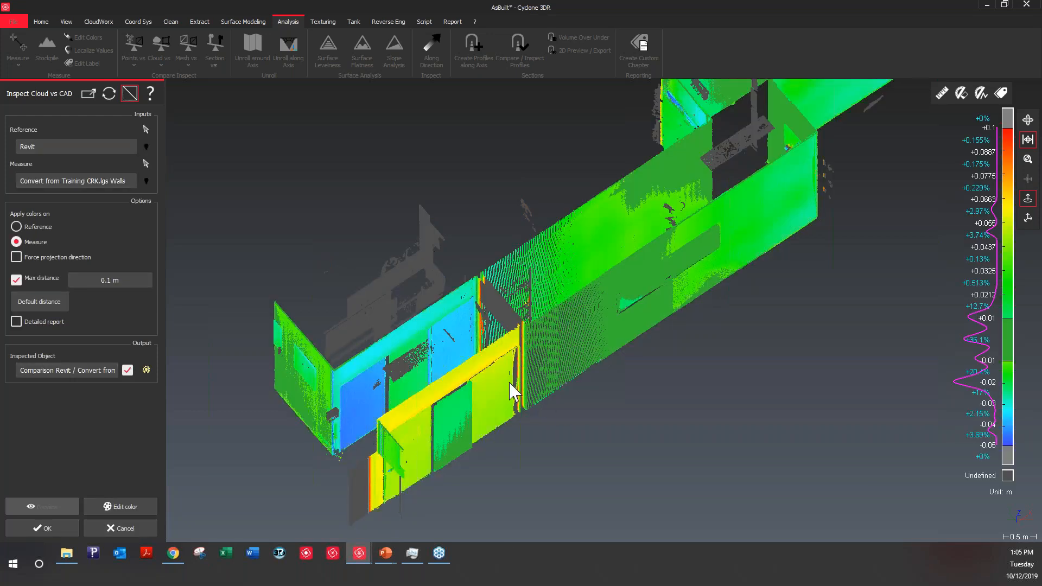
left_click_drag(512, 391, 653, 373)
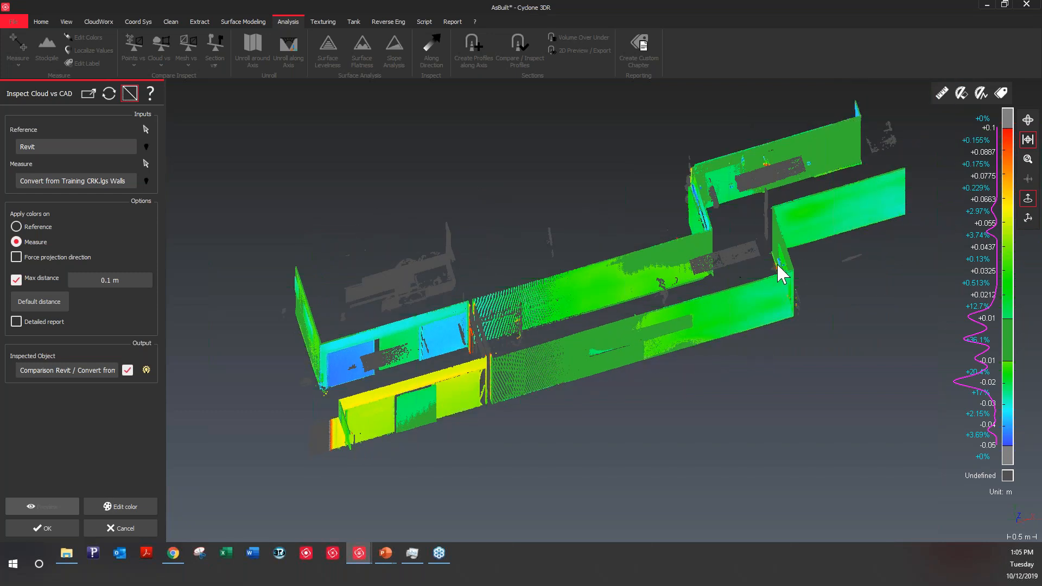
scroll(782, 274, "up", 2)
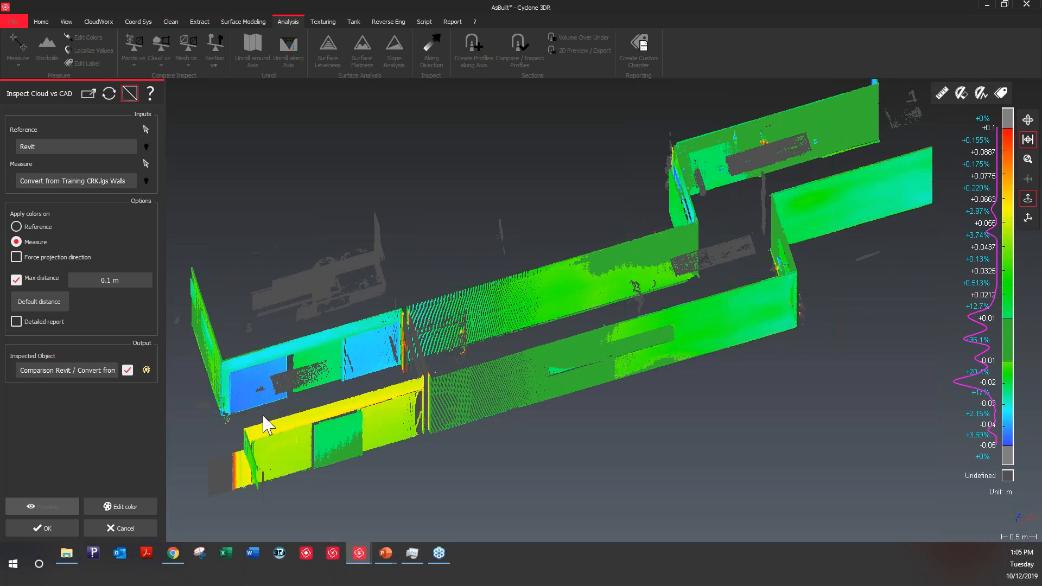
Color the deviations in Tolerance mode with limits of 0.02 m and -0.02 m, and accept the inspection.
left_click(134, 509)
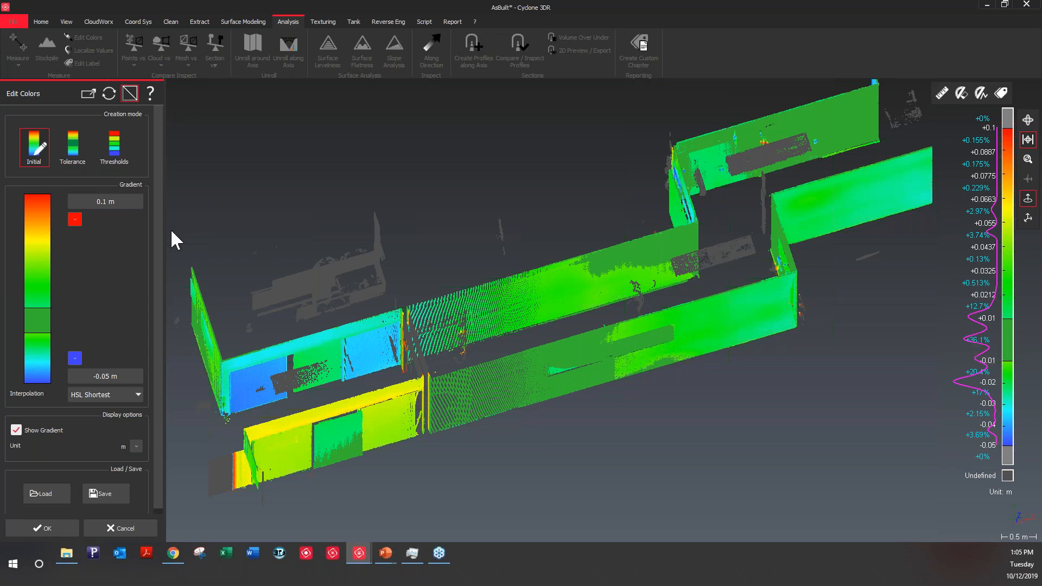
left_click(73, 145)
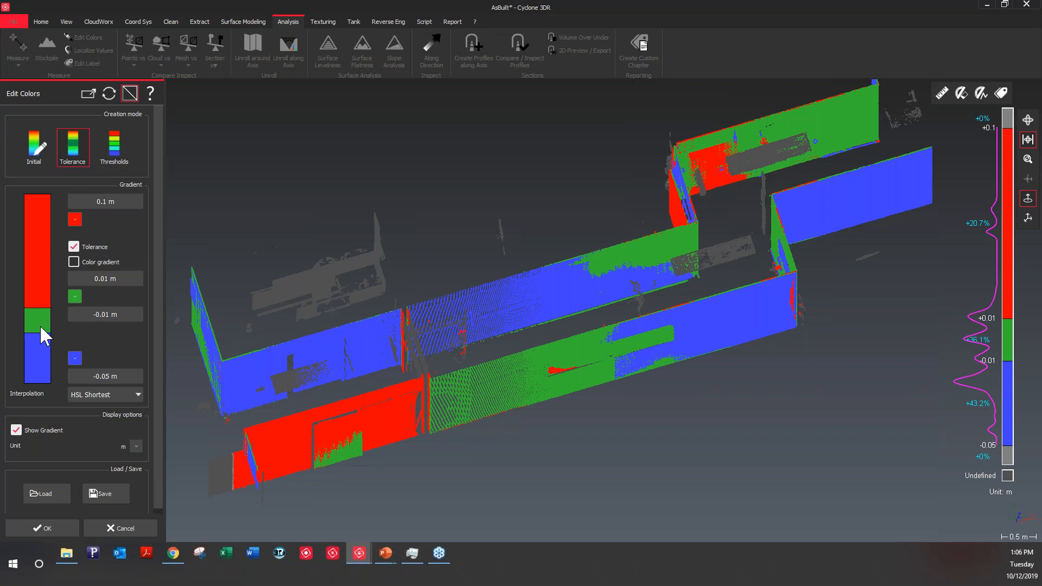
left_click(107, 279)
key("BackSpace")
type("2")
left_click(106, 316)
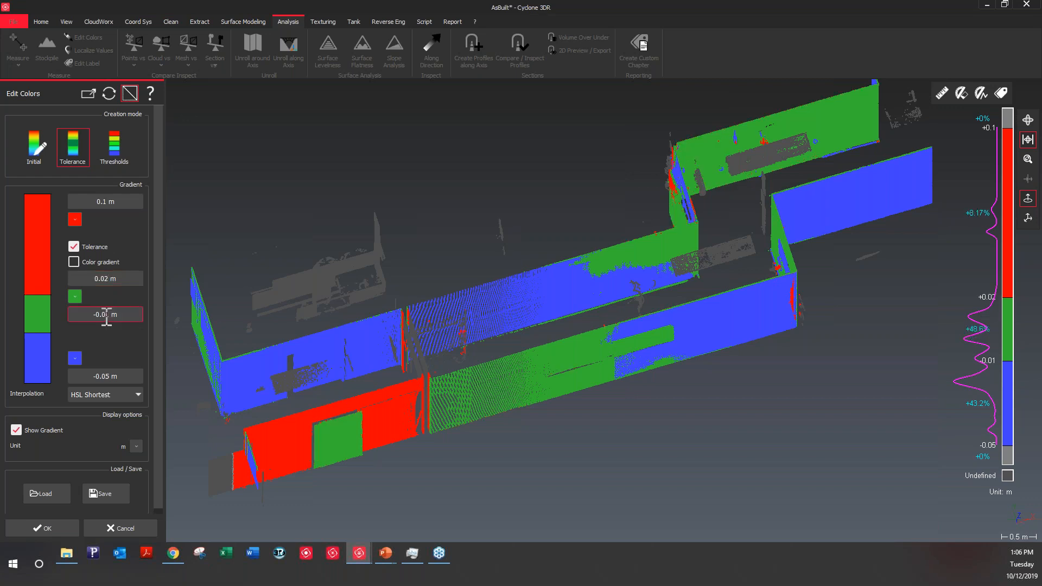
key("Return")
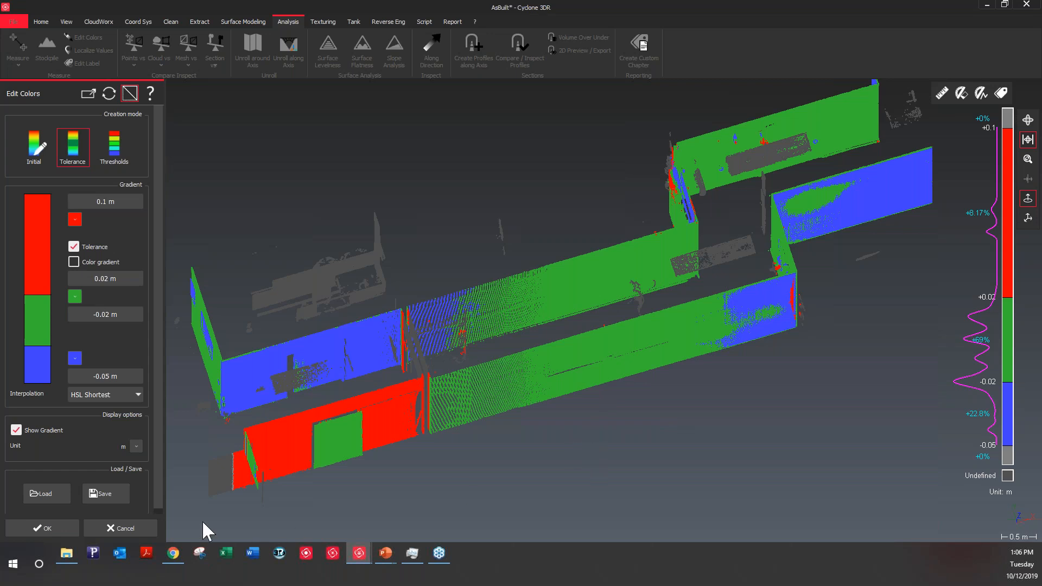
left_click(63, 528)
left_click(59, 527)
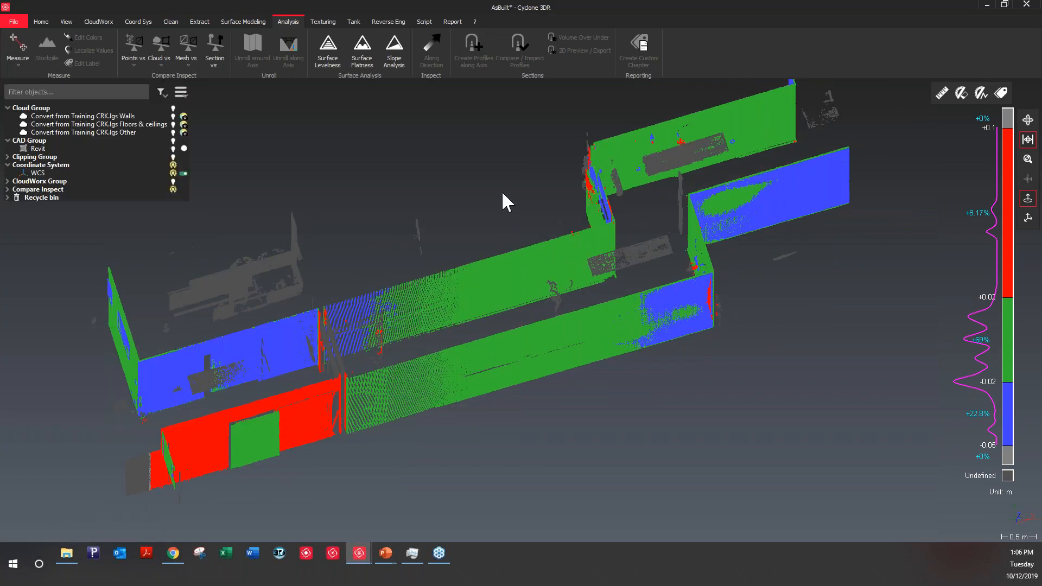
Review the inspection report's cover and the Inspect Cloud vs CAD chapter with its deviation color map.
left_click(454, 21)
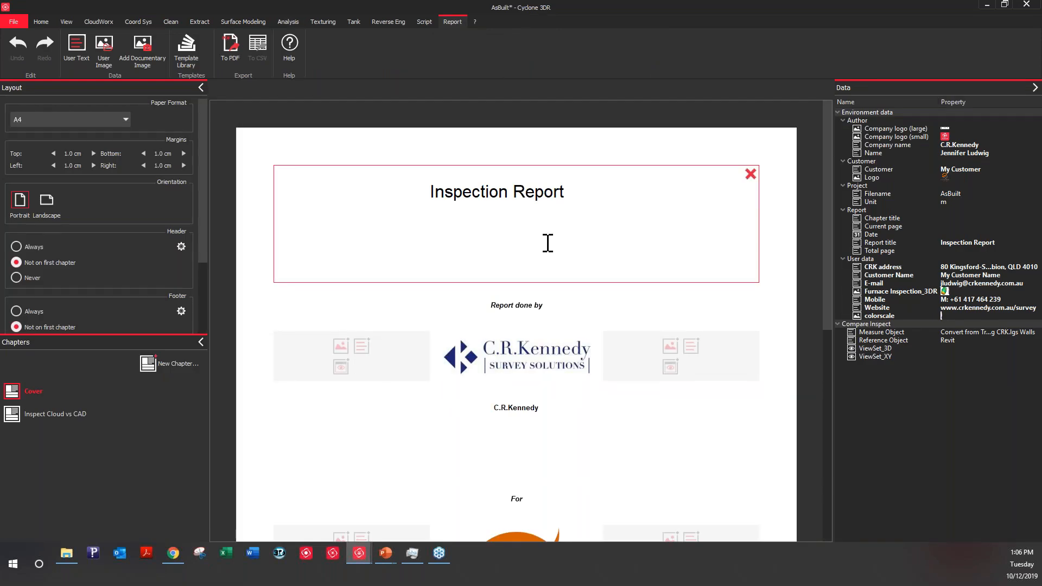
scroll(705, 365, "down", 5)
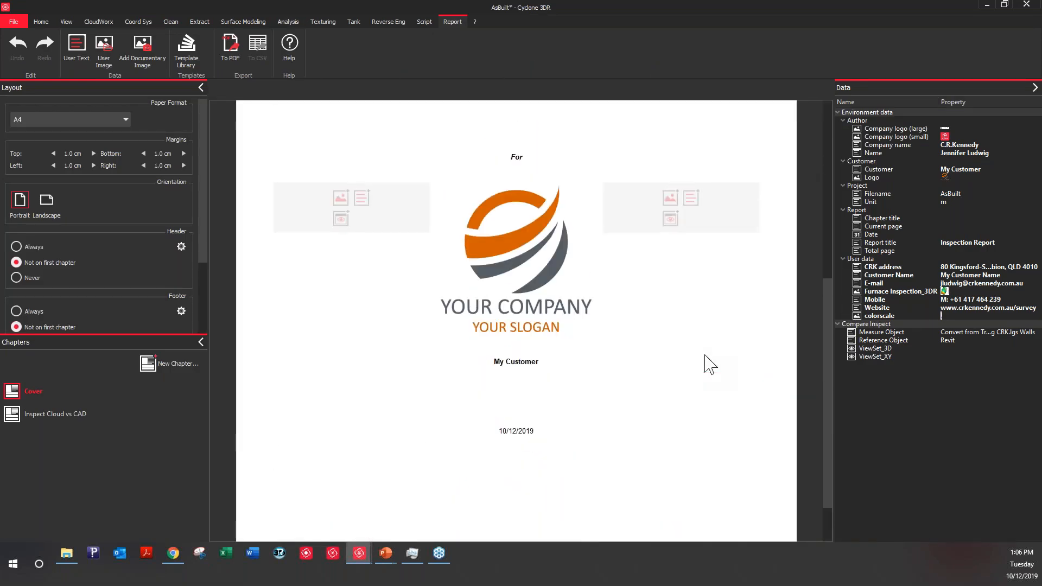
scroll(705, 365, "up", 4)
scroll(704, 365, "up", 2)
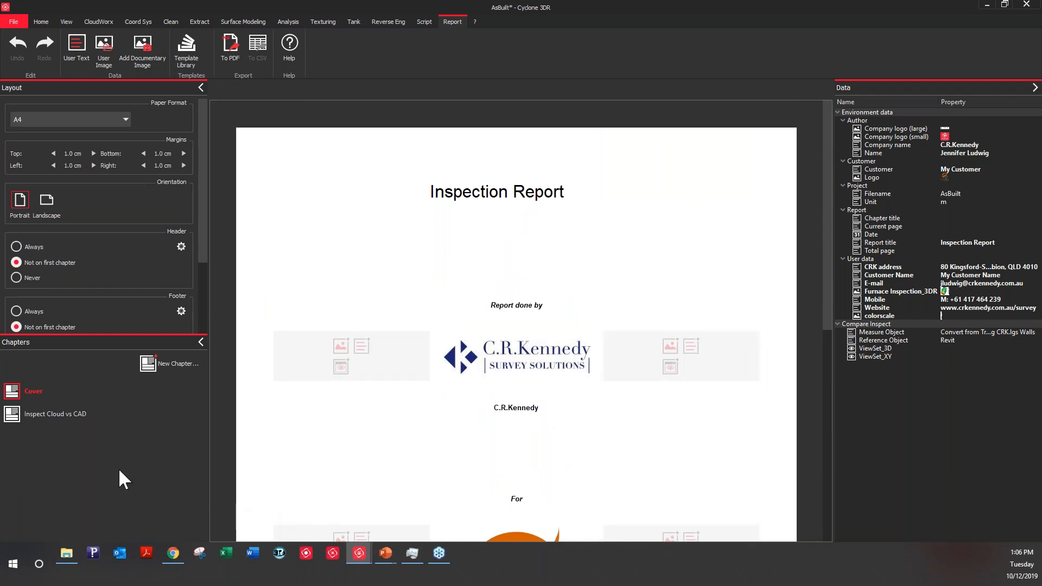
left_click(45, 416)
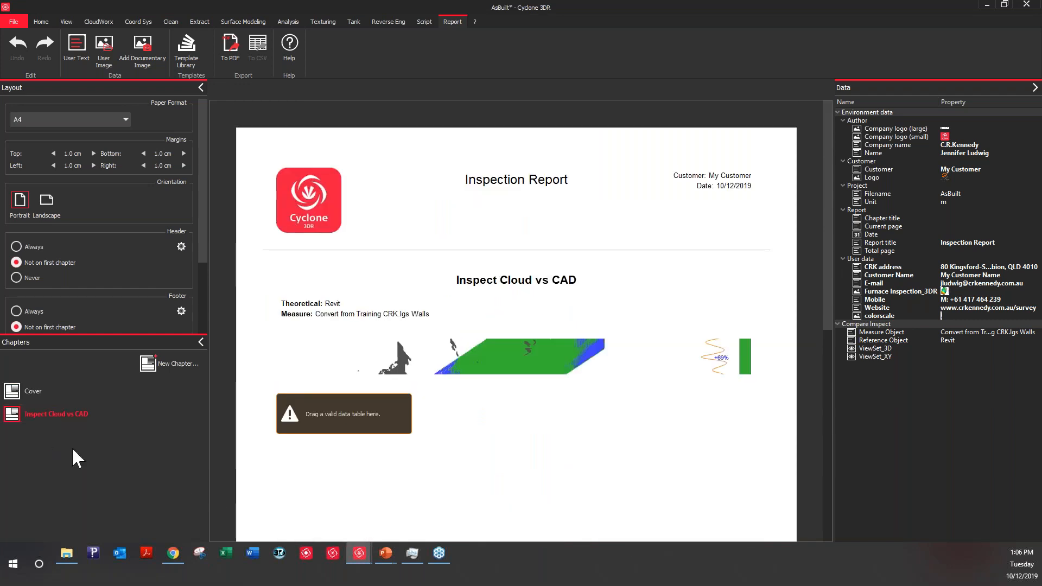
scroll(727, 374, "down", 3)
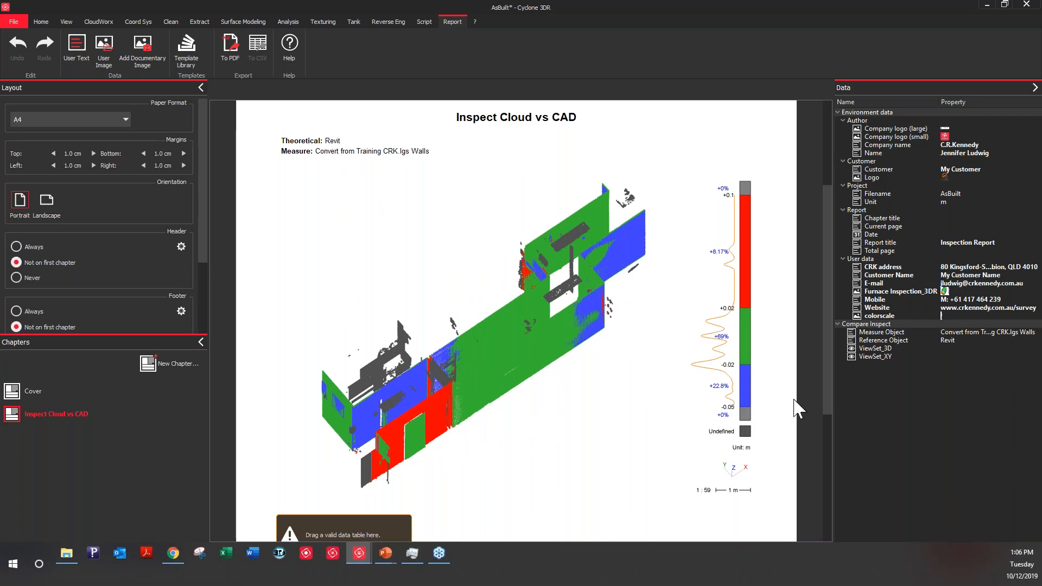
scroll(798, 410, "down", 3)
scroll(798, 409, "up", 3)
scroll(798, 410, "up", 2)
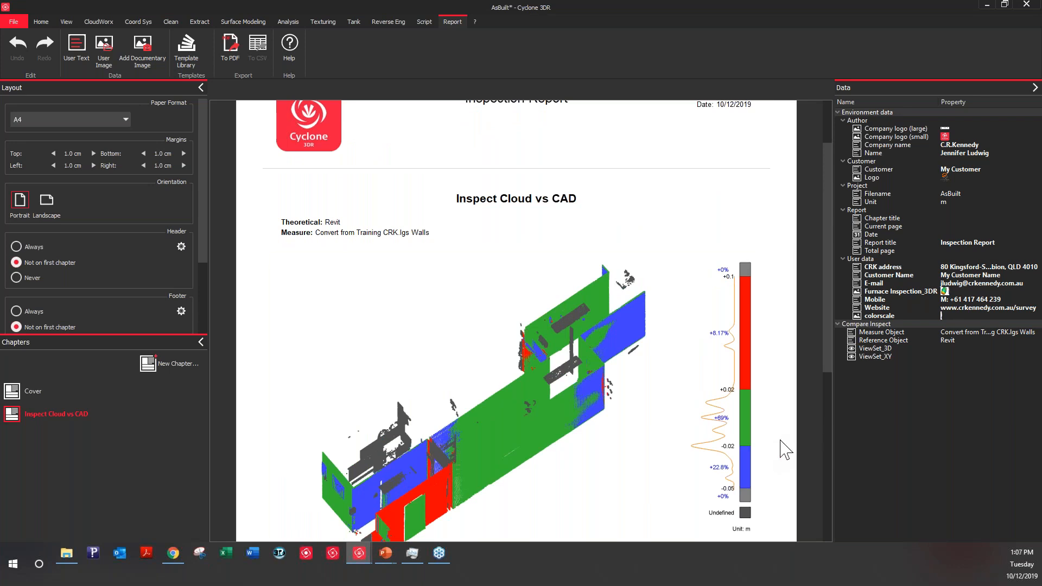
scroll(781, 448, "down", 1)
left_click(557, 399)
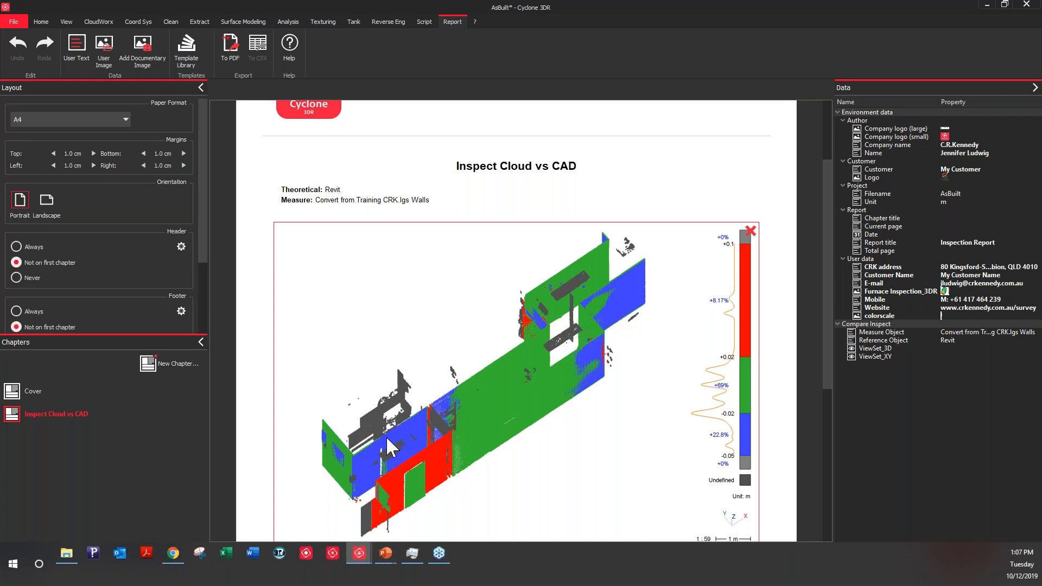
In top view, add a point-to-point distance label along Y between the blue and red walls of the narrow corridor section.
left_click(48, 22)
left_click_drag(128, 426, 271, 384)
scroll(70, 354, "up", 5)
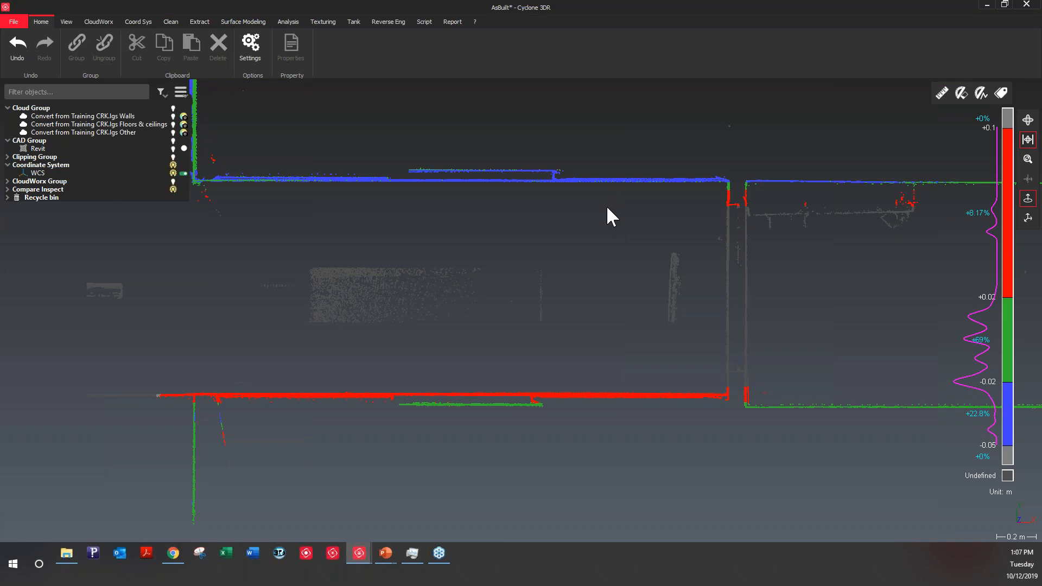
scroll(763, 439, "down", 1)
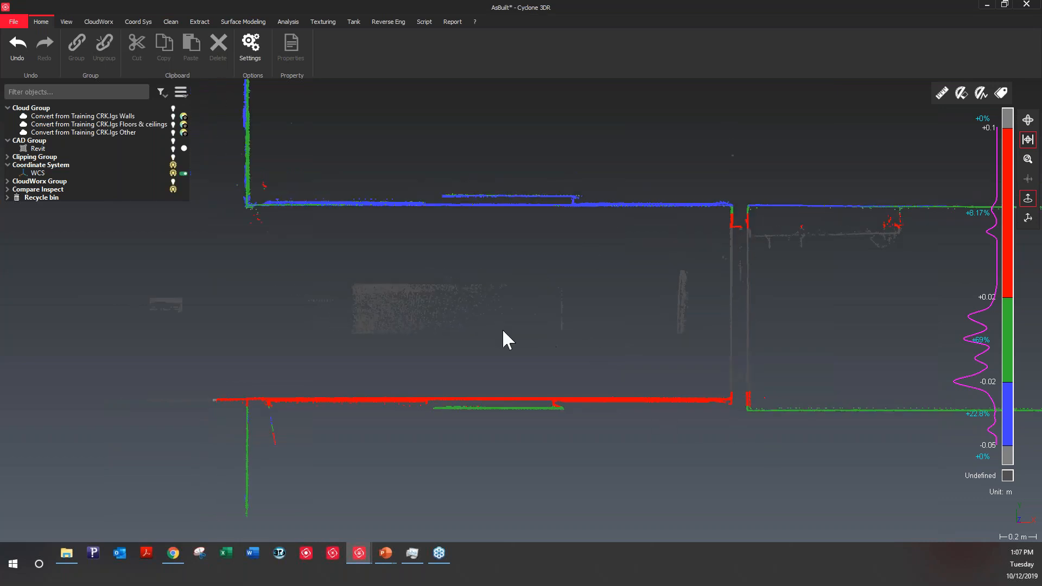
scroll(718, 376, "down", 1)
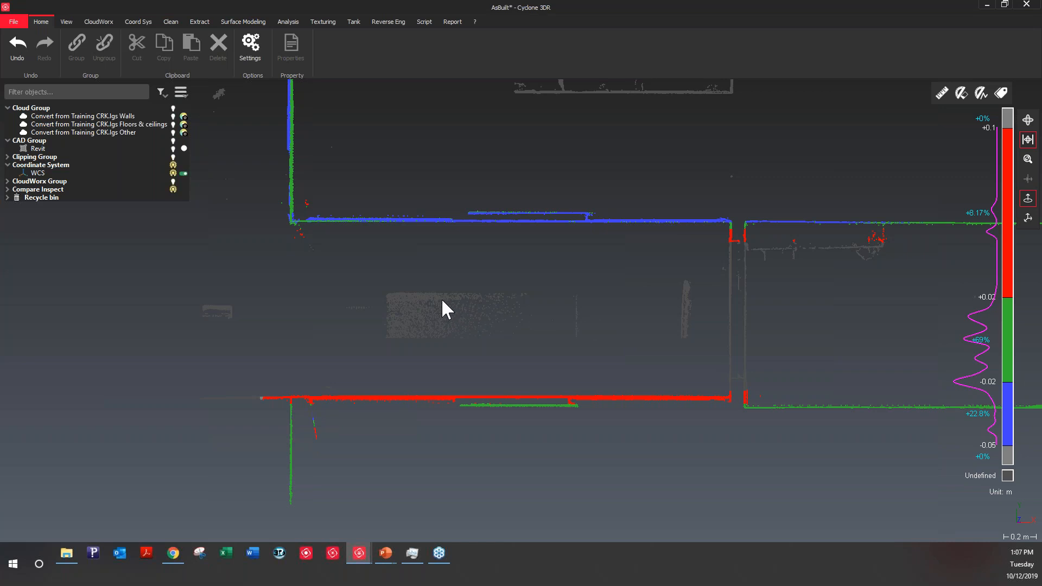
left_click(288, 21)
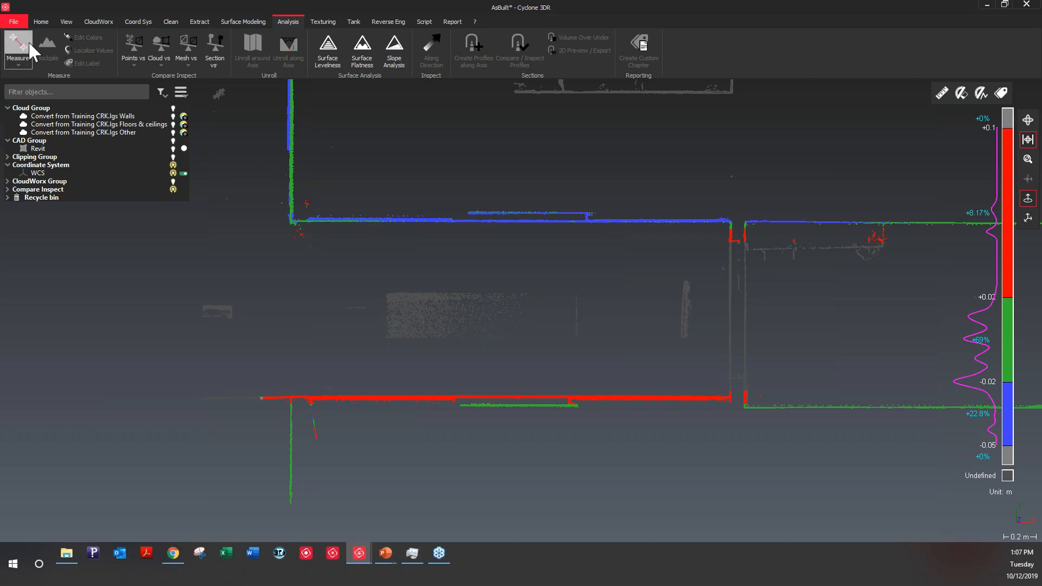
left_click(18, 62)
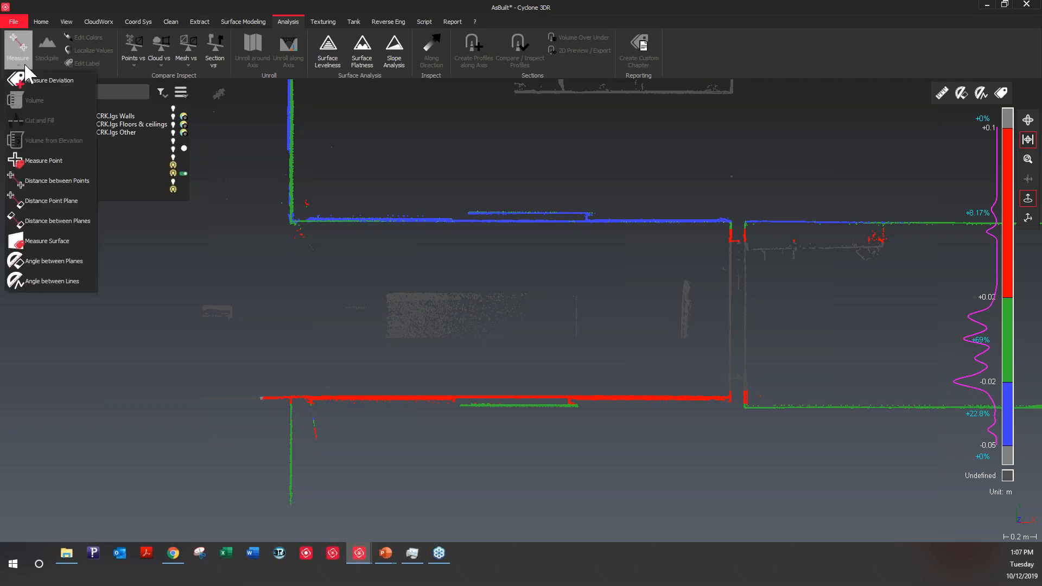
left_click(37, 177)
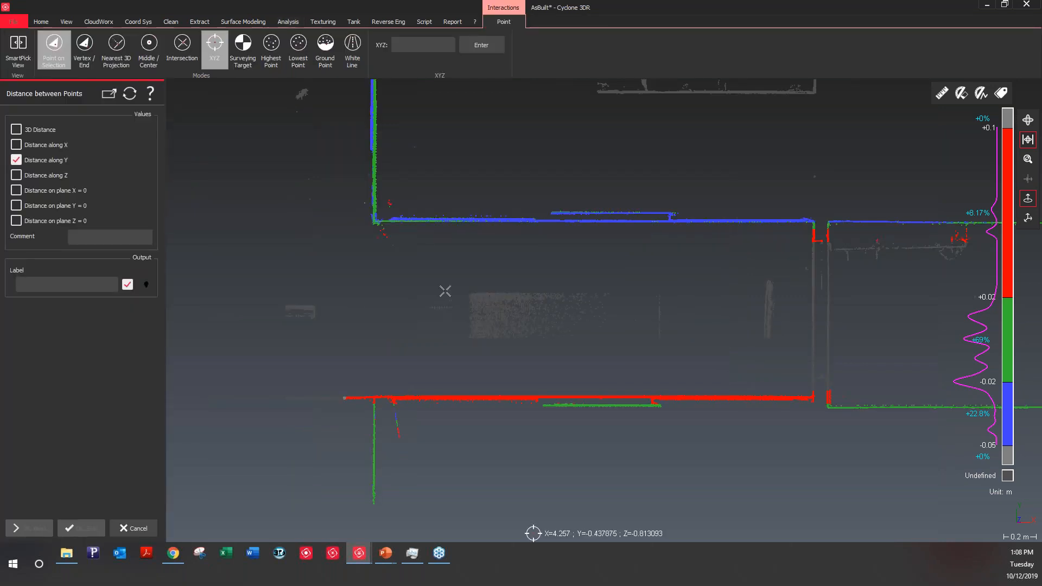
left_click(500, 221)
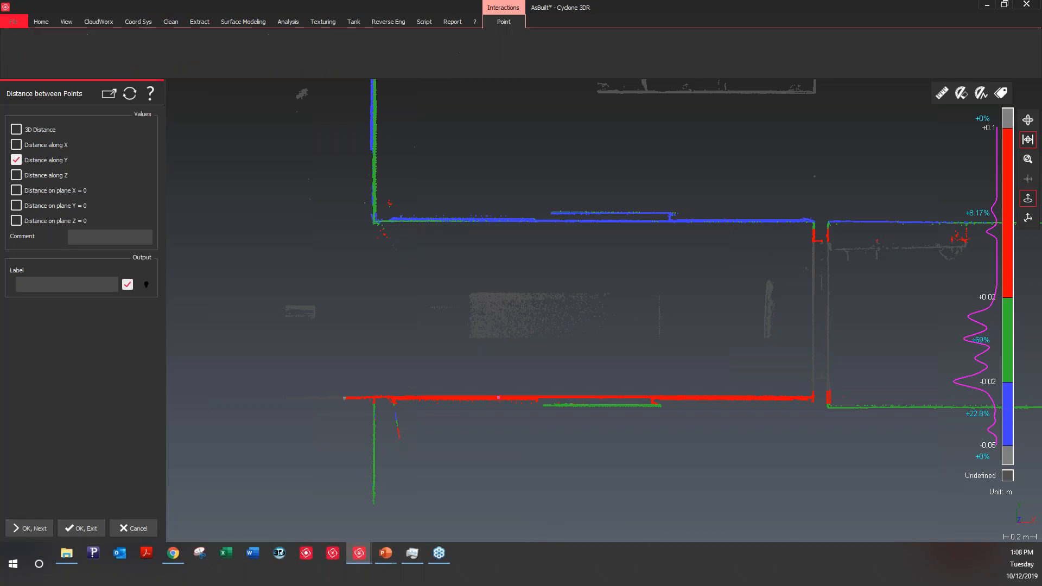
left_click(497, 397)
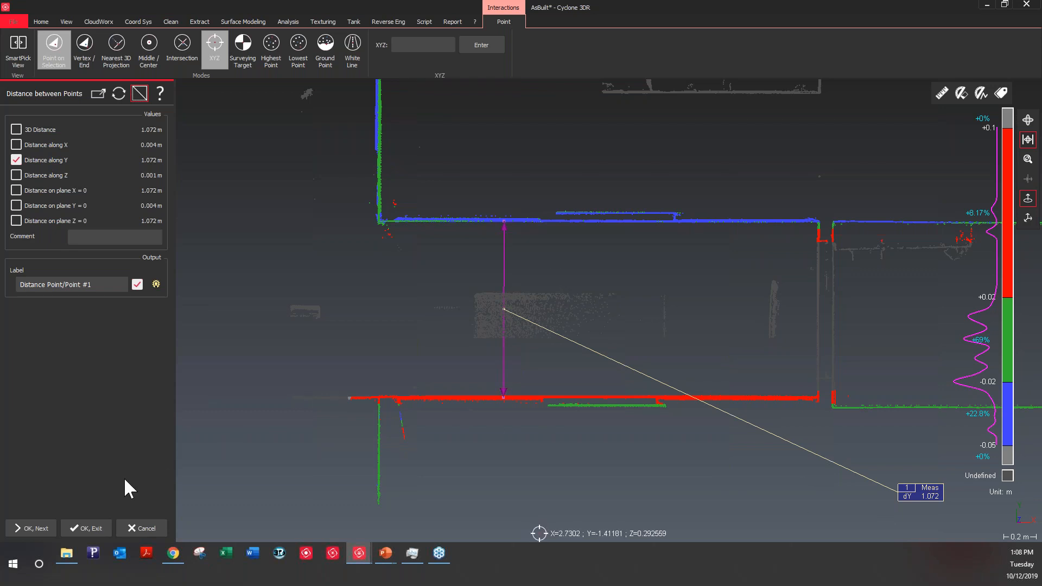
left_click(93, 527)
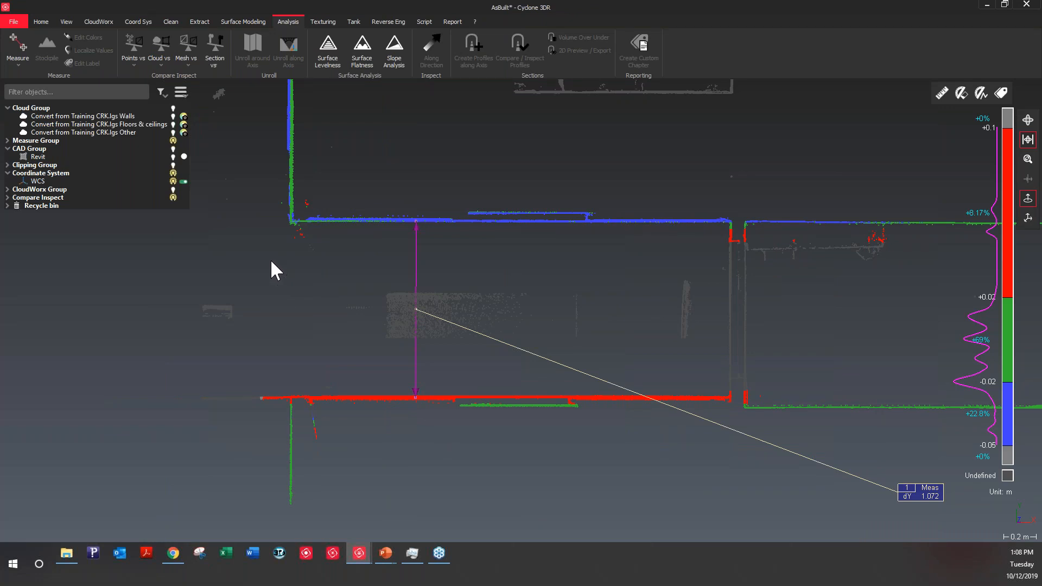
Save the current top view of the measured corridor as a view set and rename it Corridor.
left_click(66, 20)
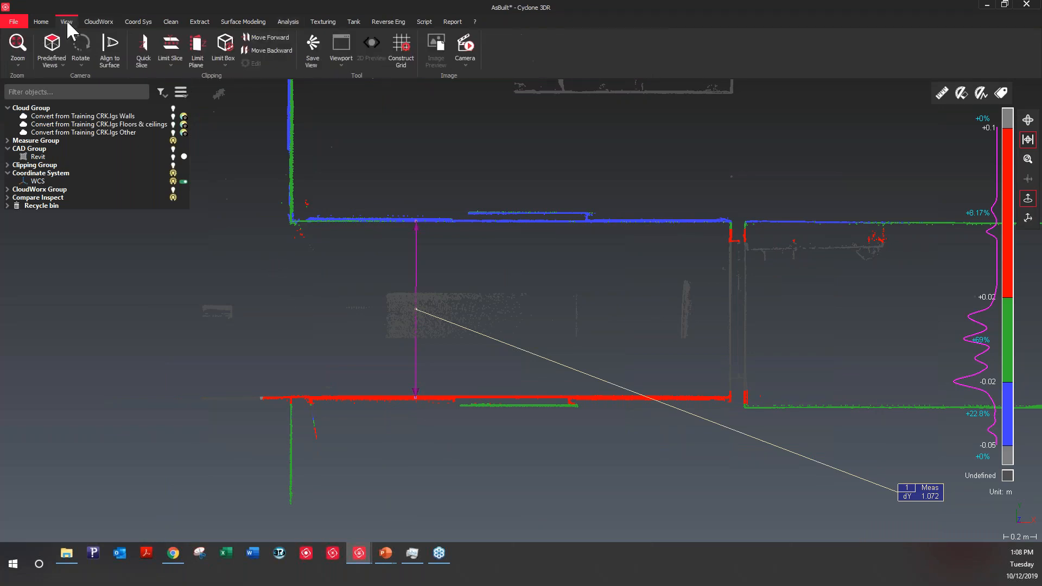
left_click(319, 63)
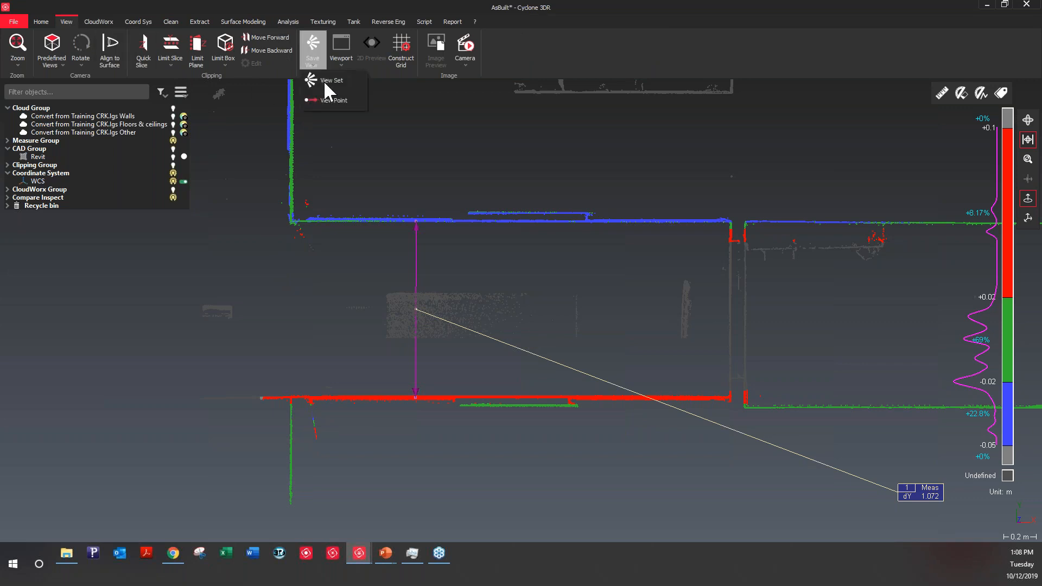
left_click(325, 81)
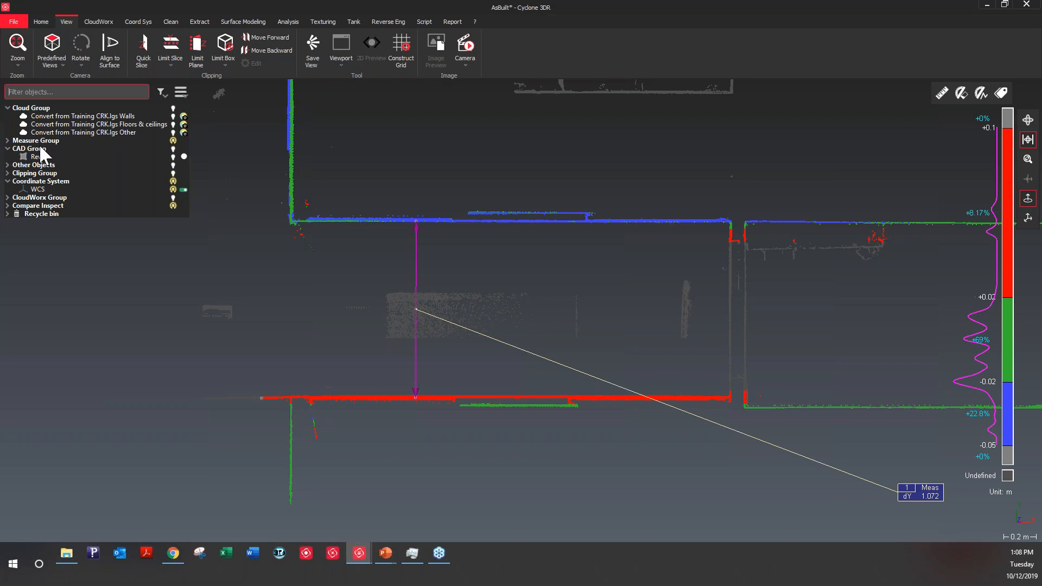
left_click(8, 166)
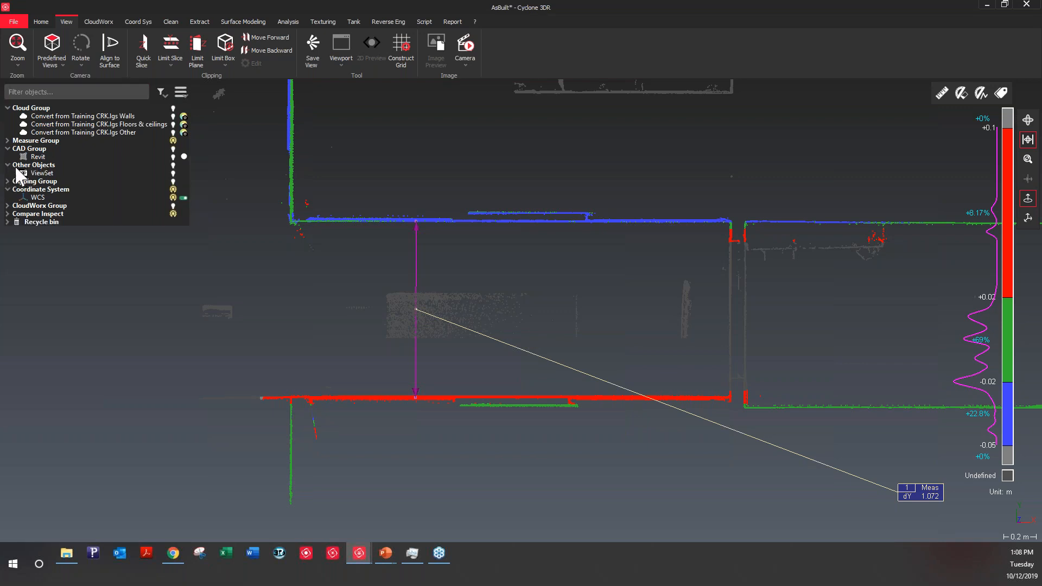
left_click(41, 173)
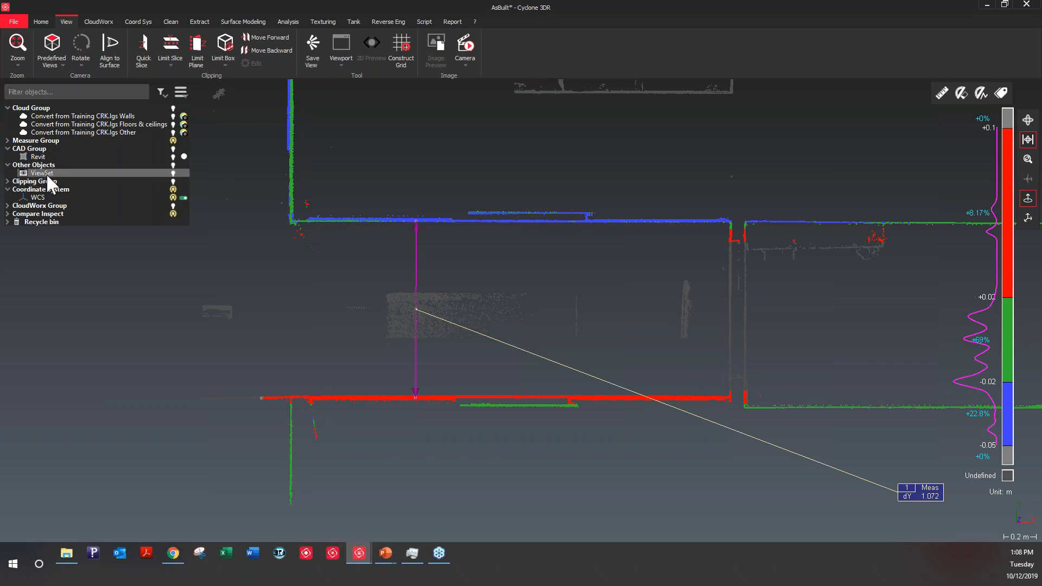
left_click(47, 174)
type("Corridor")
left_click(112, 255)
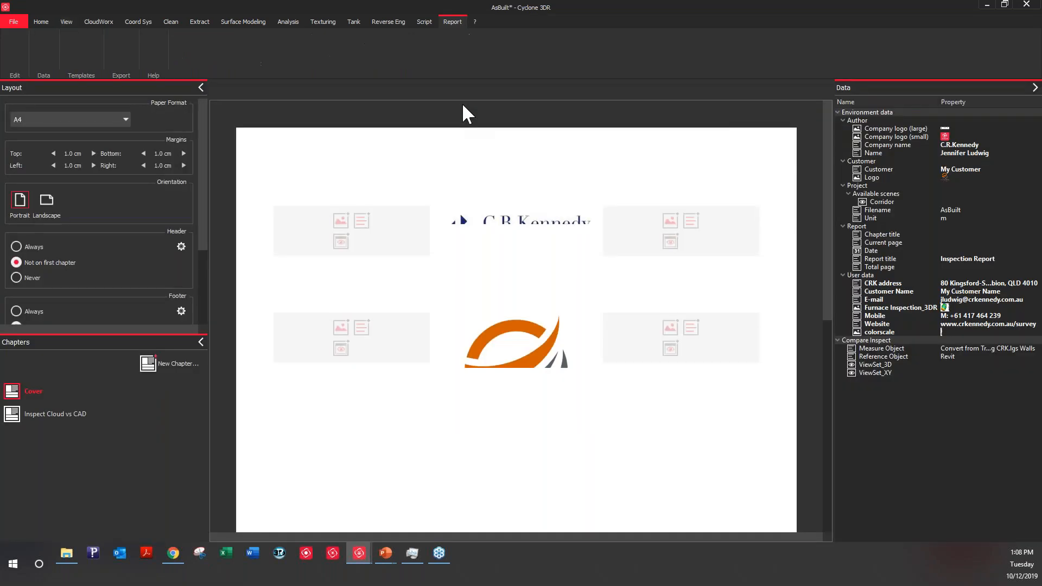
Remove the empty data table placeholder below the 3D deviation view in the report's Inspect Cloud vs CAD chapter.
left_click(67, 413)
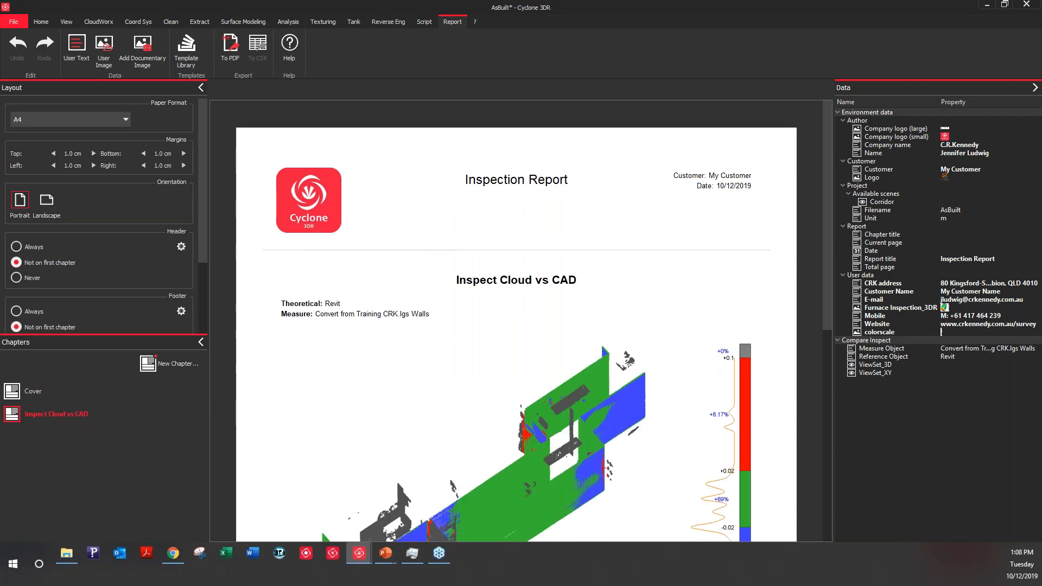
scroll(622, 341, "down", 5)
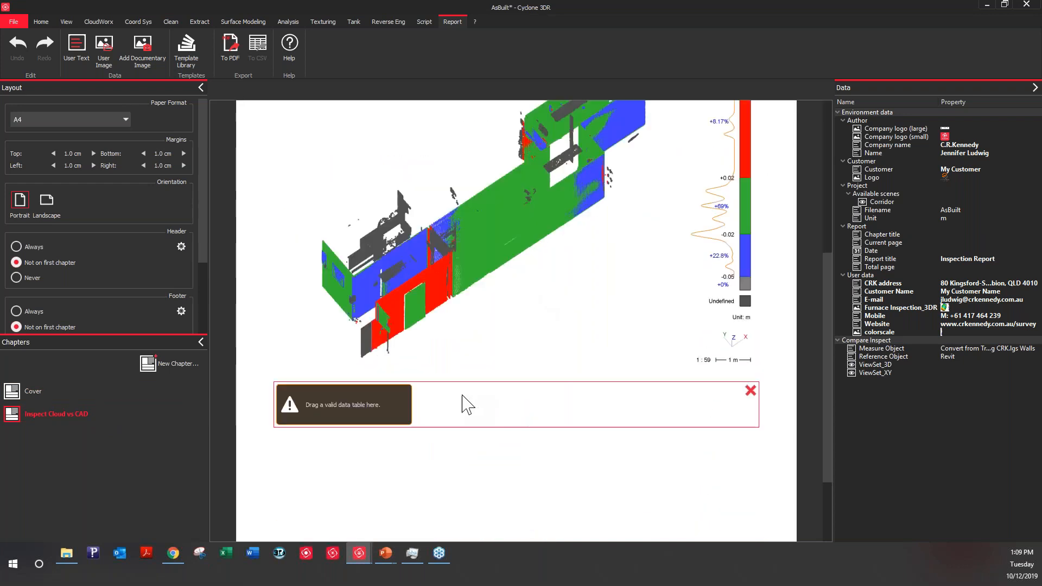
left_click(750, 391)
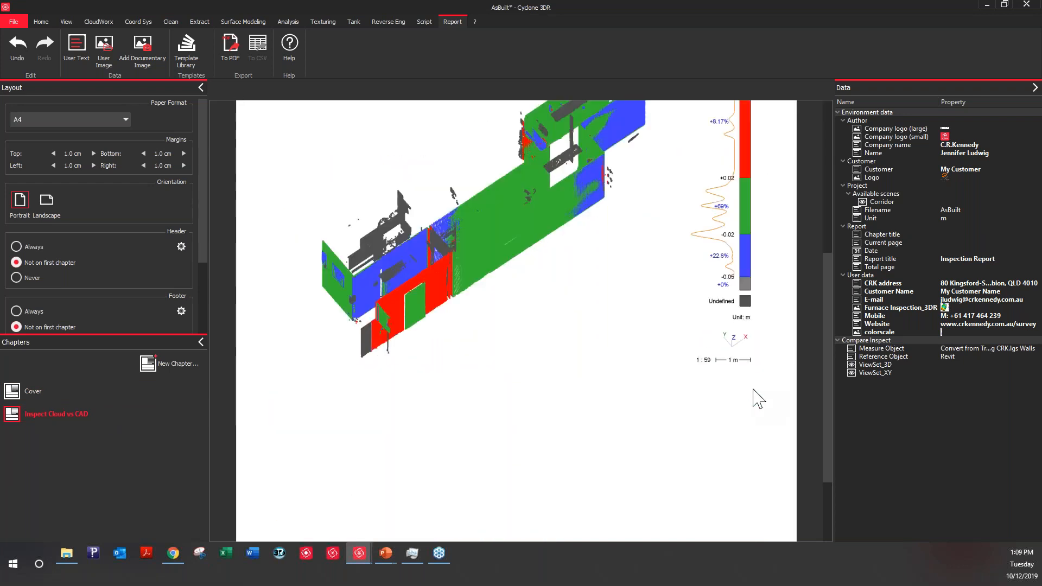
Add a new block below the 3D deviation view and fill it with the Corridor scene.
left_click(516, 375)
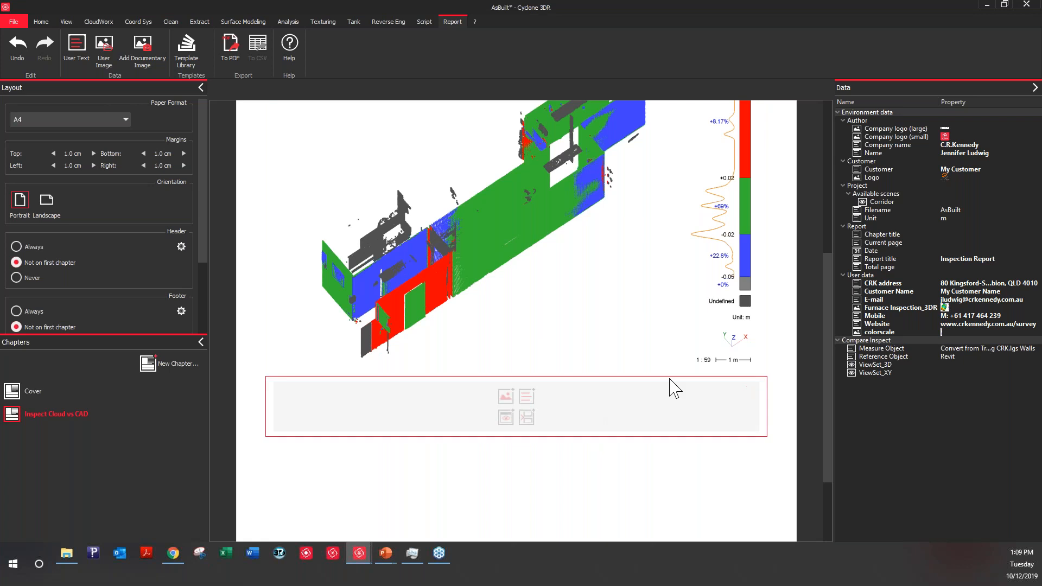
left_click(880, 201)
left_click_drag(881, 203, 515, 404)
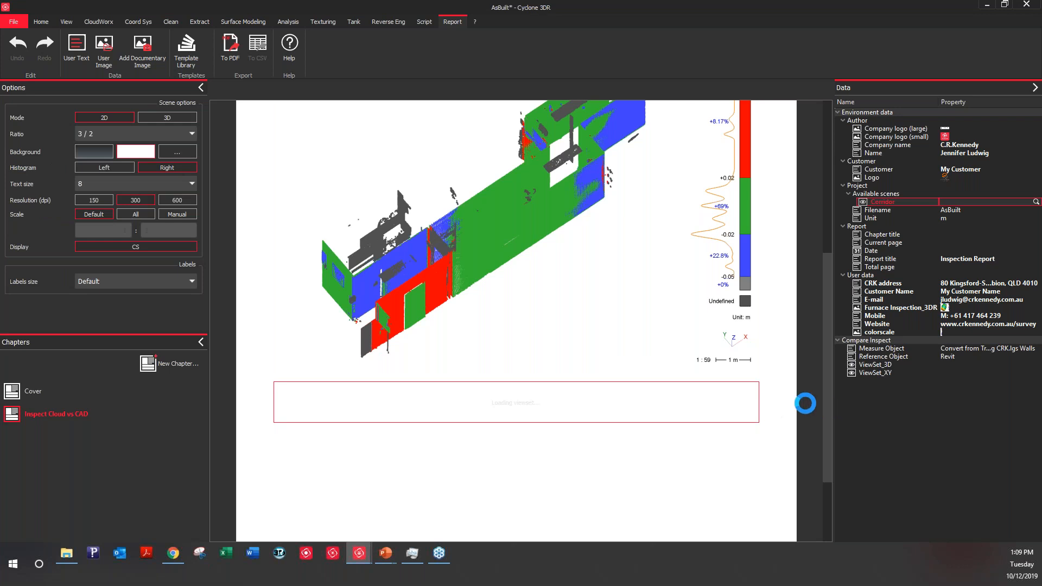
scroll(796, 402, "down", 3)
scroll(797, 414, "down", 1)
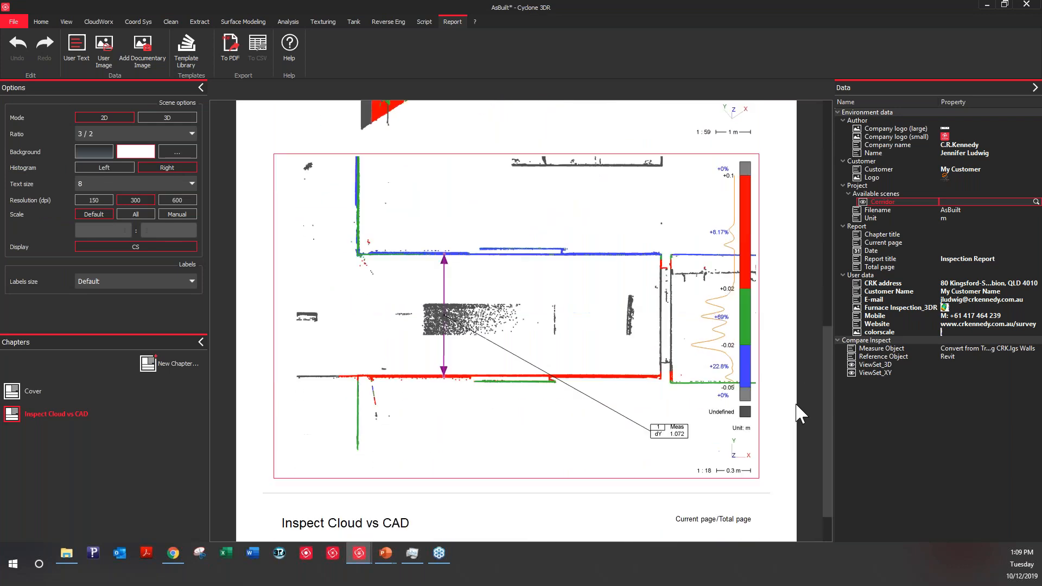
scroll(798, 414, "down", 1)
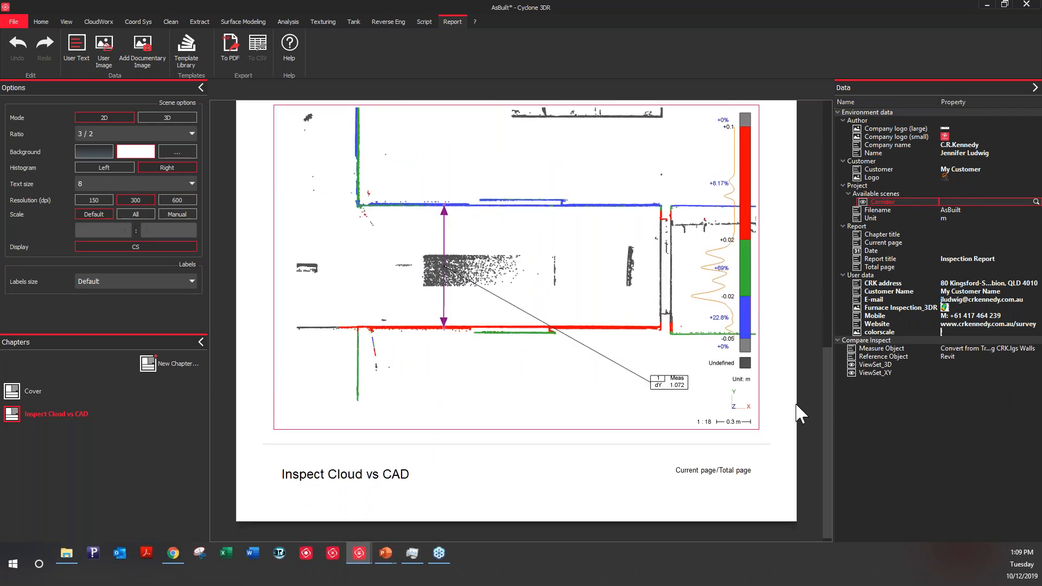
scroll(783, 367, "up", 3)
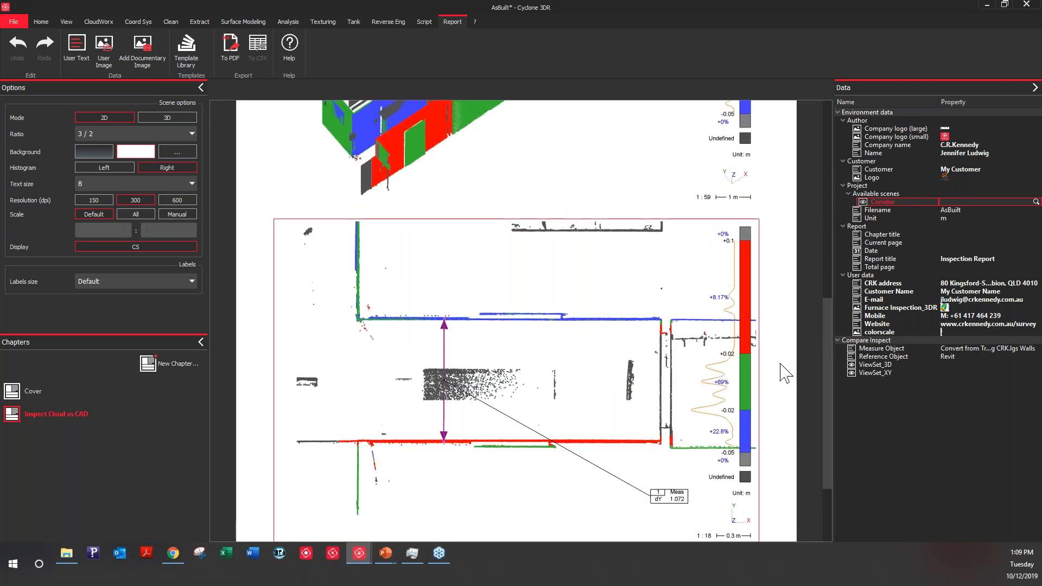
Insert a text block above the Corridor scene reading "Zoom on the WEST corridor".
left_click(517, 261)
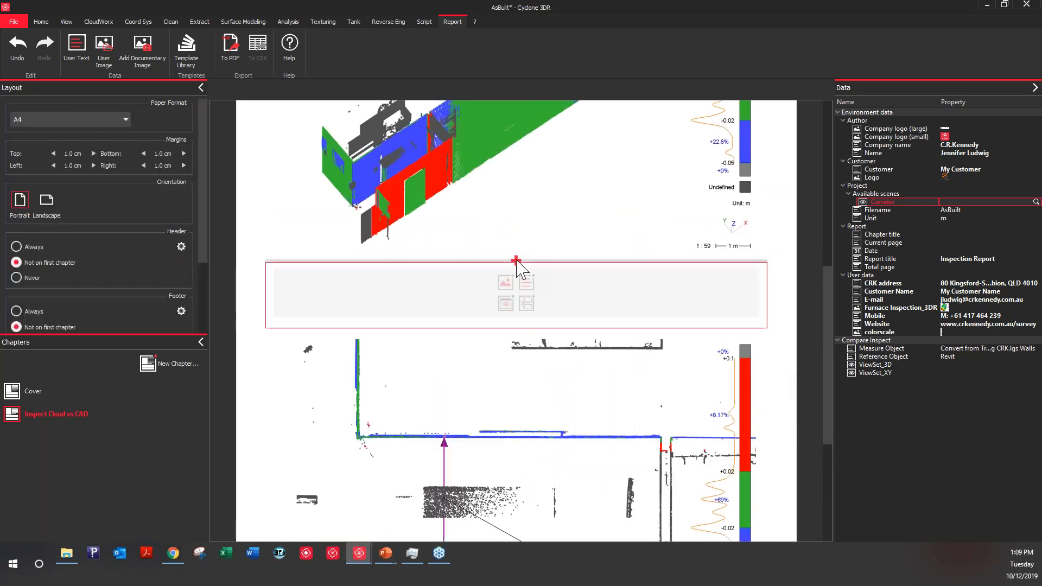
left_click(531, 285)
left_click(571, 295)
type("Zoom ")
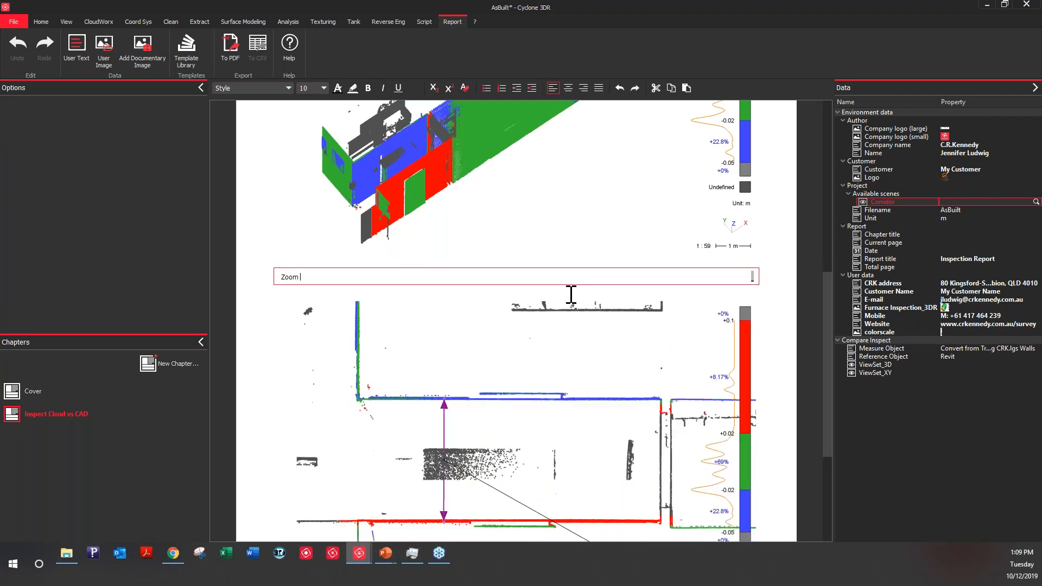
type("on the WEST coriddor")
key("BackSpace")
key("BackSpace")
key("BackSpace")
key("BackSpace")
key("BackSpace")
type("ridor")
Center the corridor title in Heading 2 style and insert a page break between it and the 3D deviation view.
left_click(509, 234)
left_click(568, 88)
left_click_drag(564, 275, 442, 282)
left_click(288, 88)
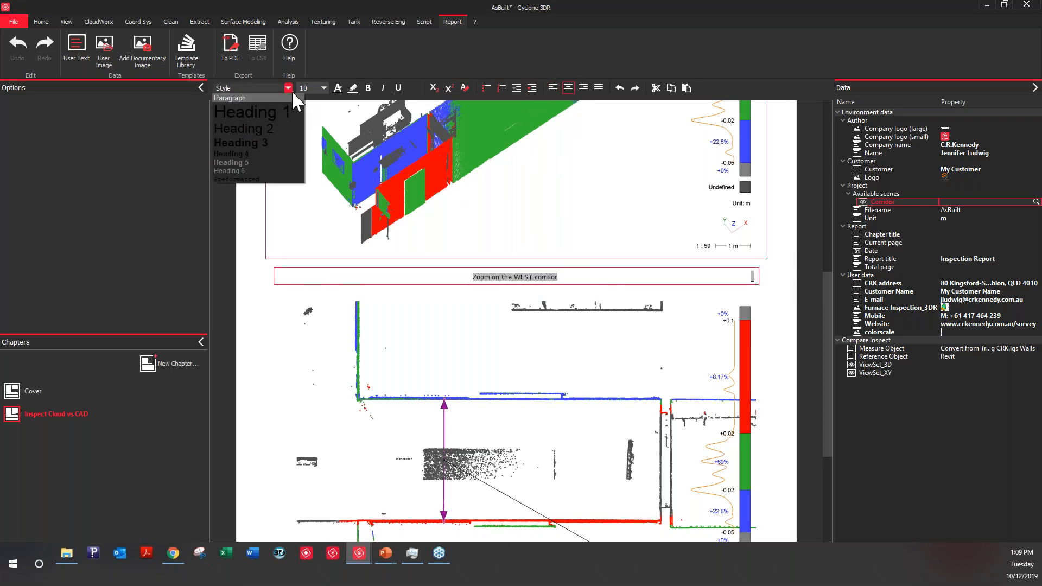
left_click(262, 129)
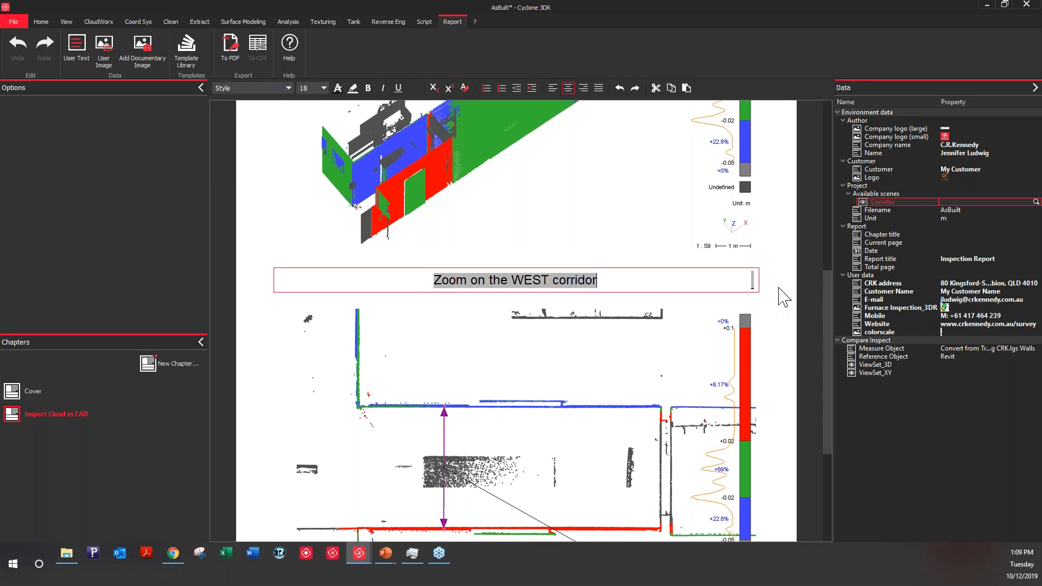
left_click(716, 297)
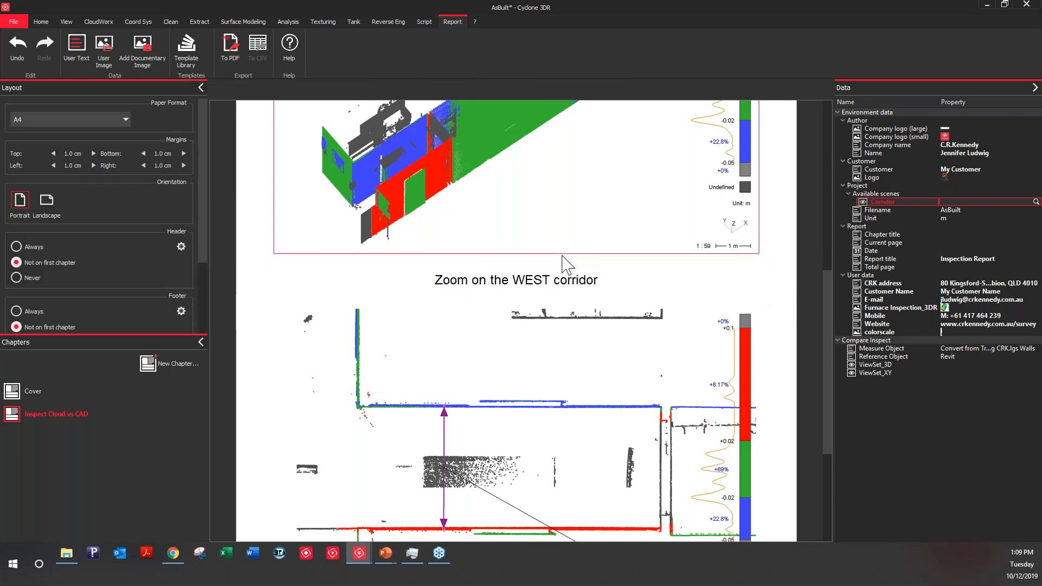
left_click(515, 261)
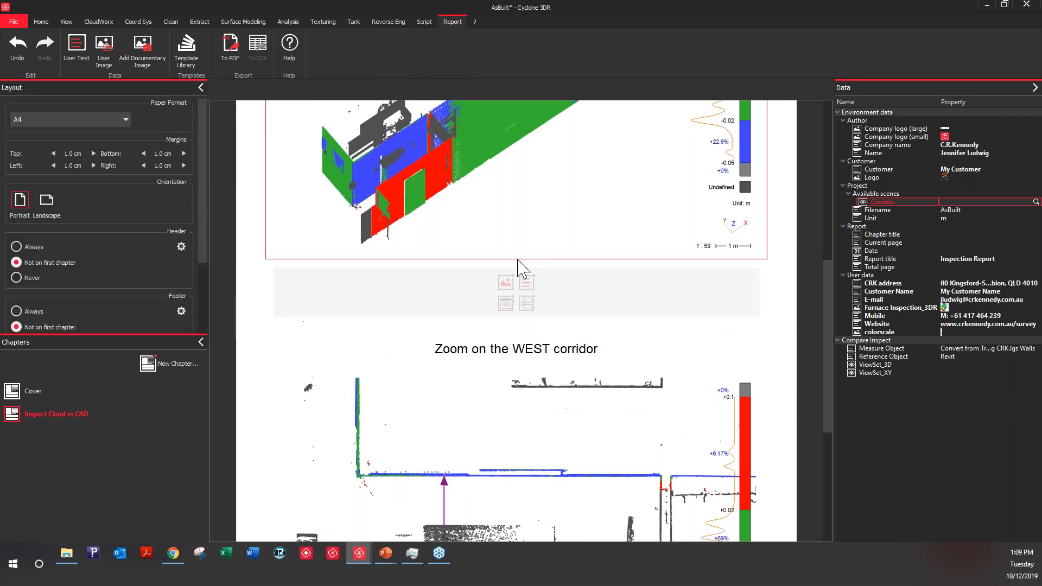
left_click(527, 303)
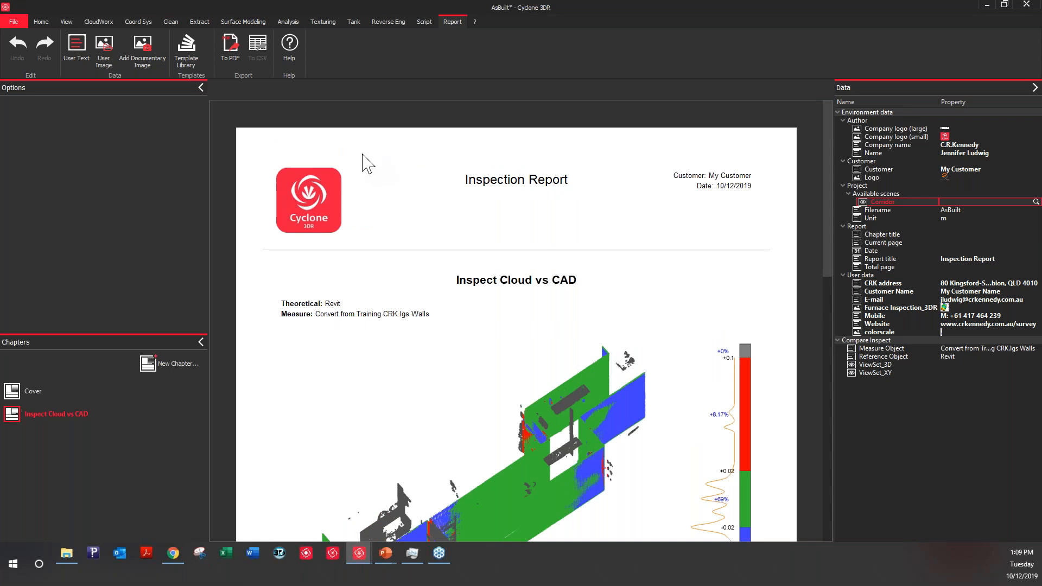
Export the report to PDF as Report-Inspection1.pdf in the Revit workflow folder and open the exported file.
left_click(233, 54)
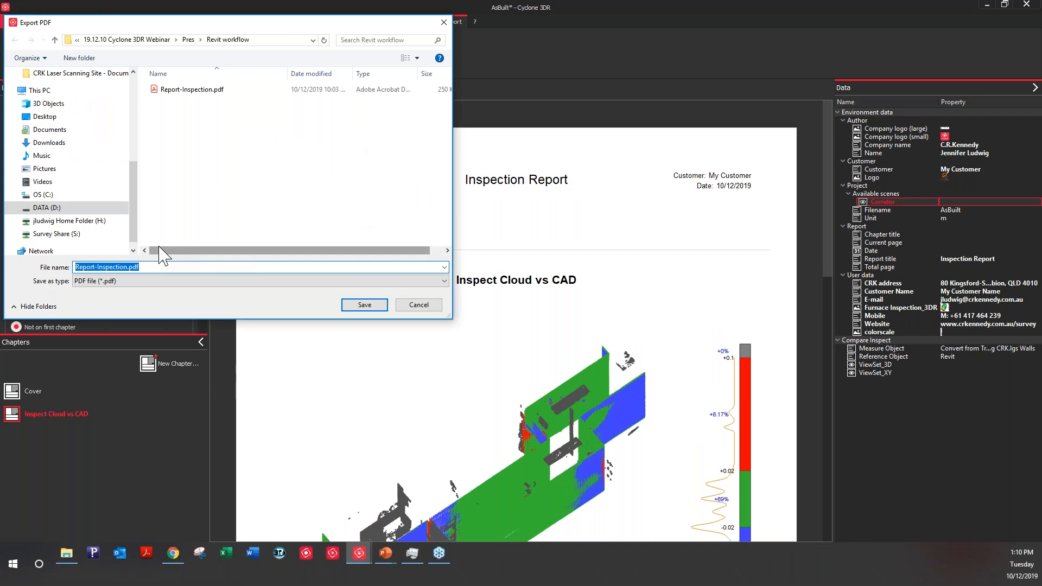
left_click(128, 267)
type("_")
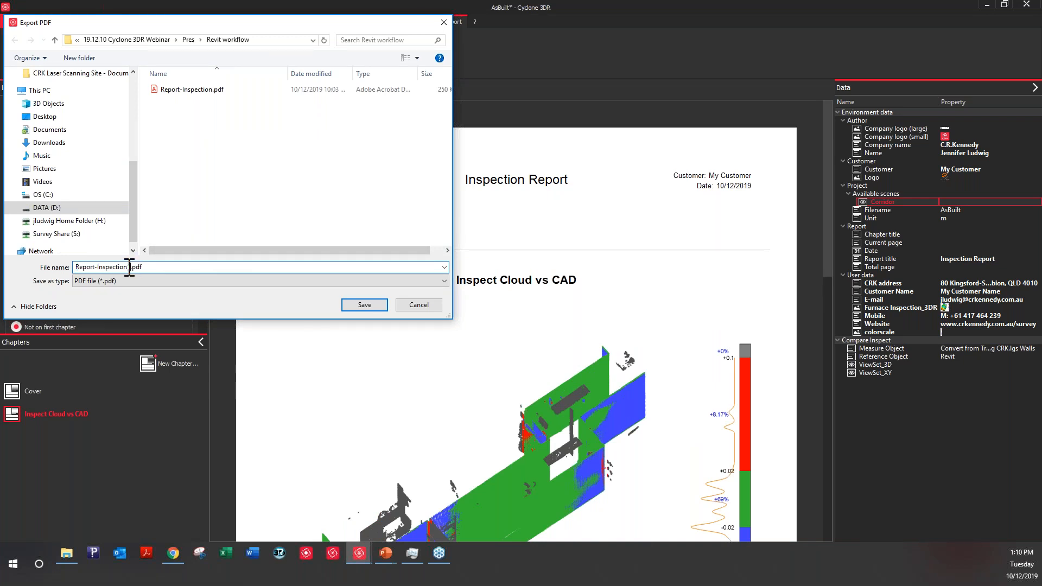
left_click(380, 305)
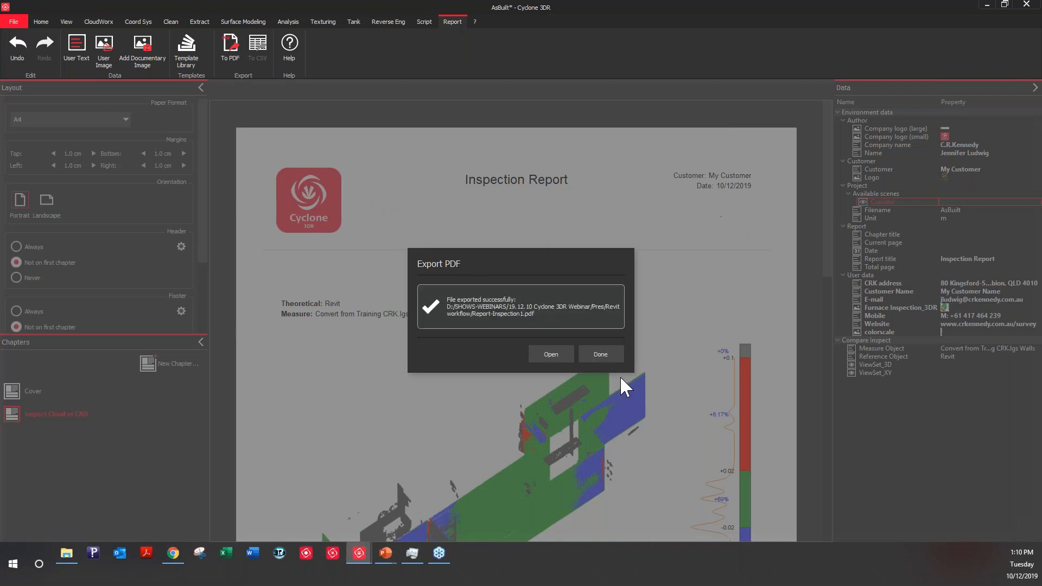
left_click(559, 354)
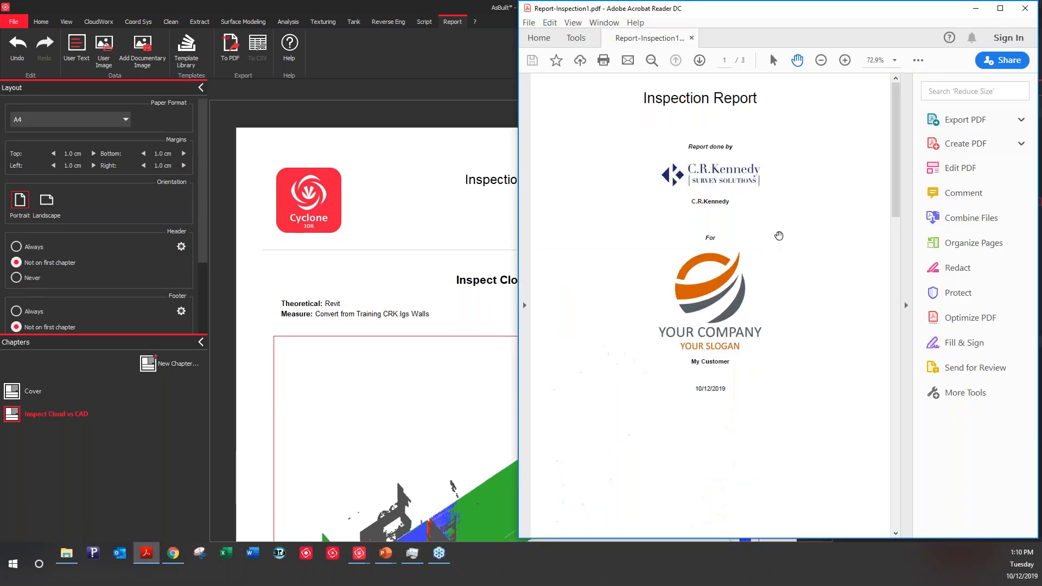
Review the exported PDF's cover, 3D deviation page and WEST corridor page, and close the file.
left_click_drag(708, 13, 570, 15)
left_click(727, 307)
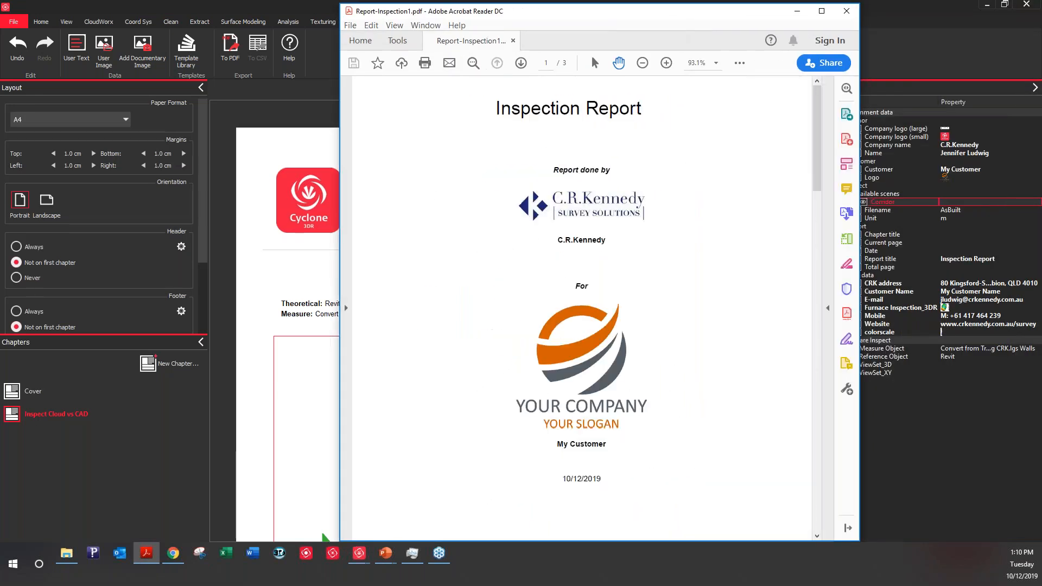
scroll(581, 308, "down", 10)
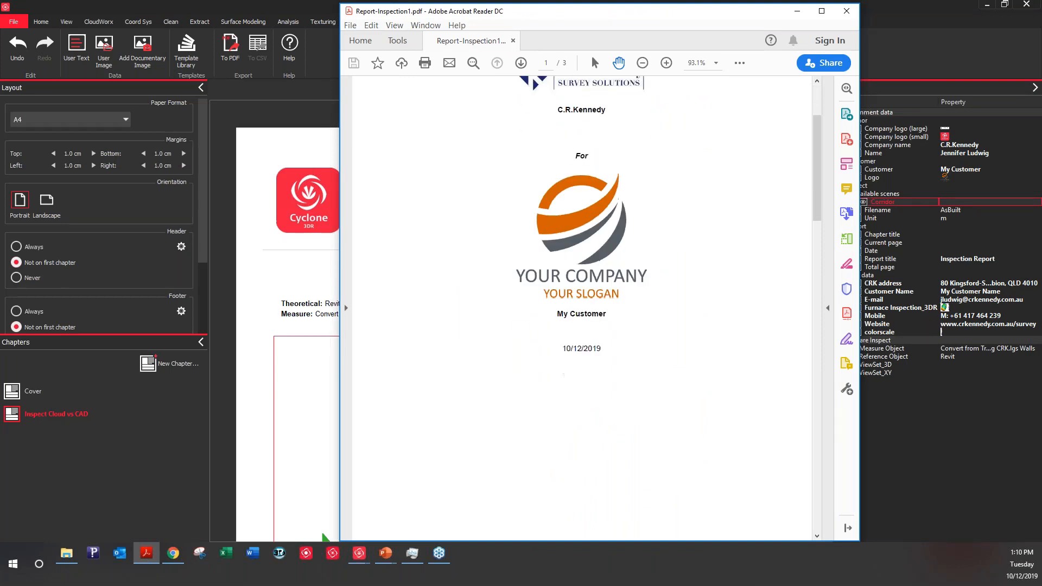
scroll(805, 308, "down", 5)
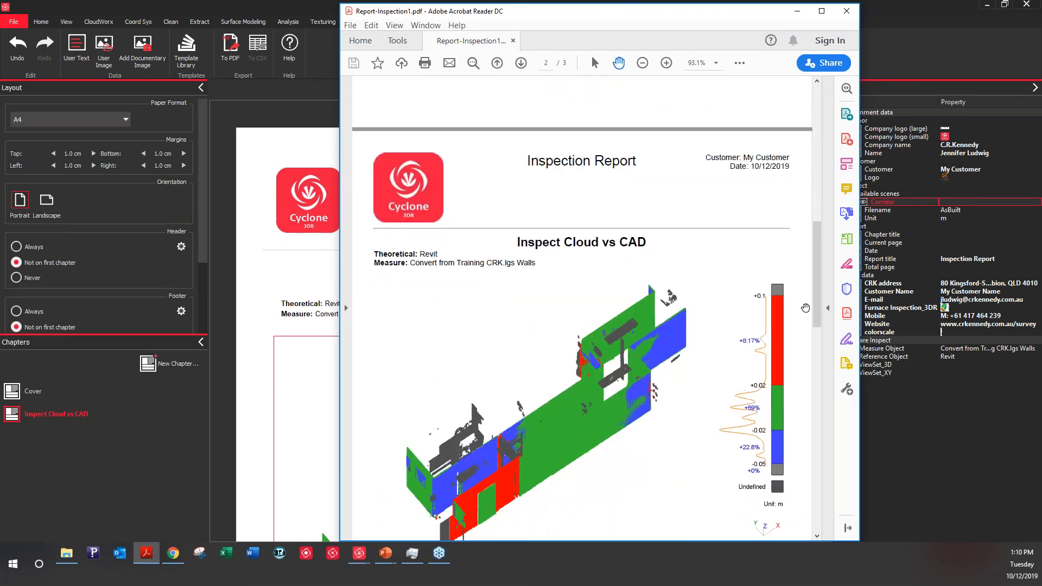
scroll(805, 307, "down", 2)
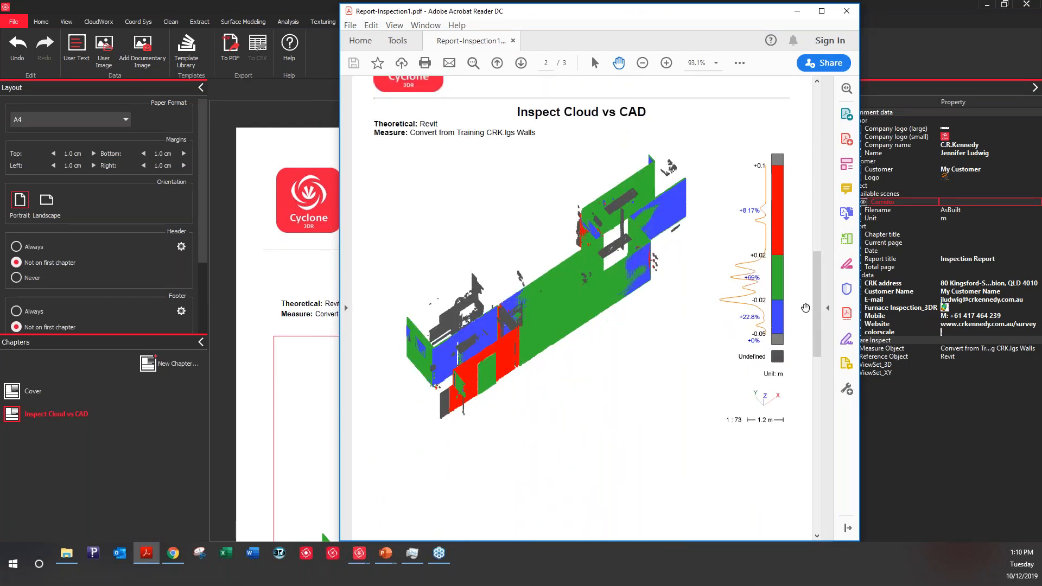
scroll(805, 308, "down", 15)
scroll(806, 308, "down", 7)
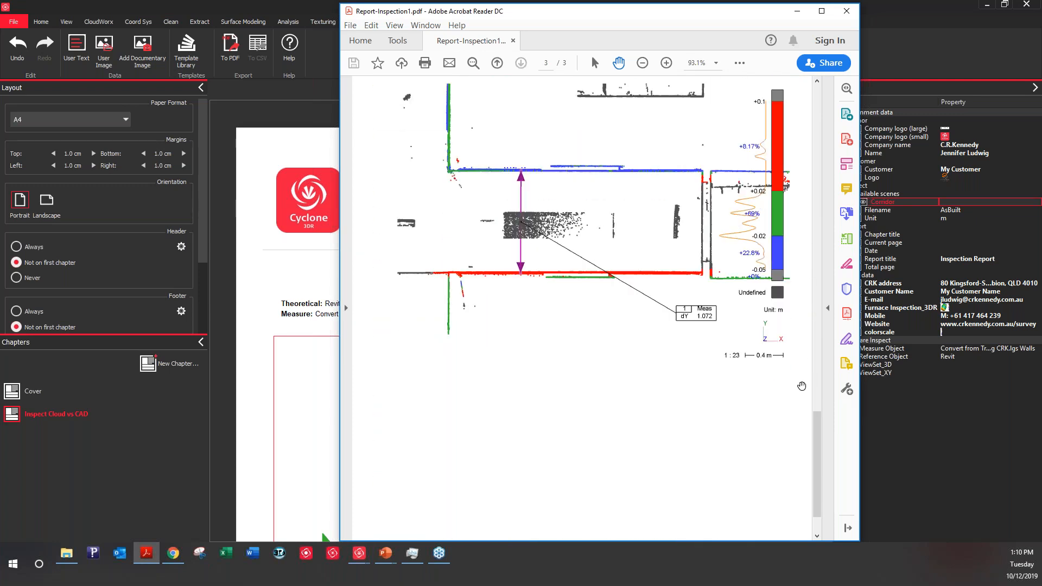
scroll(792, 412, "down", 2)
scroll(778, 439, "up", 9)
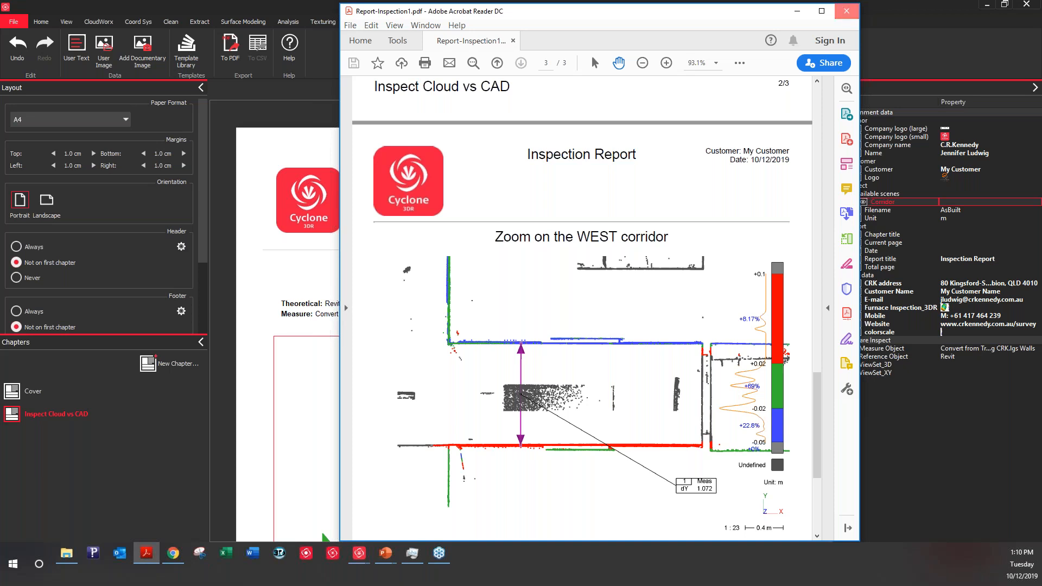
left_click(846, 11)
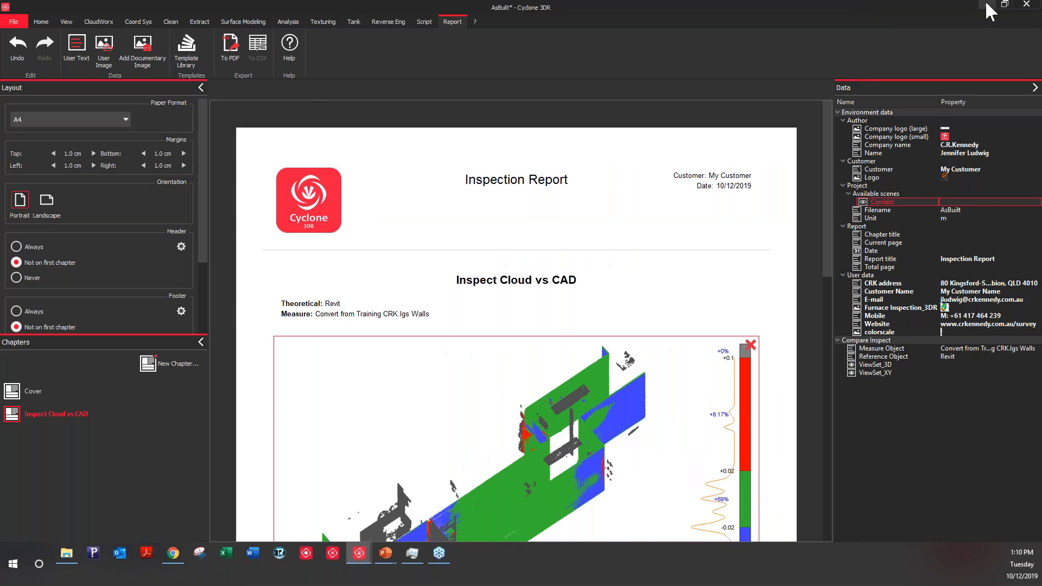
Switch back to the PowerPoint slideshow and advance to the Scripting slide.
left_click(985, 4)
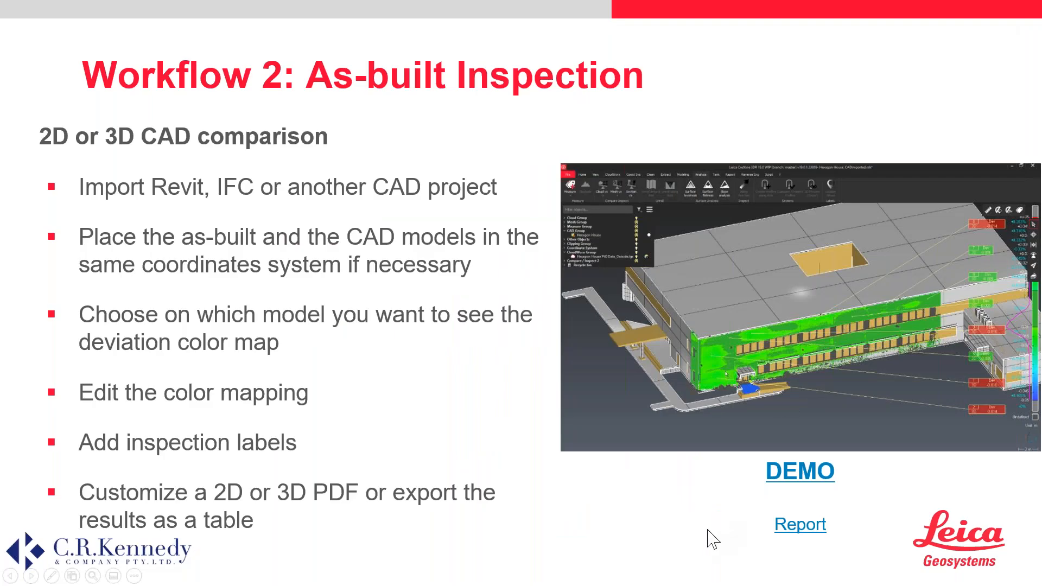
left_click(713, 538)
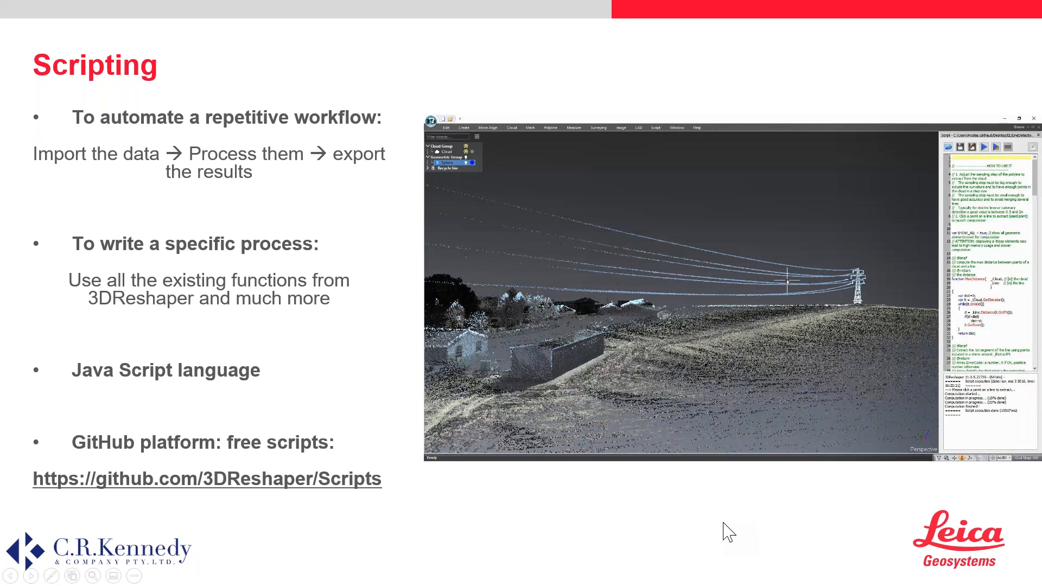